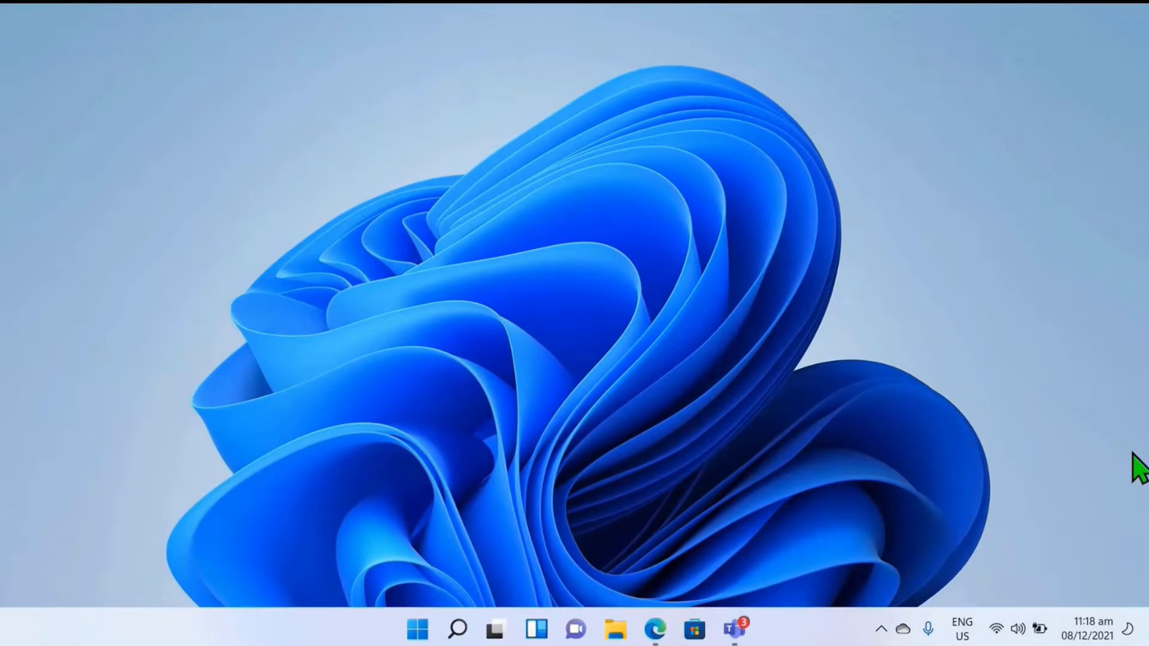
Step: Open Microsoft Word
{"action": "key", "text": "super"}
{"action": "type", "text": "word"}
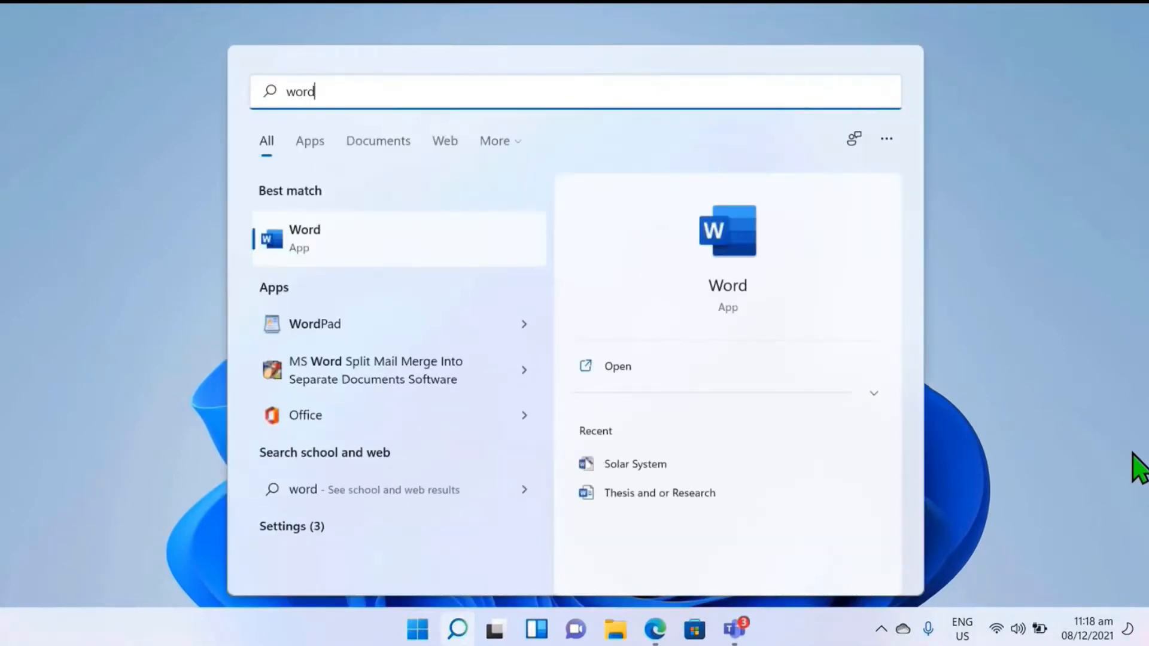
{"action": "key", "text": "Return"}
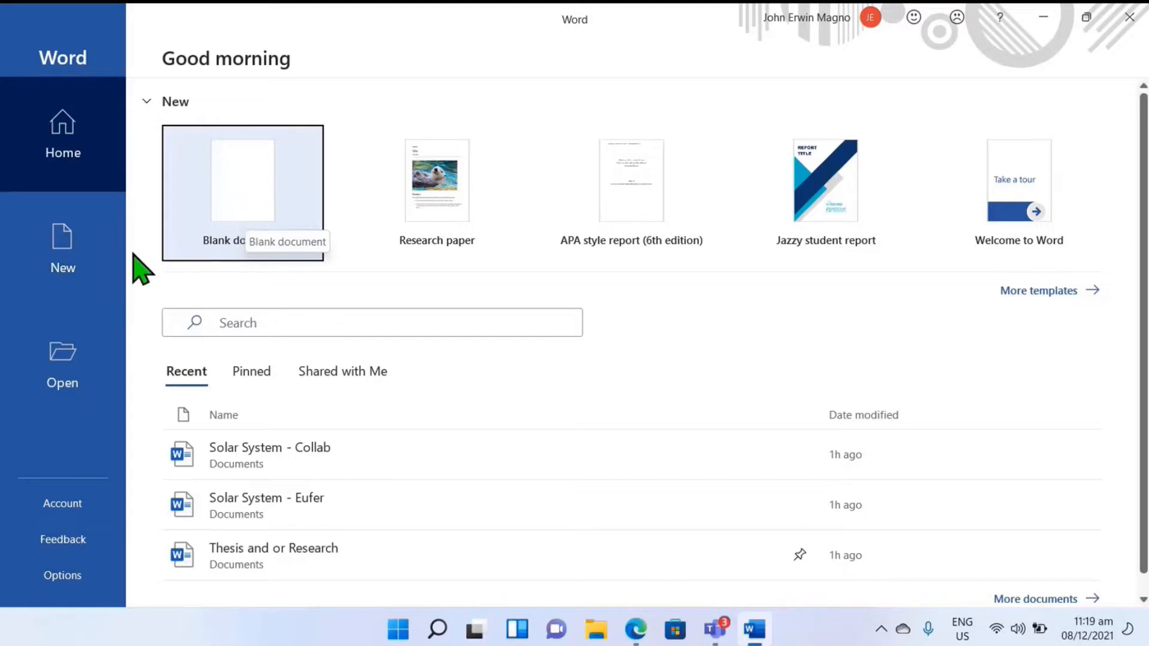
Step: Search the online templates for a new document with the term "Research"
{"action": "left_click", "coordinate": [71, 265]}
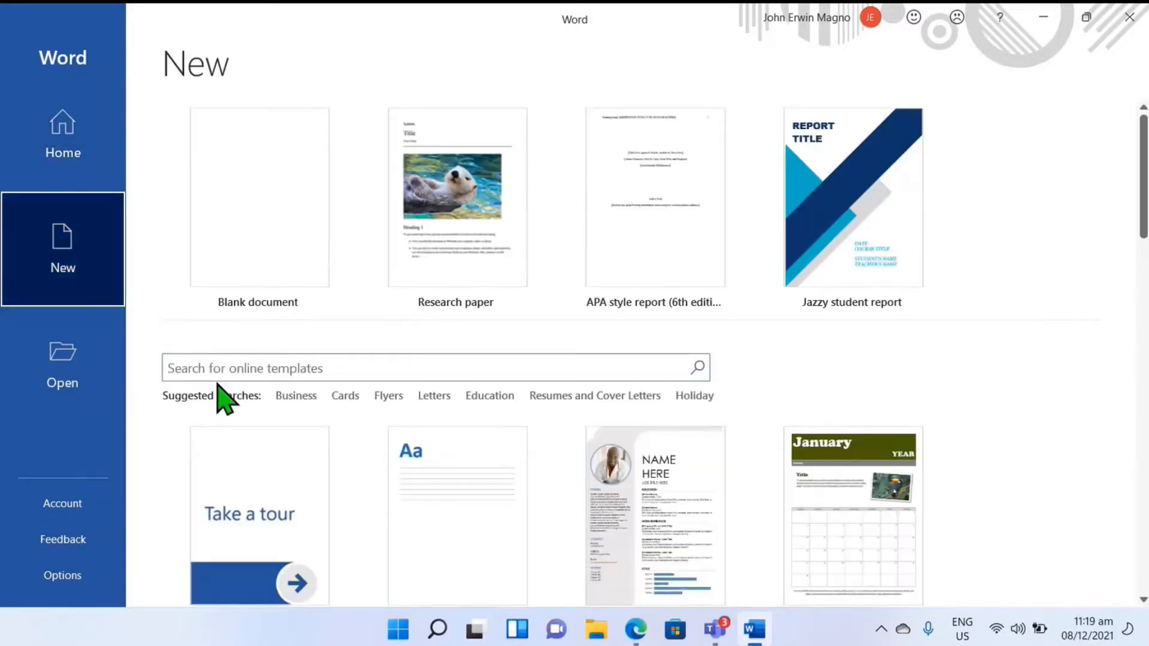
{"action": "left_click", "coordinate": [236, 368]}
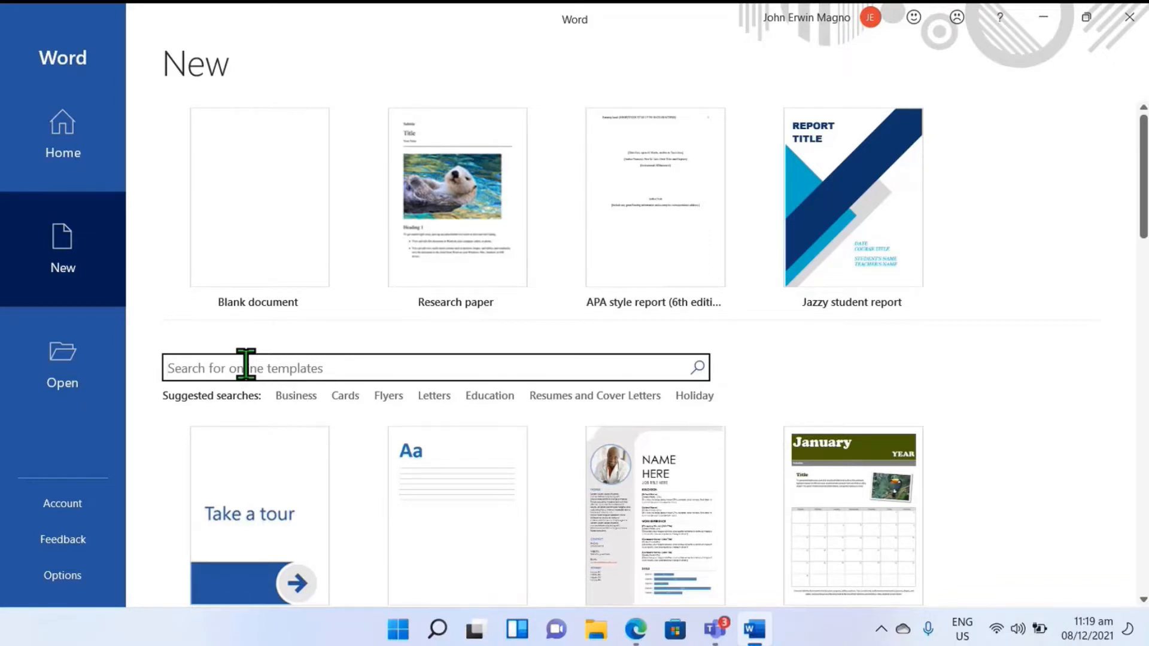
{"action": "type", "text": "Resear"}
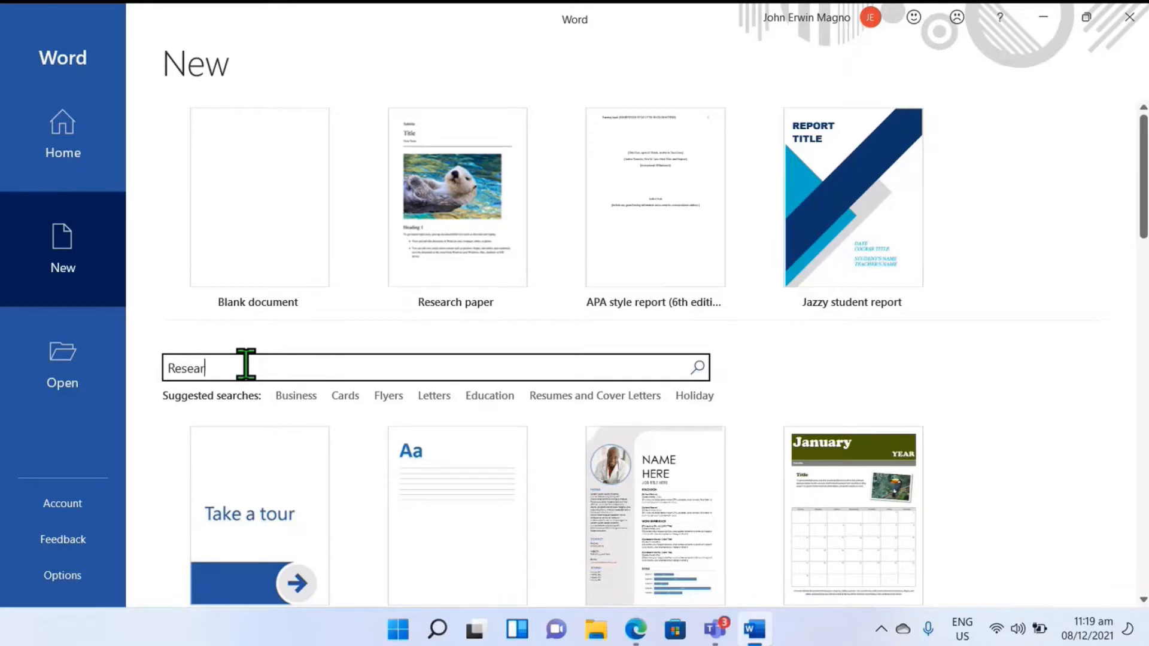
{"action": "type", "text": "ch"}
{"action": "key", "text": "Return"}
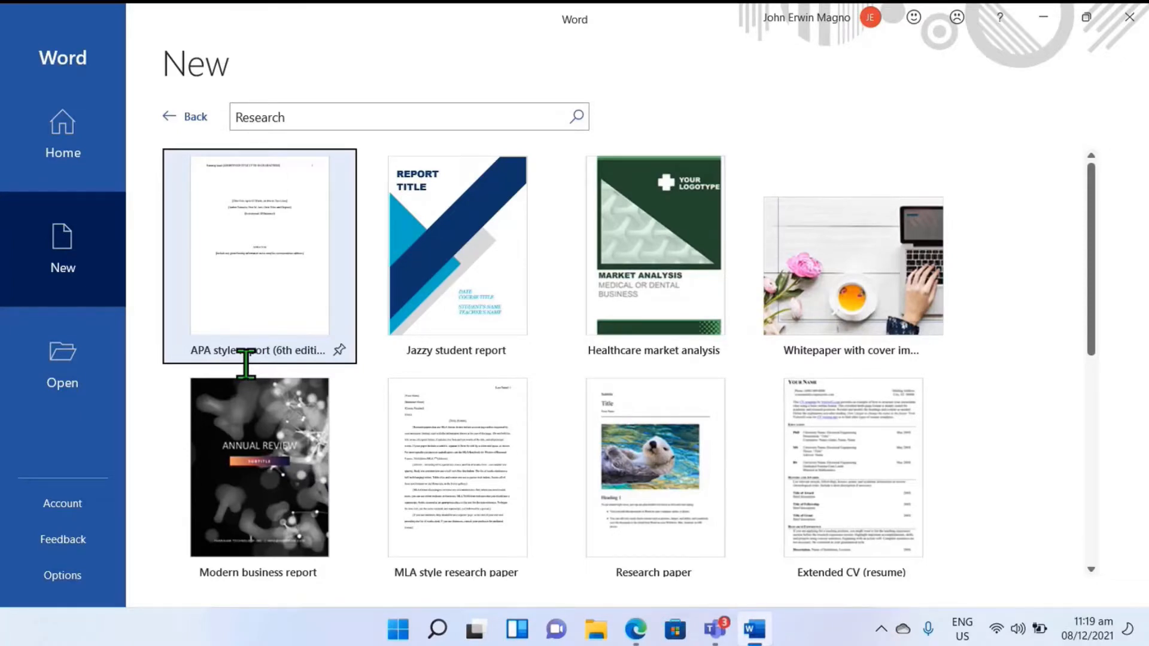
Step: Preview the Jazzy student report template and create a new document from the Research paper template instead
{"action": "left_click", "coordinate": [463, 260]}
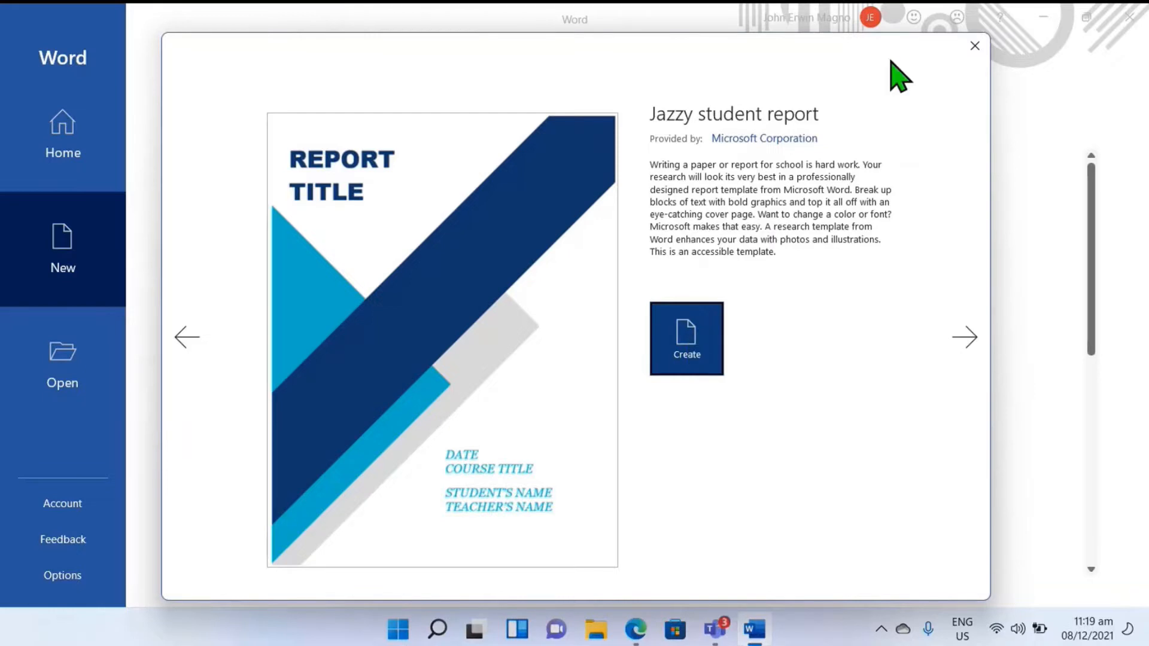
{"action": "left_click", "coordinate": [975, 47]}
{"action": "scroll", "coordinate": [598, 389], "scroll_direction": "down", "scroll_amount": 3}
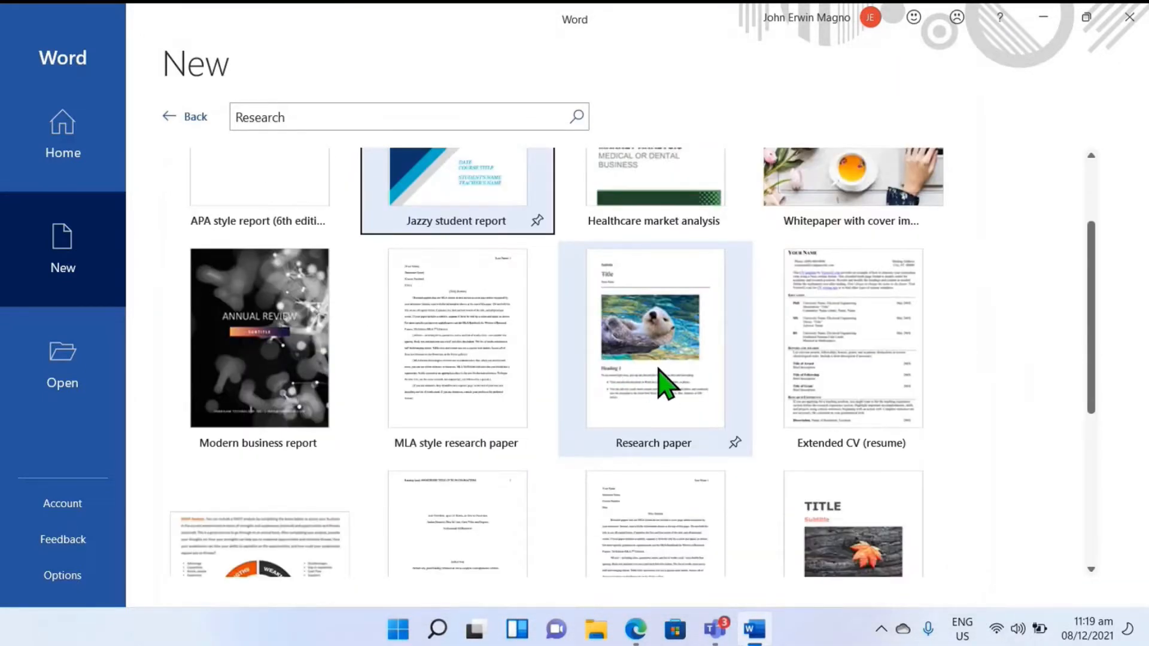
{"action": "left_click", "coordinate": [660, 371]}
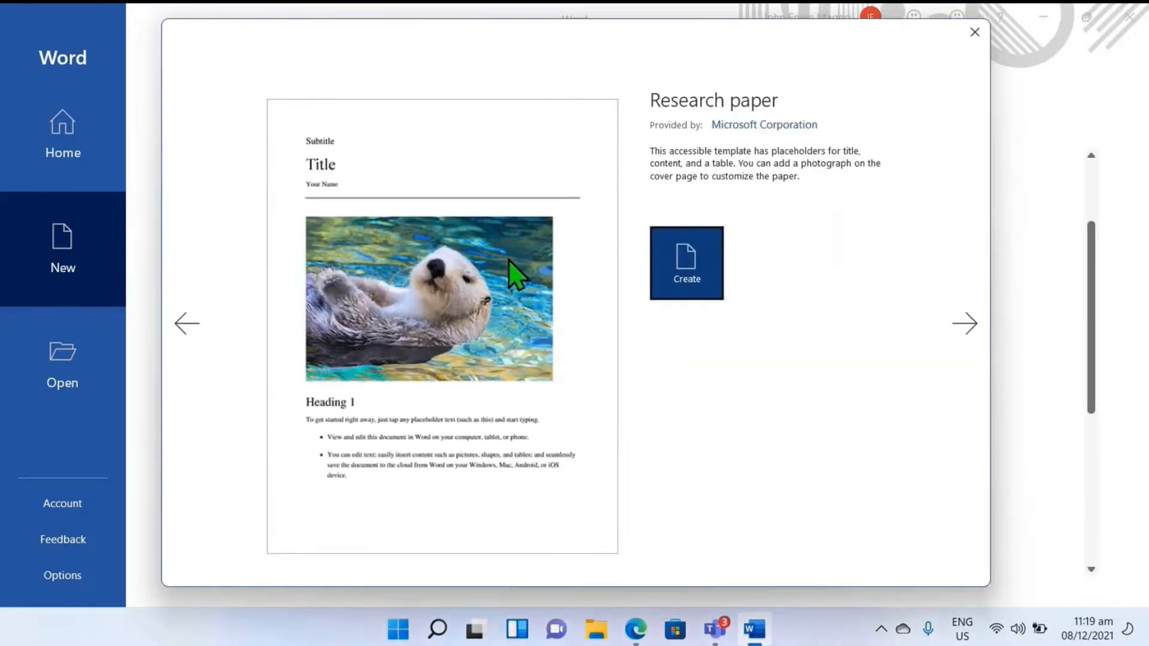
{"action": "left_click", "coordinate": [682, 268]}
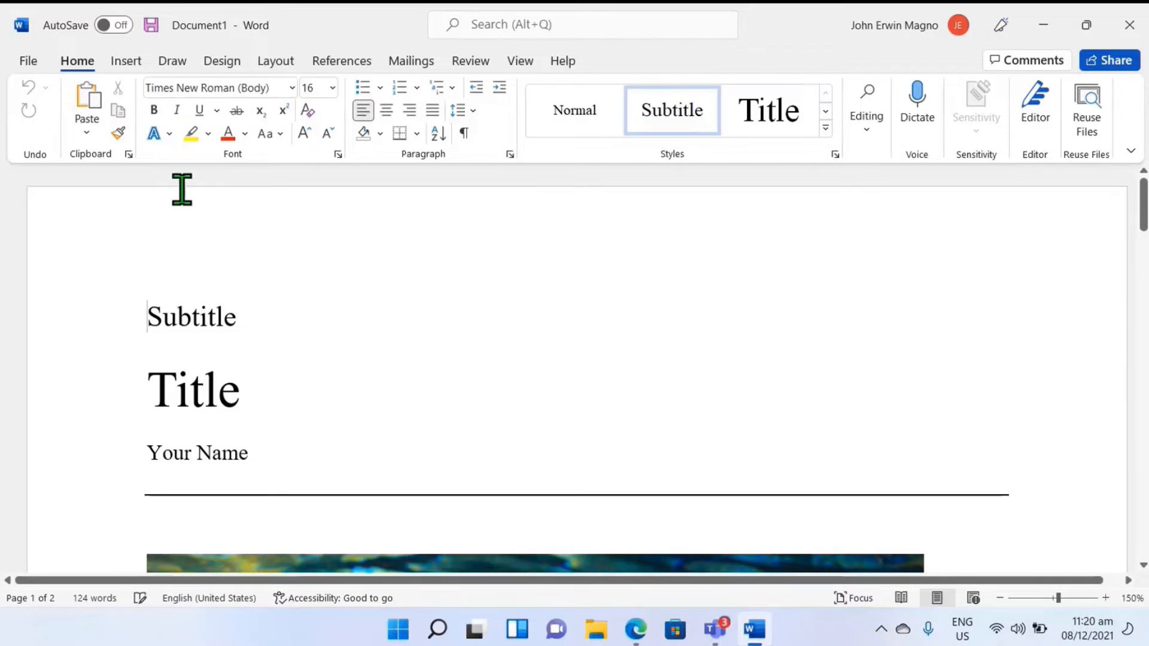
{"action": "left_click", "coordinate": [24, 64]}
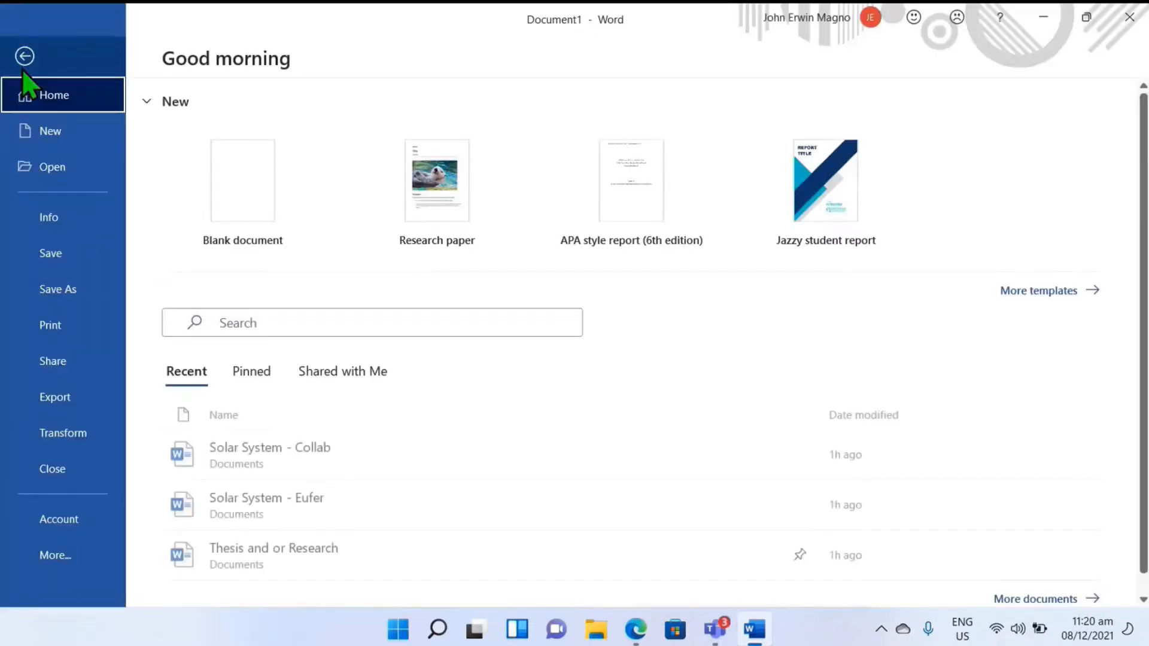
{"action": "left_click", "coordinate": [285, 325]}
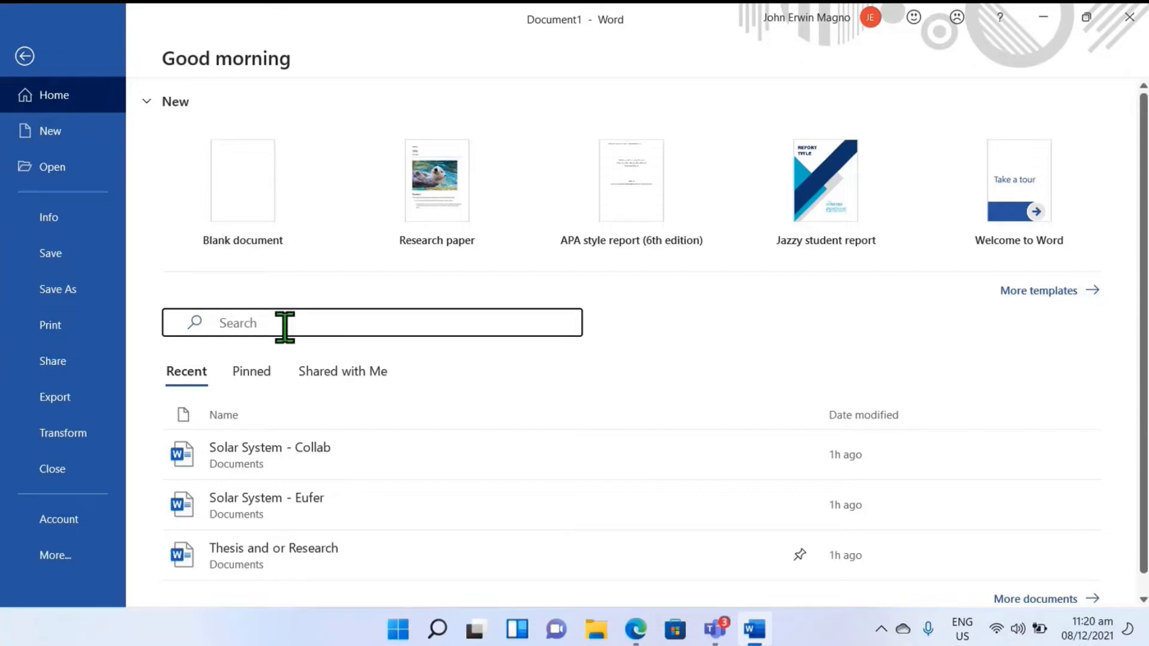
{"action": "type", "text": "T"}
{"action": "left_click", "coordinate": [24, 56]}
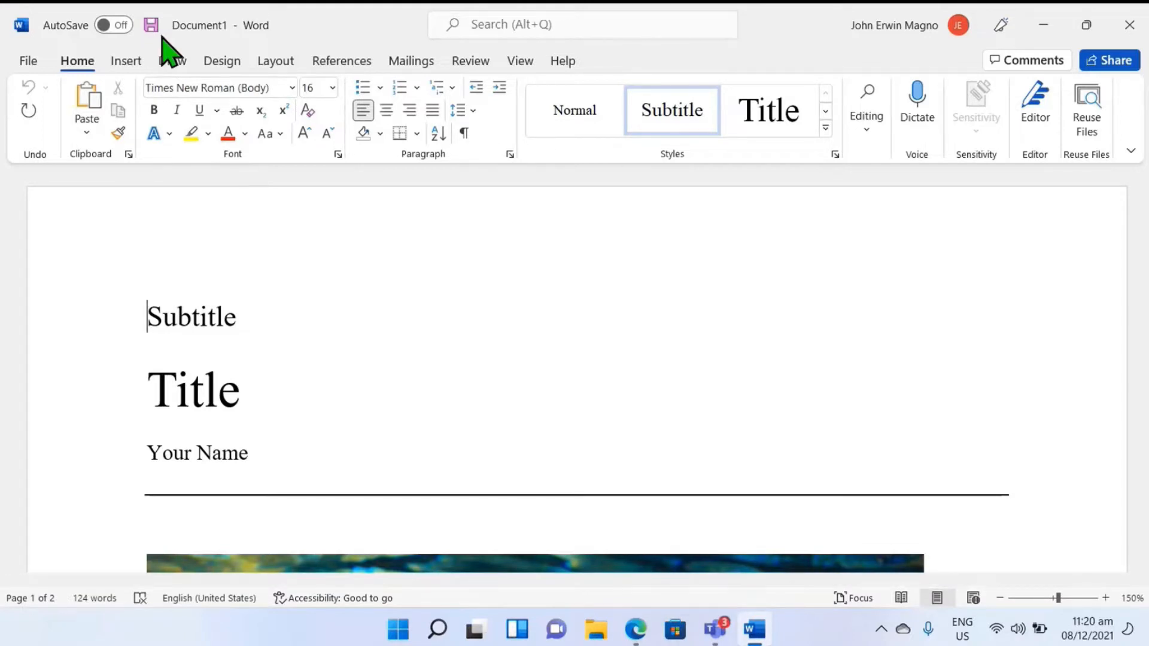
Step: Search the online templates for a new document with the term "Thesis"
{"action": "left_click", "coordinate": [30, 63]}
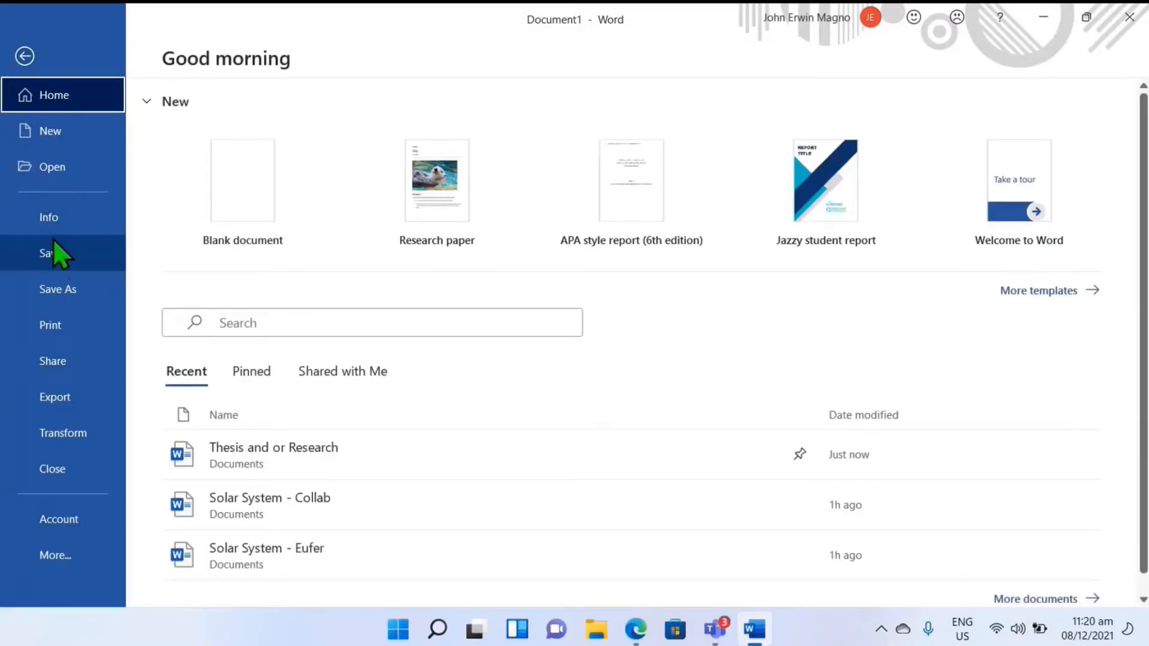
{"action": "left_click", "coordinate": [70, 143]}
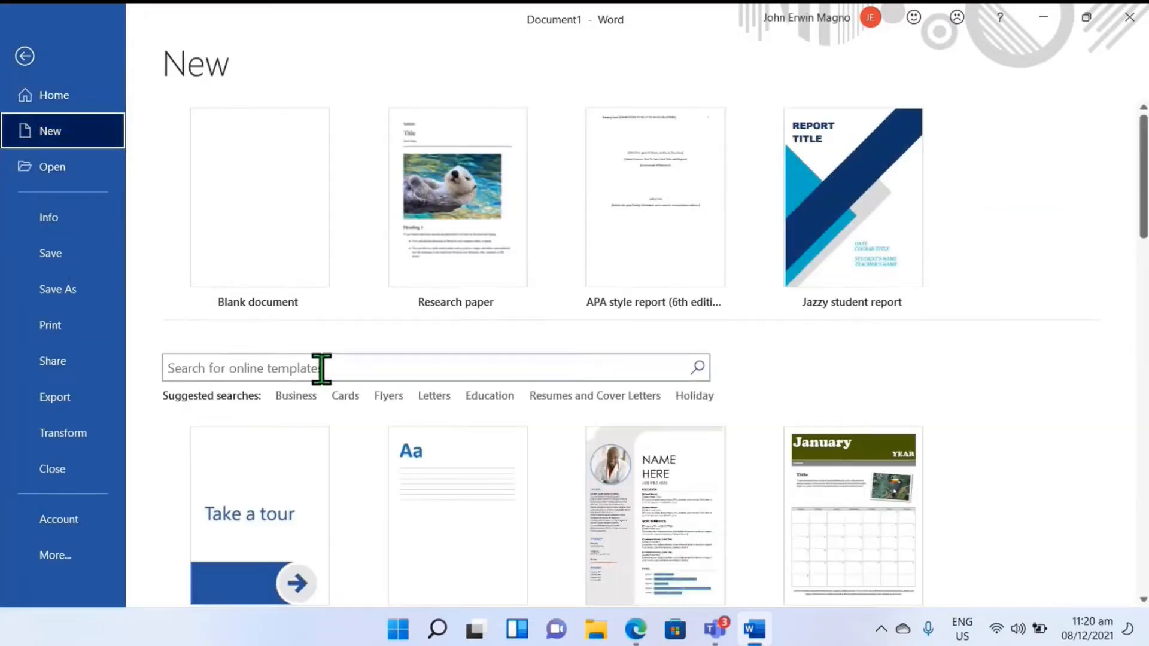
{"action": "left_click", "coordinate": [327, 368]}
{"action": "type", "text": "Thesis"}
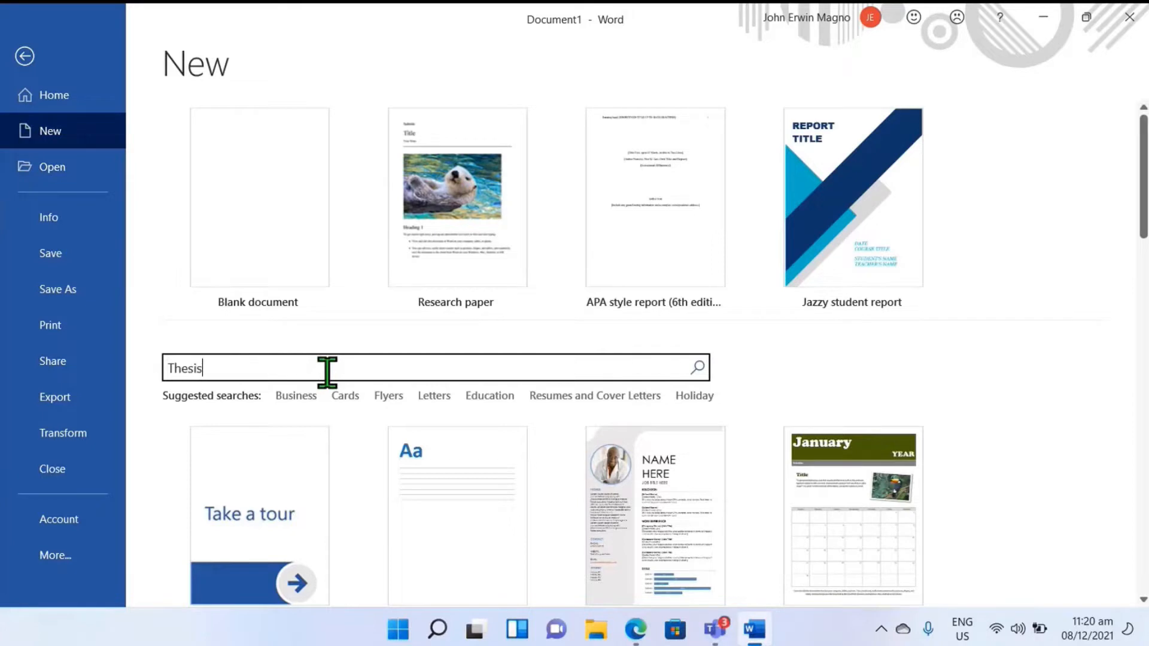
{"action": "key", "text": "Return"}
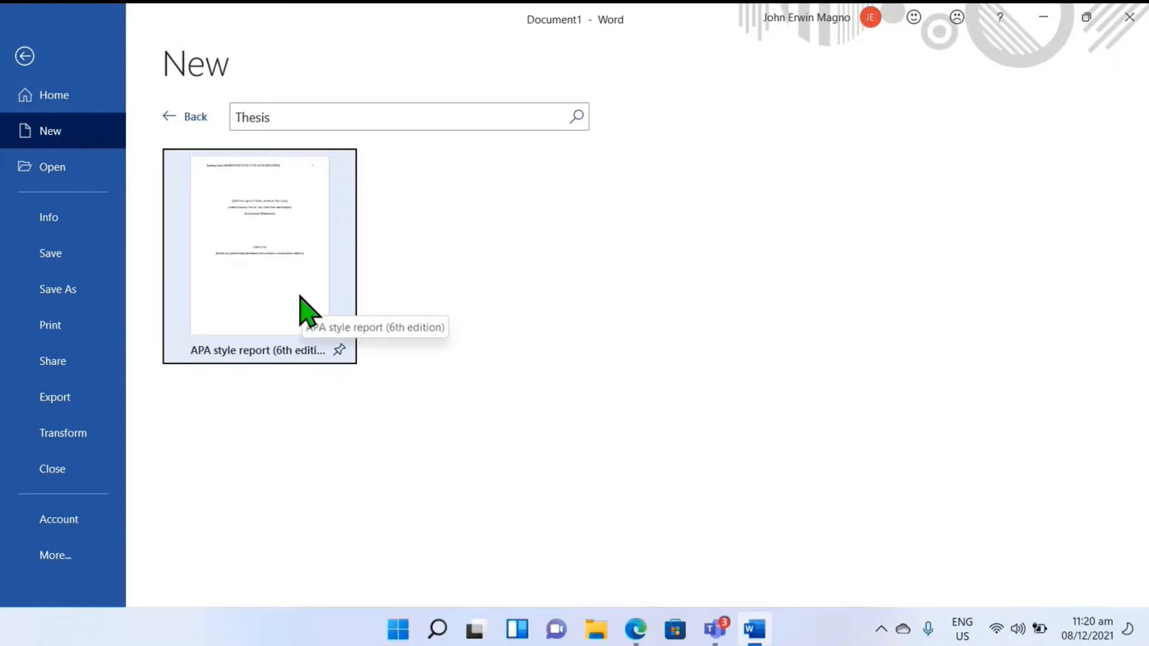
Step: Create a new document from the APA style report (6th edition) template and close its Researcher pane
{"action": "left_click", "coordinate": [286, 284]}
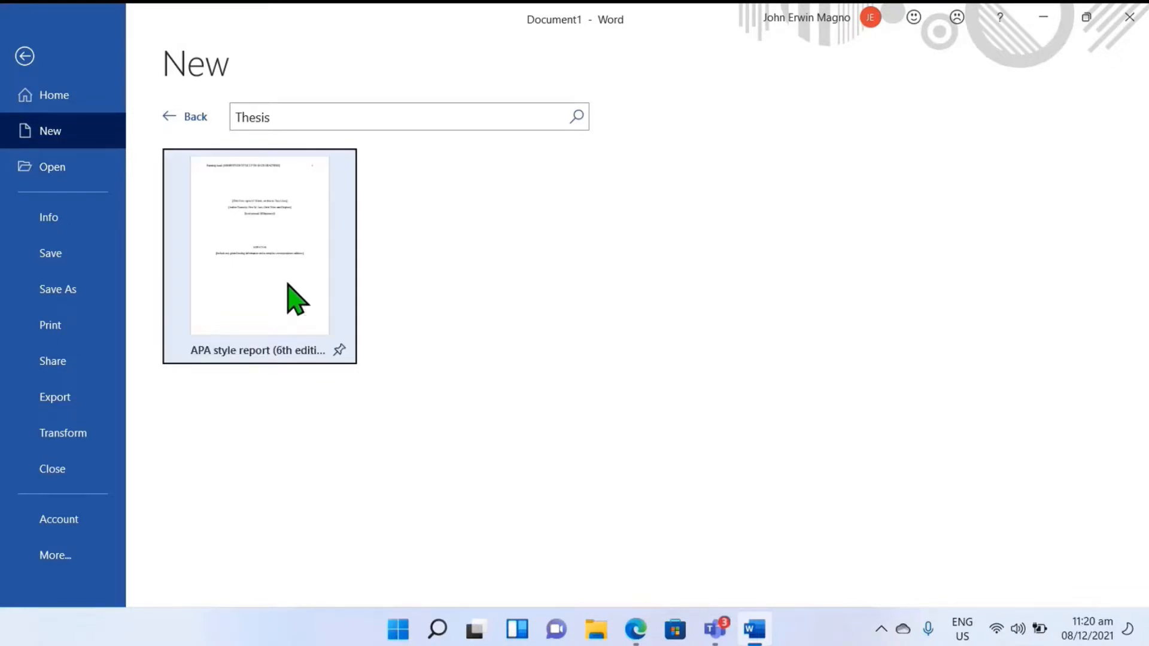
{"action": "left_click", "coordinate": [694, 377]}
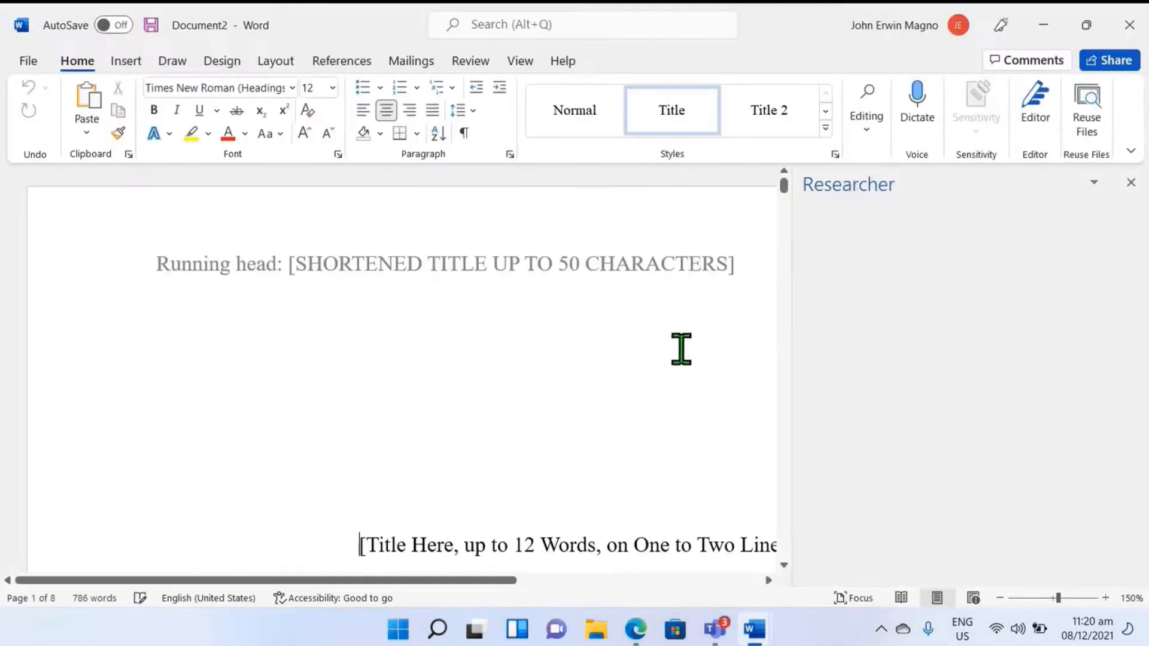
{"action": "left_click", "coordinate": [1131, 183]}
Step: Review the placeholder pages of the APA style report, and switch to the Research paper document to examine its layout
{"action": "scroll", "coordinate": [395, 401], "scroll_direction": "down", "scroll_amount": 10}
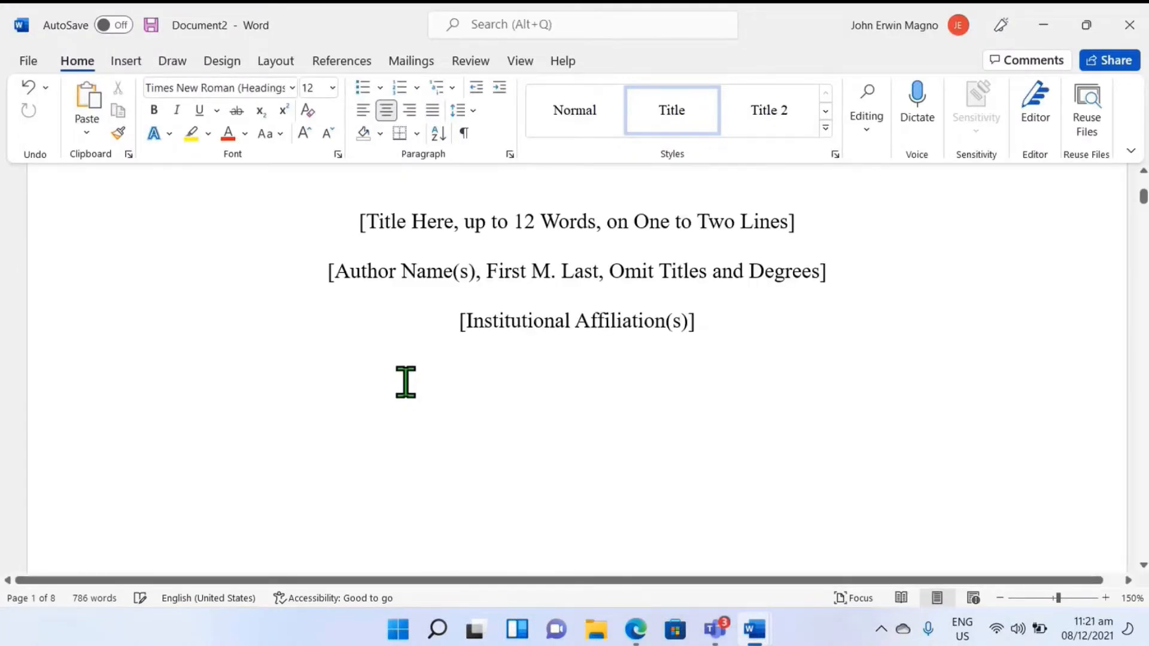
{"action": "scroll", "coordinate": [405, 379], "scroll_direction": "down", "scroll_amount": 10}
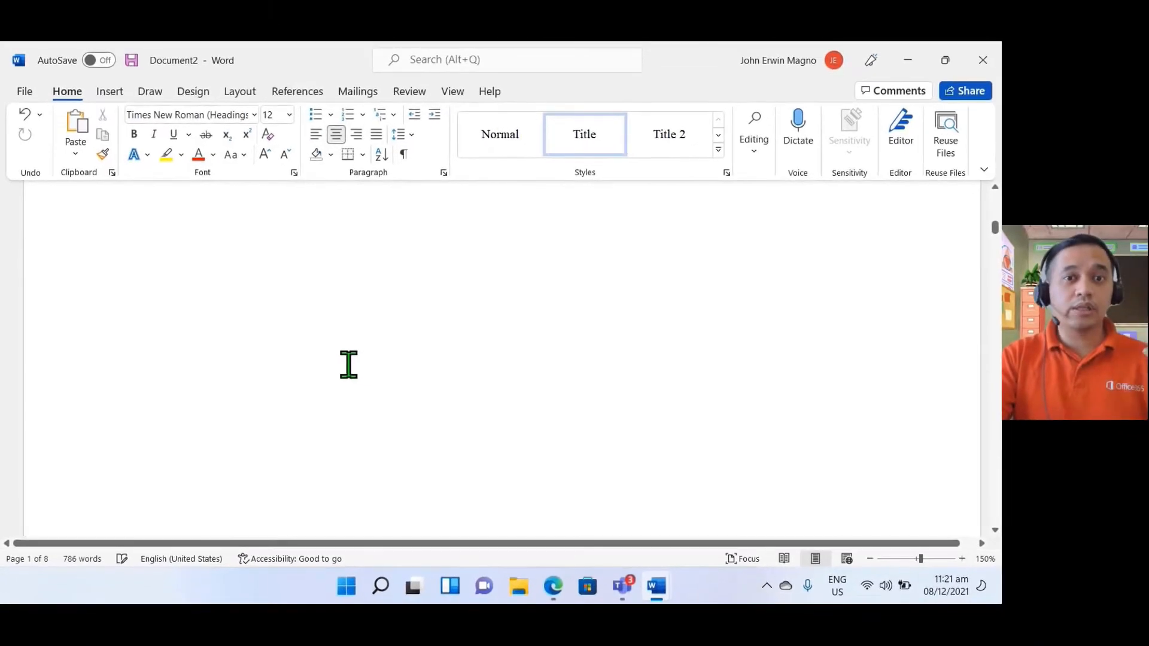
{"action": "scroll", "coordinate": [346, 365], "scroll_direction": "down", "scroll_amount": 5}
{"action": "scroll", "coordinate": [346, 363], "scroll_direction": "down", "scroll_amount": 4}
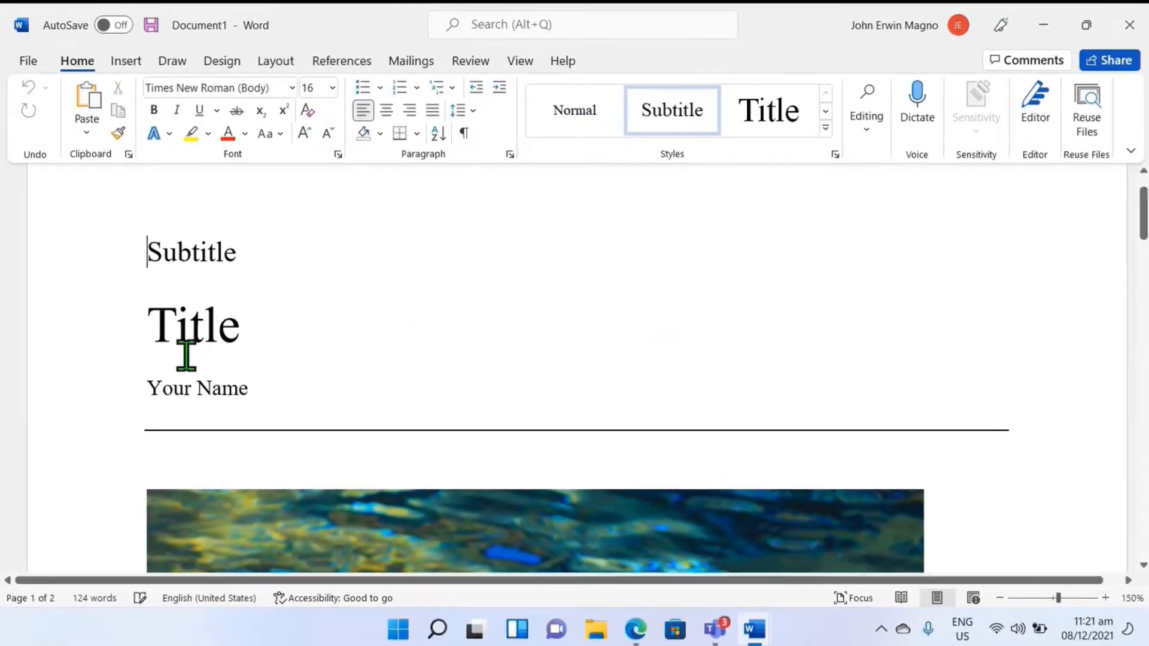
{"action": "scroll", "coordinate": [221, 365], "scroll_direction": "down", "scroll_amount": 15}
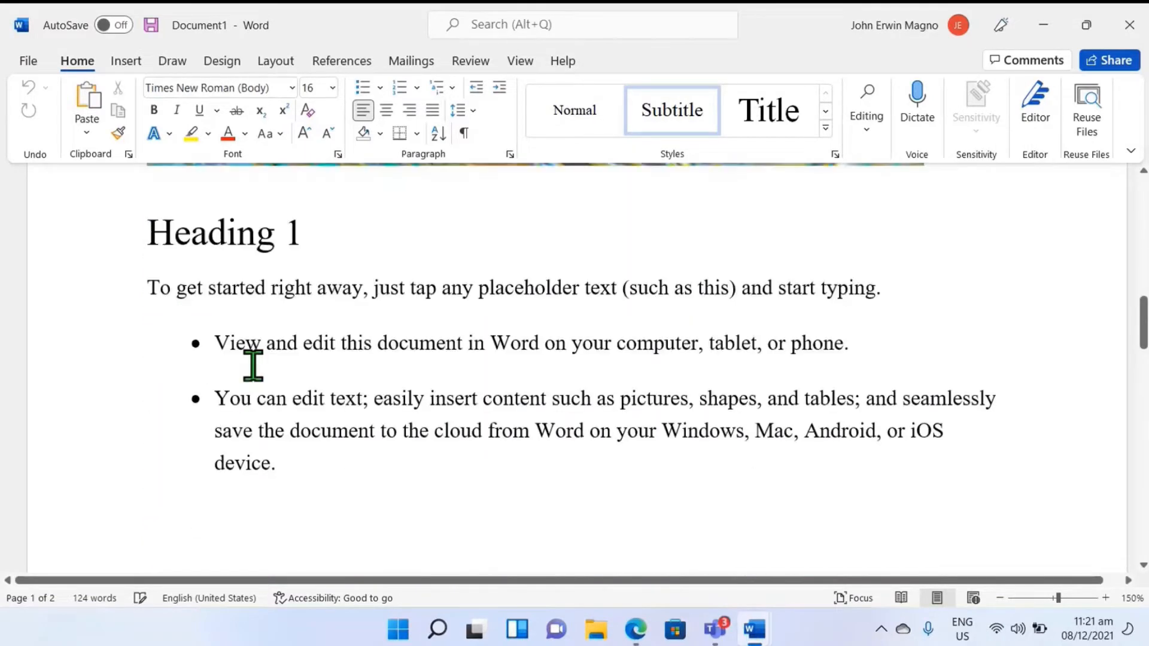
{"action": "scroll", "coordinate": [255, 350], "scroll_direction": "down", "scroll_amount": 3}
{"action": "scroll", "coordinate": [258, 350], "scroll_direction": "up", "scroll_amount": 10}
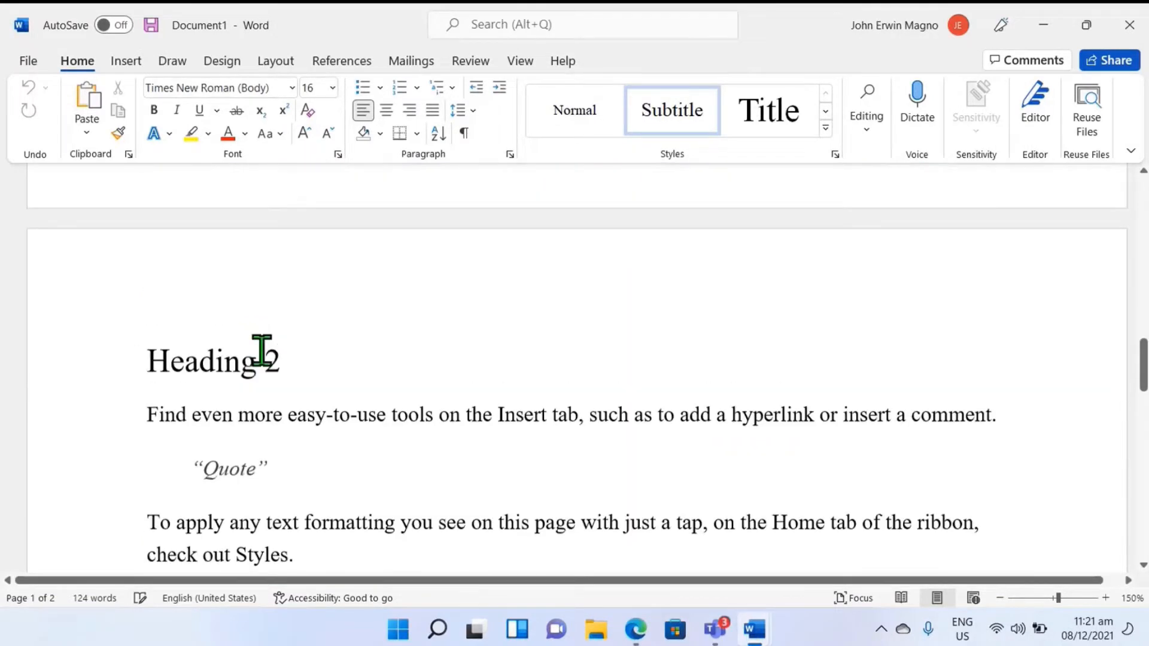
{"action": "scroll", "coordinate": [277, 365], "scroll_direction": "up", "scroll_amount": 10}
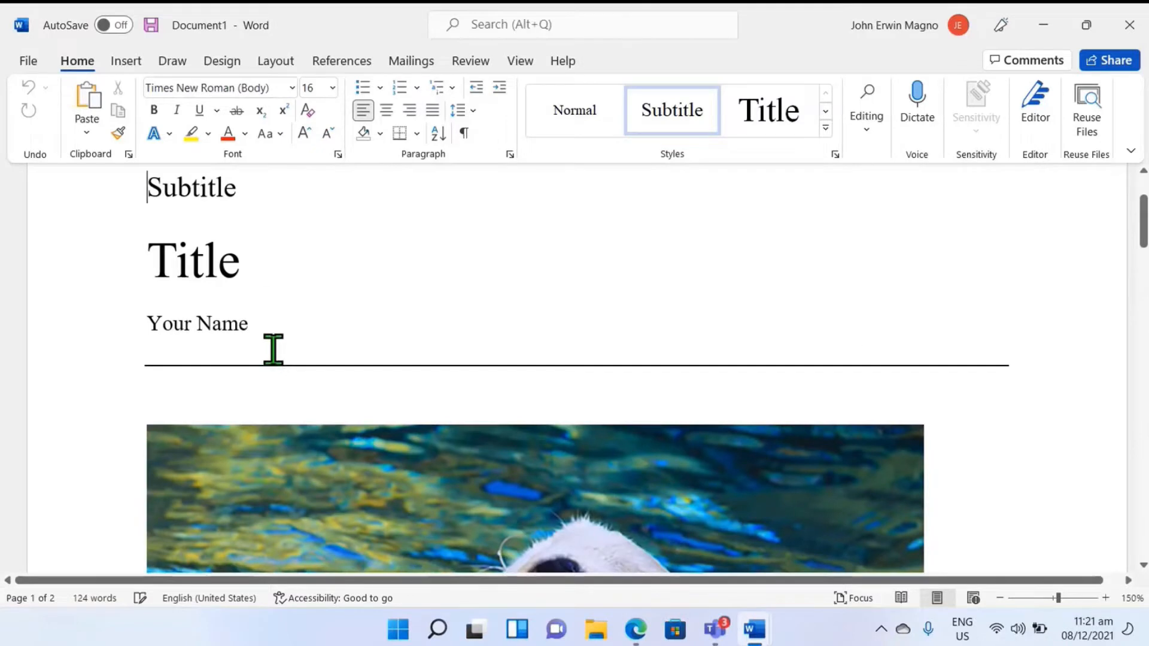
Step: Replace the Title placeholder with "Solar System" and the Your Name placeholder with the author's name
{"action": "scroll", "coordinate": [272, 339], "scroll_direction": "up", "scroll_amount": 1}
{"action": "double_click", "coordinate": [232, 390]}
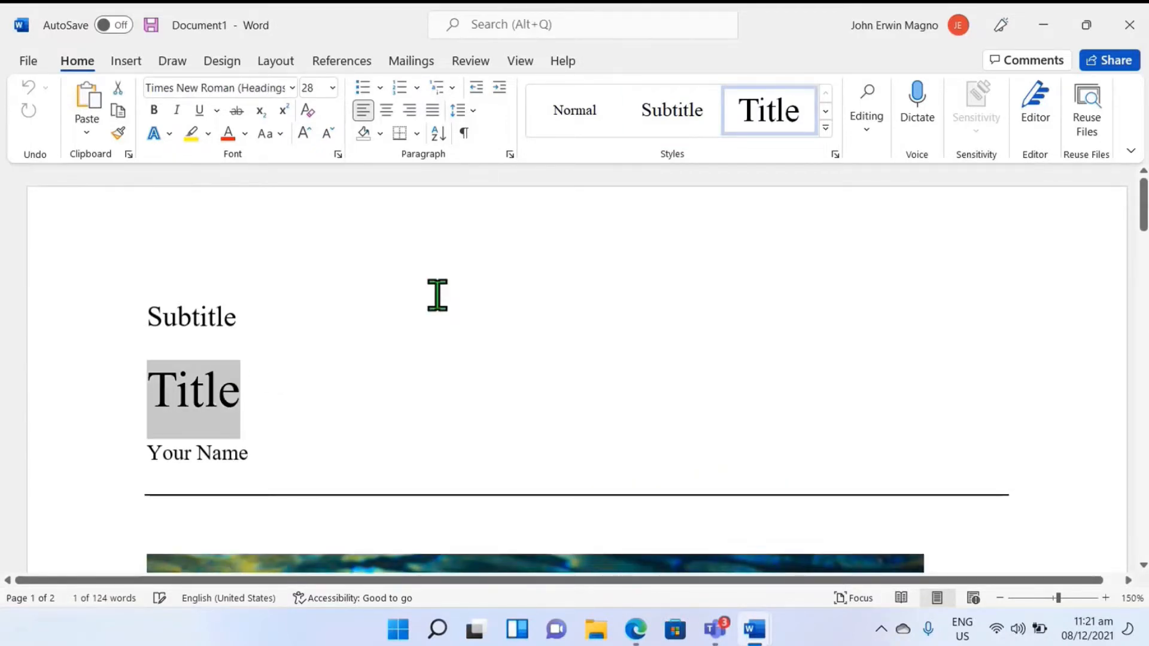
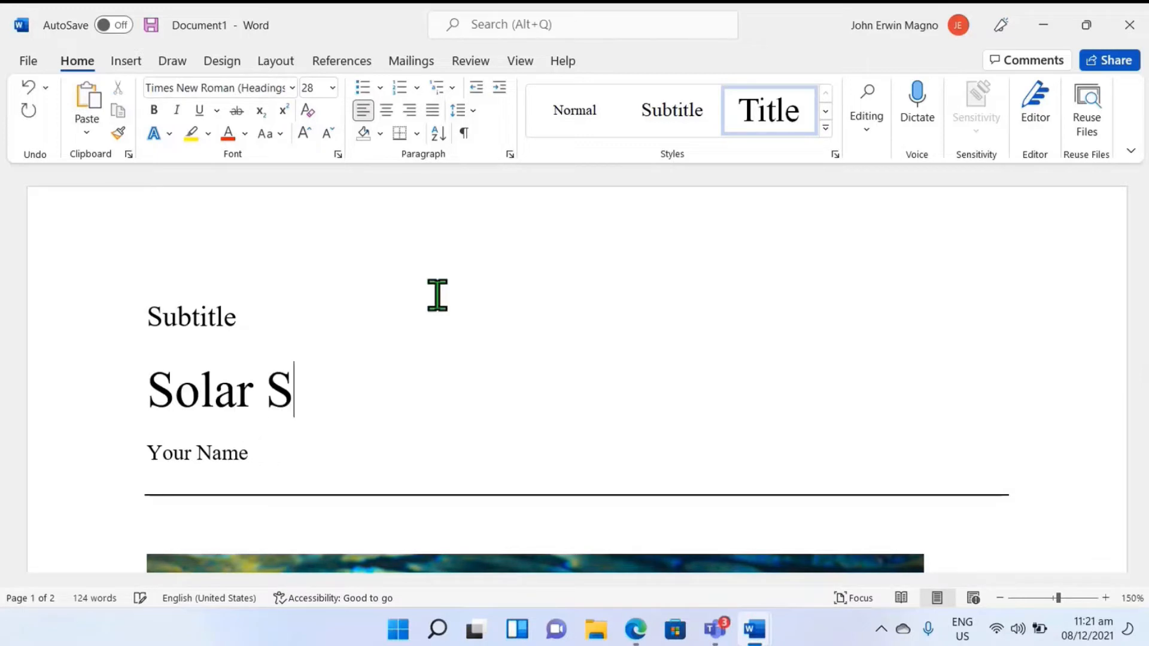
{"action": "key", "text": "Down"}
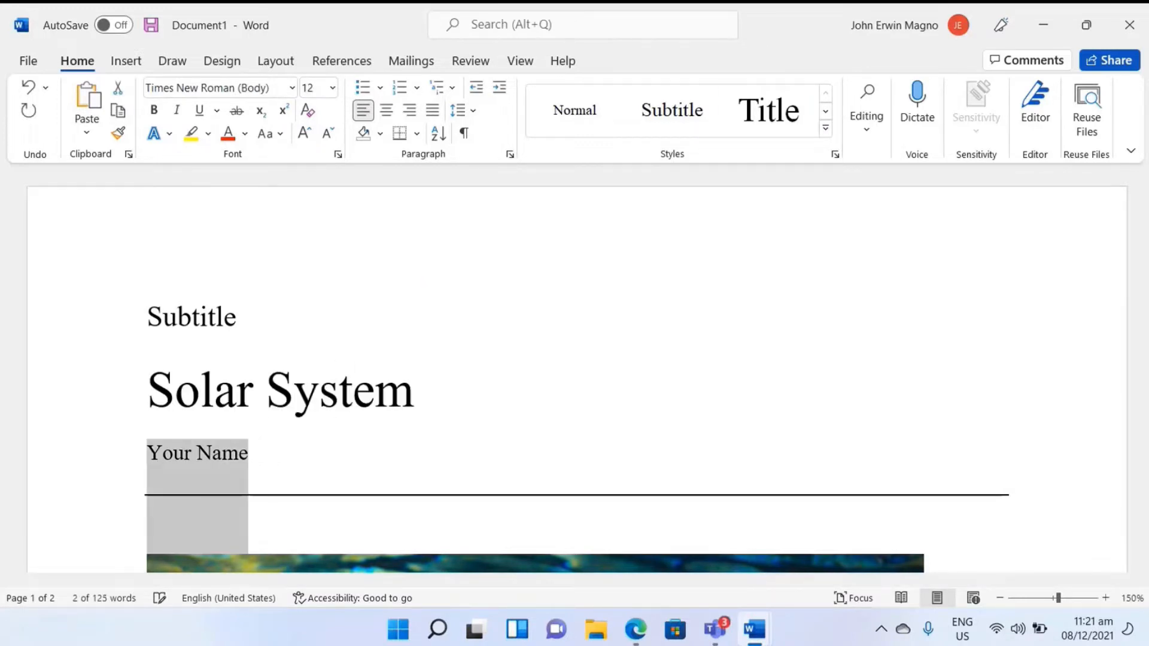
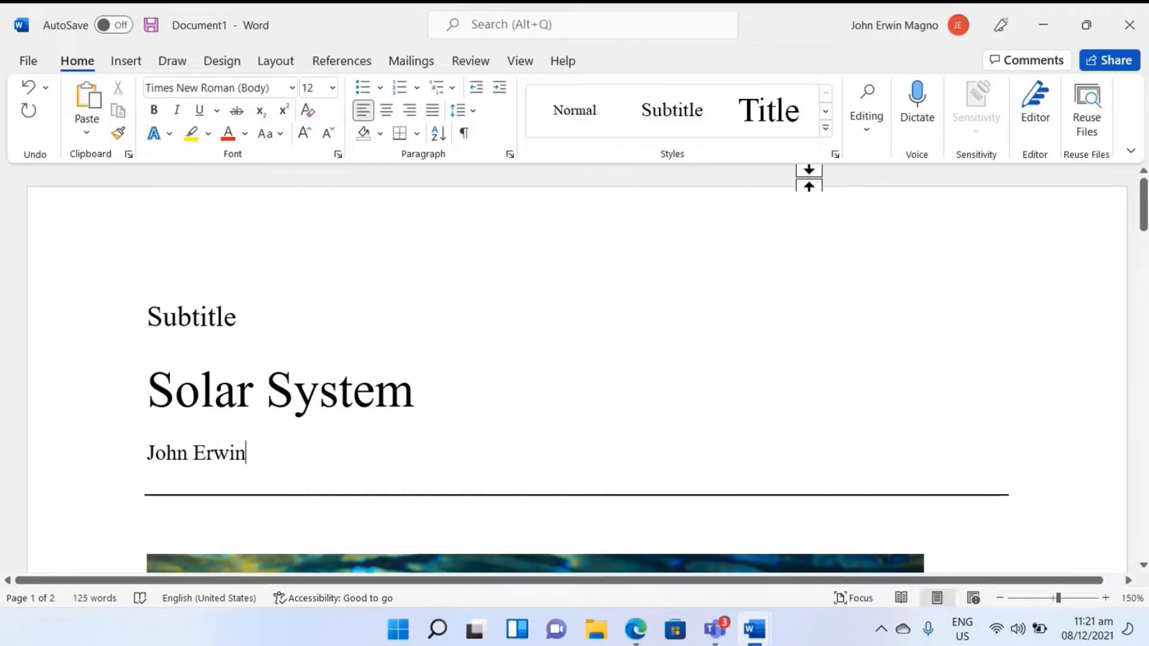
Step: Open the stock image library to change the otter picture on the cover
{"action": "scroll", "coordinate": [692, 290], "scroll_direction": "down", "scroll_amount": 3}
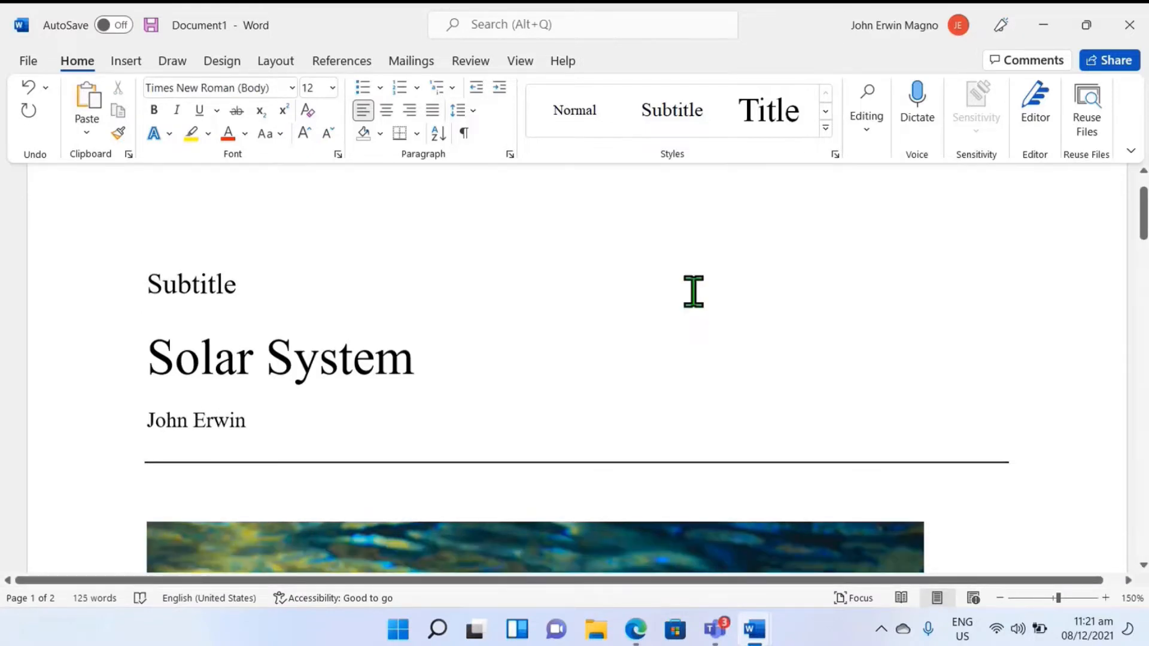
{"action": "scroll", "coordinate": [692, 290], "scroll_direction": "down", "scroll_amount": 3}
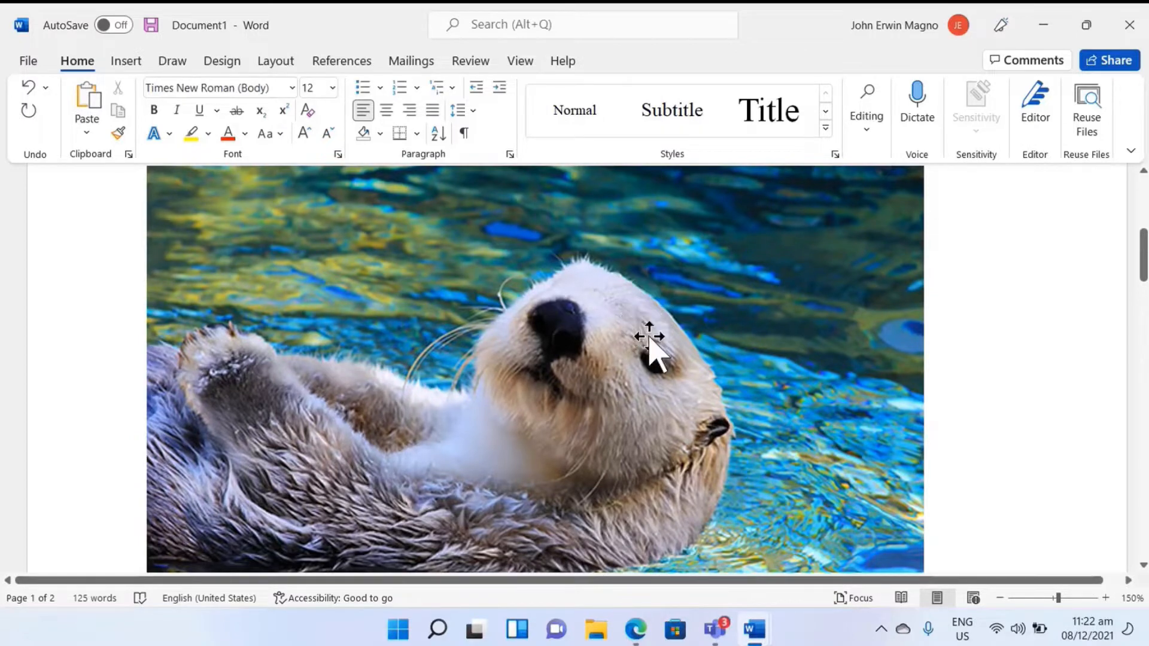
{"action": "left_click", "coordinate": [372, 413]}
{"action": "right_click", "coordinate": [389, 419]}
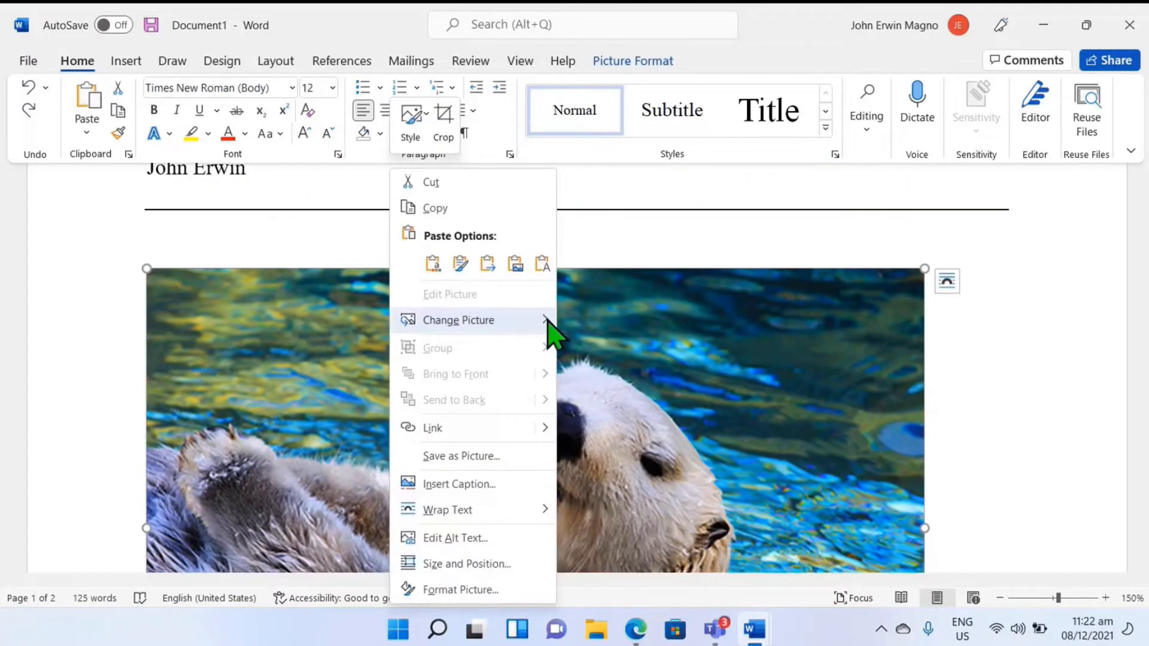
{"action": "mouse_move", "coordinate": [547, 323]}
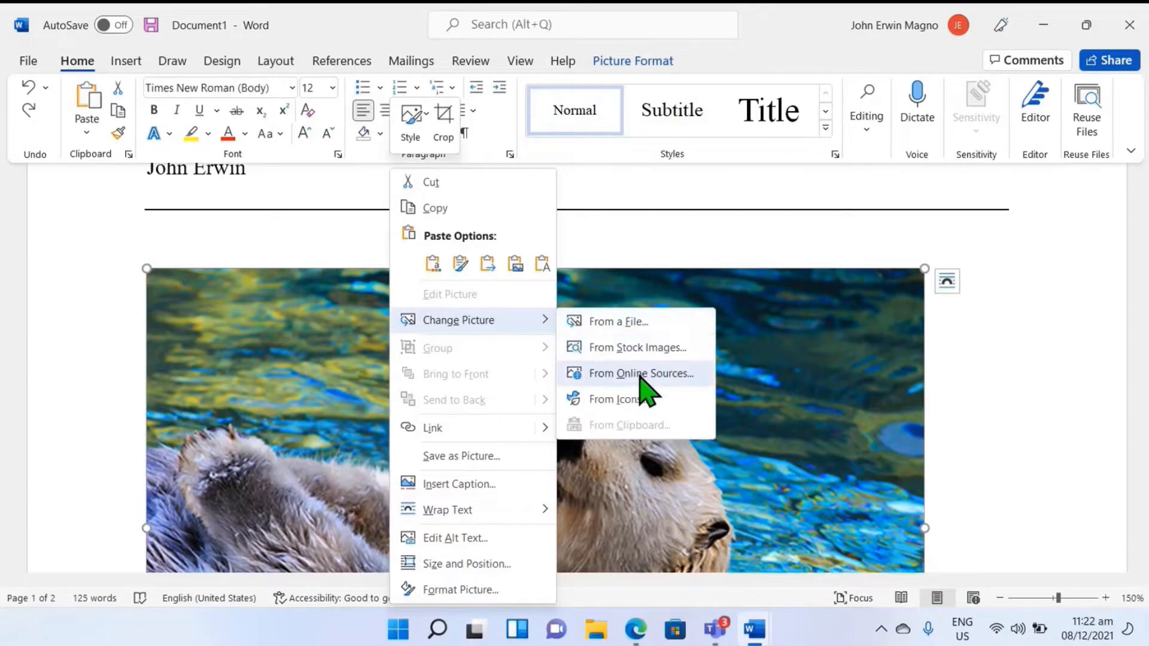
{"action": "left_click", "coordinate": [633, 350]}
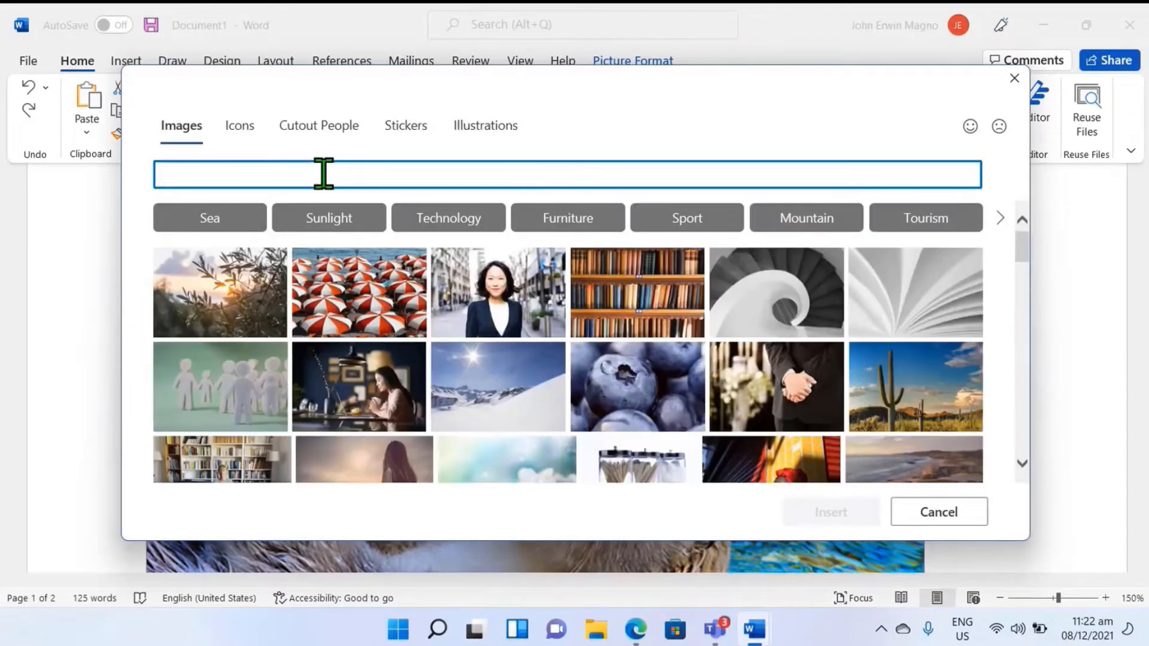
Step: Search the stock images for "Solar System" and insert the picture of Earth from space in place of the otter
{"action": "type", "text": "Solar"}
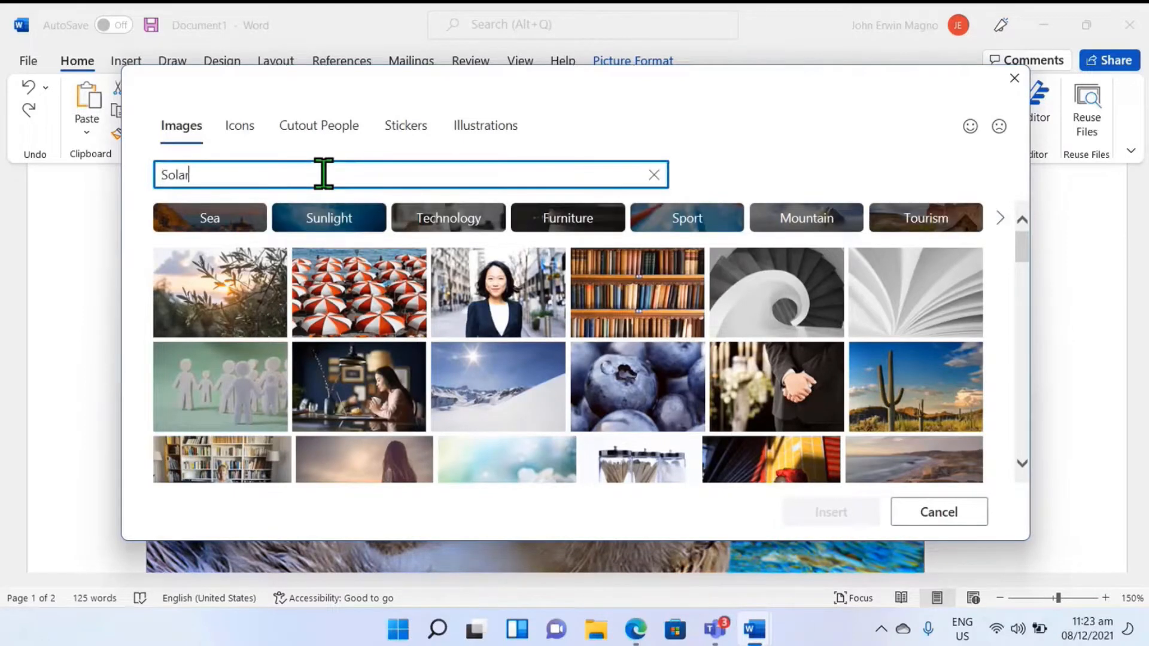
{"action": "type", "text": " System"}
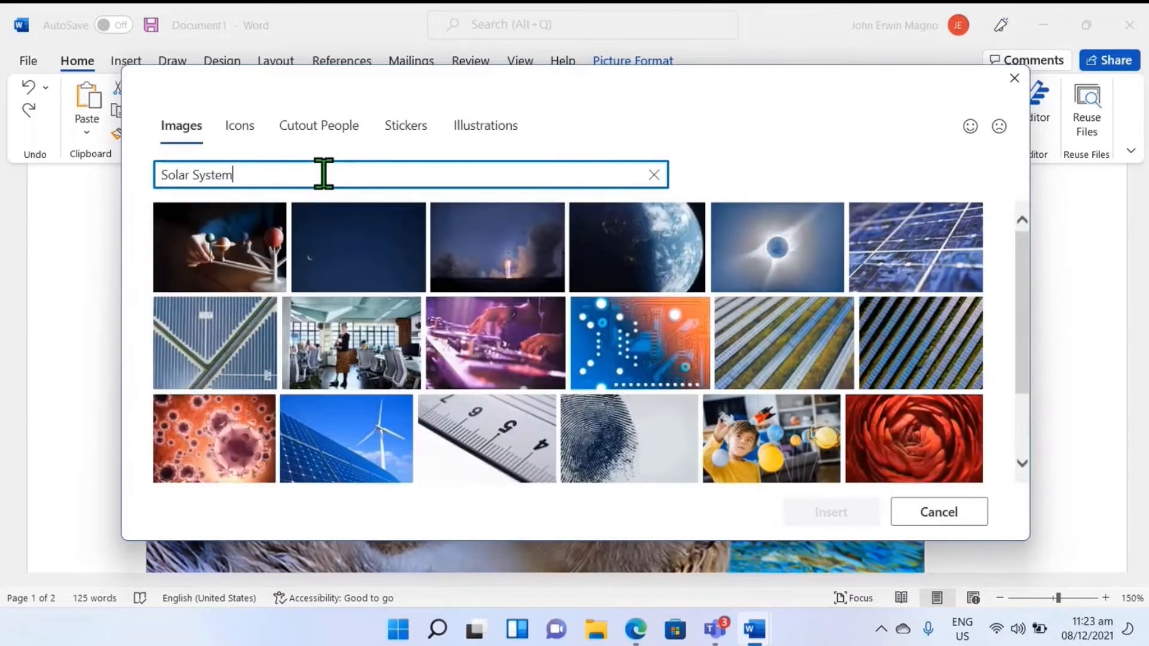
{"action": "left_click", "coordinate": [659, 270]}
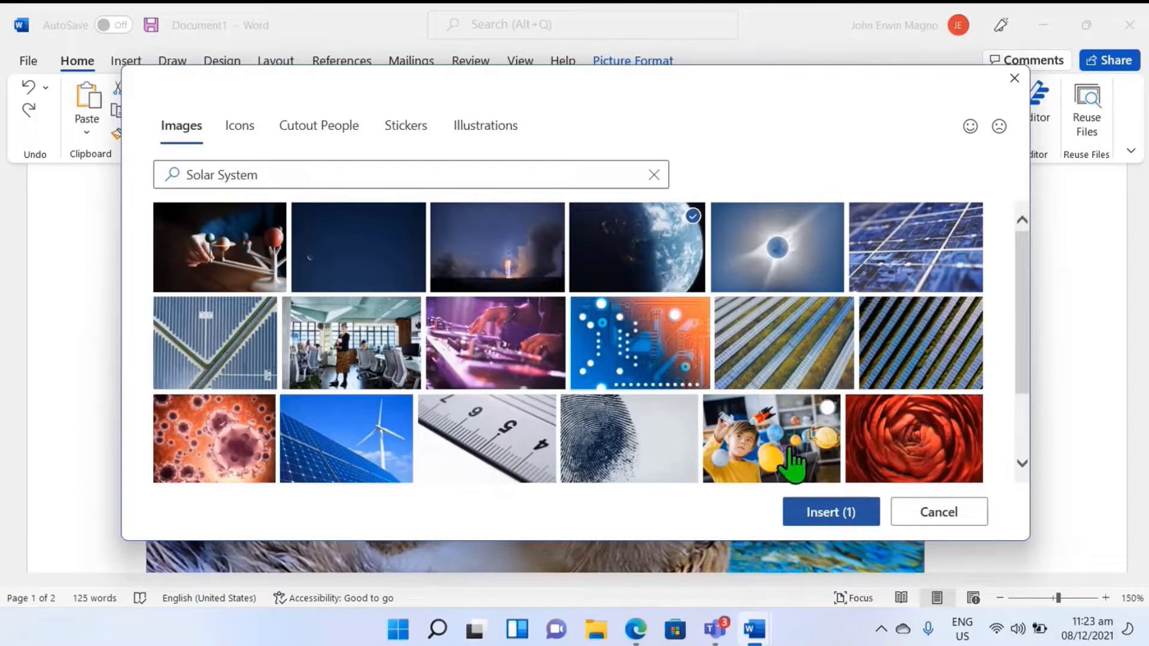
{"action": "left_click", "coordinate": [831, 521]}
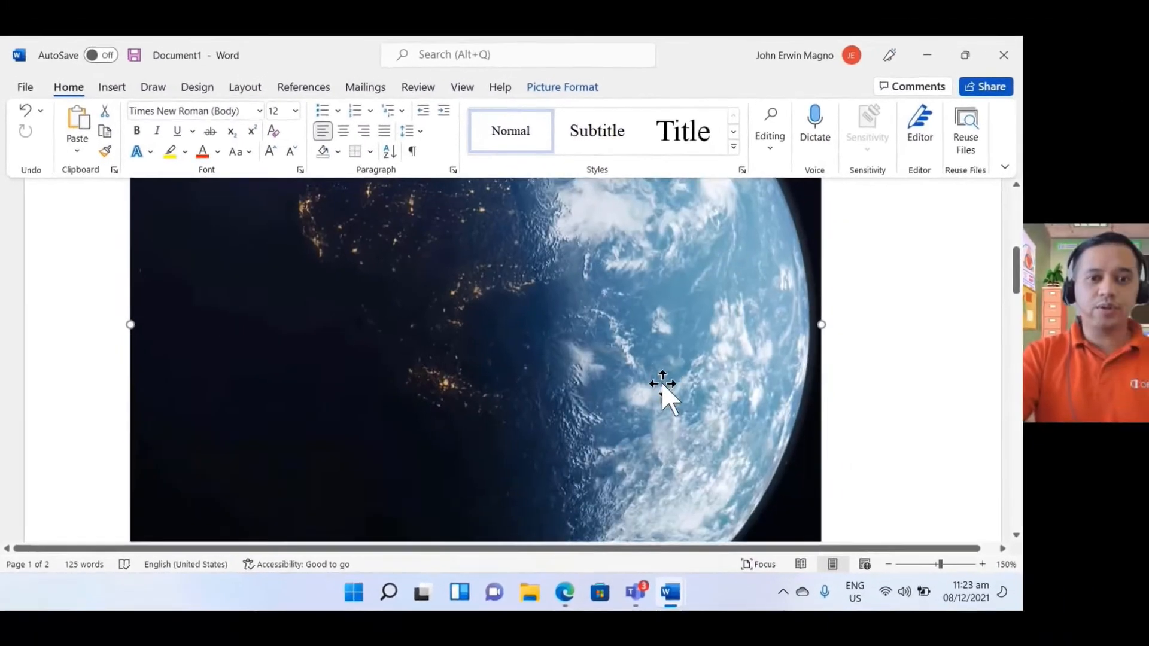
{"action": "scroll", "coordinate": [662, 389], "scroll_direction": "up", "scroll_amount": 5}
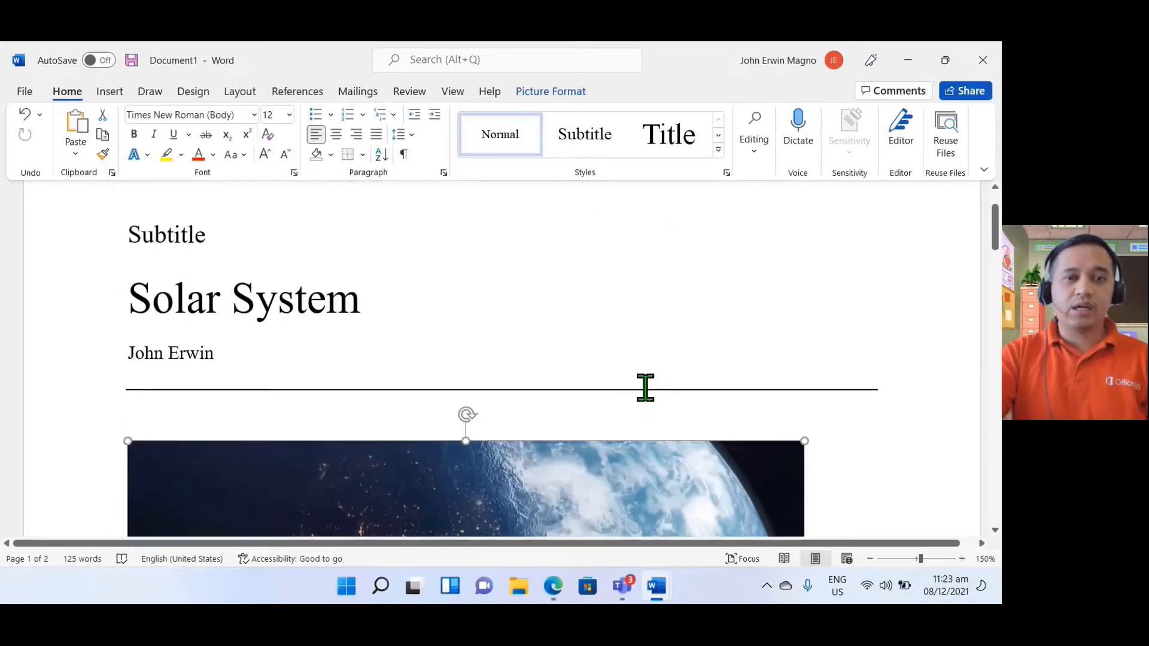
Step: Replace the Heading 1 placeholder below the cover picture with "Solar System"
{"action": "scroll", "coordinate": [645, 387], "scroll_direction": "down", "scroll_amount": 4}
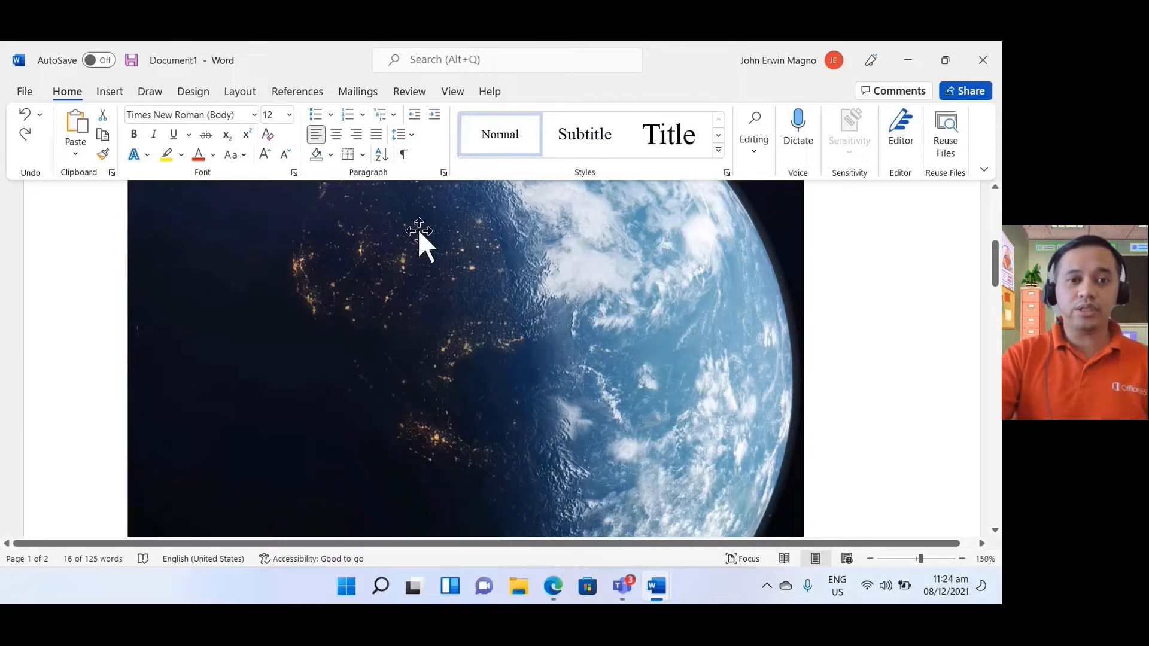
{"action": "scroll", "coordinate": [526, 354], "scroll_direction": "down", "scroll_amount": 4}
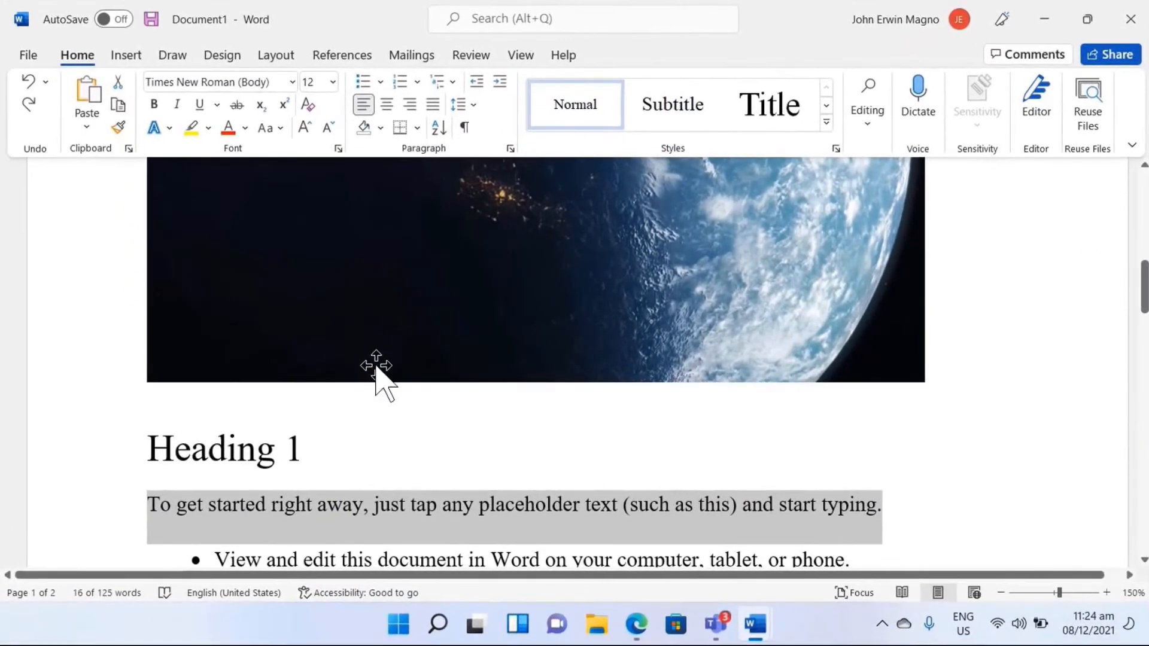
{"action": "scroll", "coordinate": [335, 381], "scroll_direction": "up", "scroll_amount": 1}
{"action": "triple_click", "coordinate": [298, 382]}
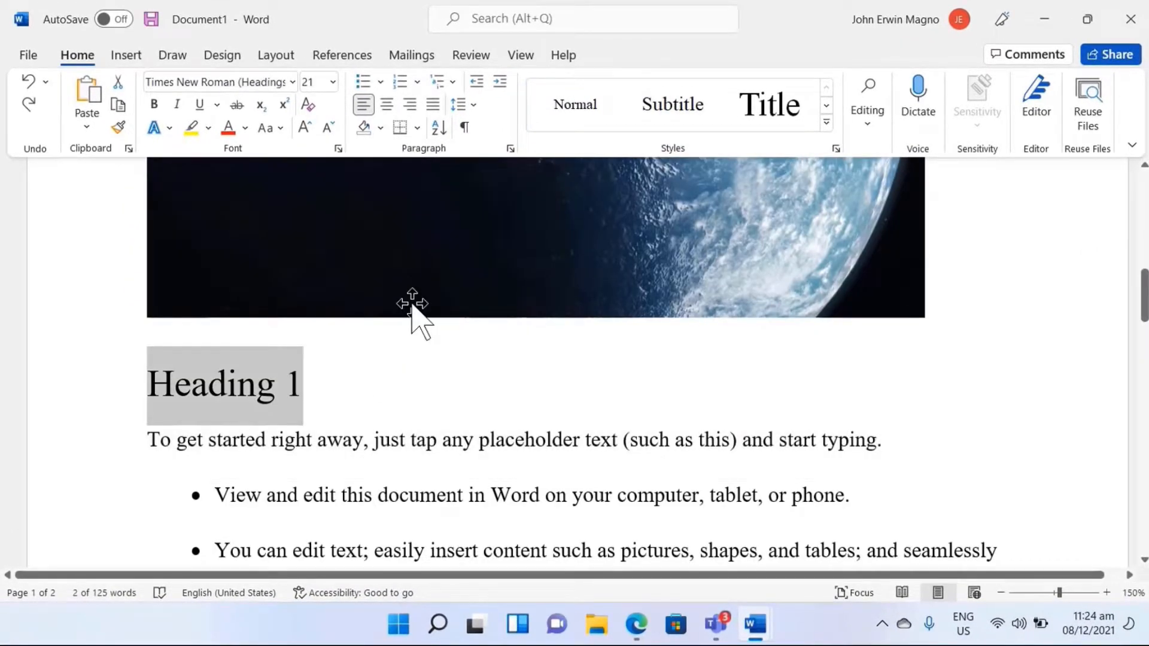
{"action": "type", "text": "Solar Sy"}
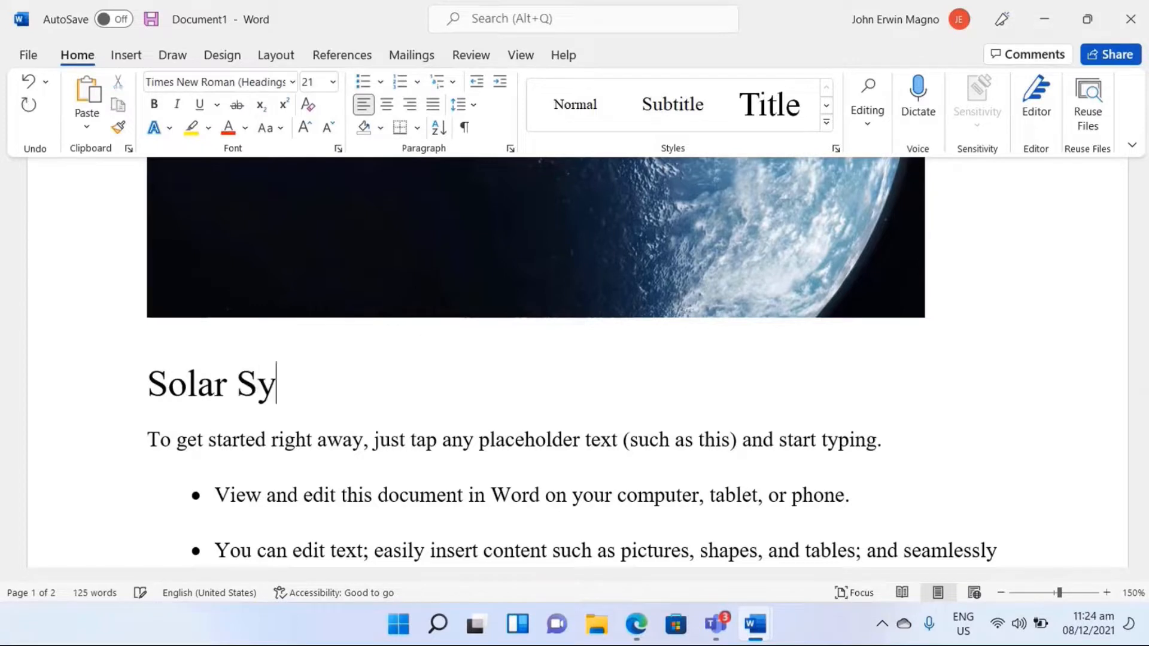
{"action": "type", "text": "stem"}
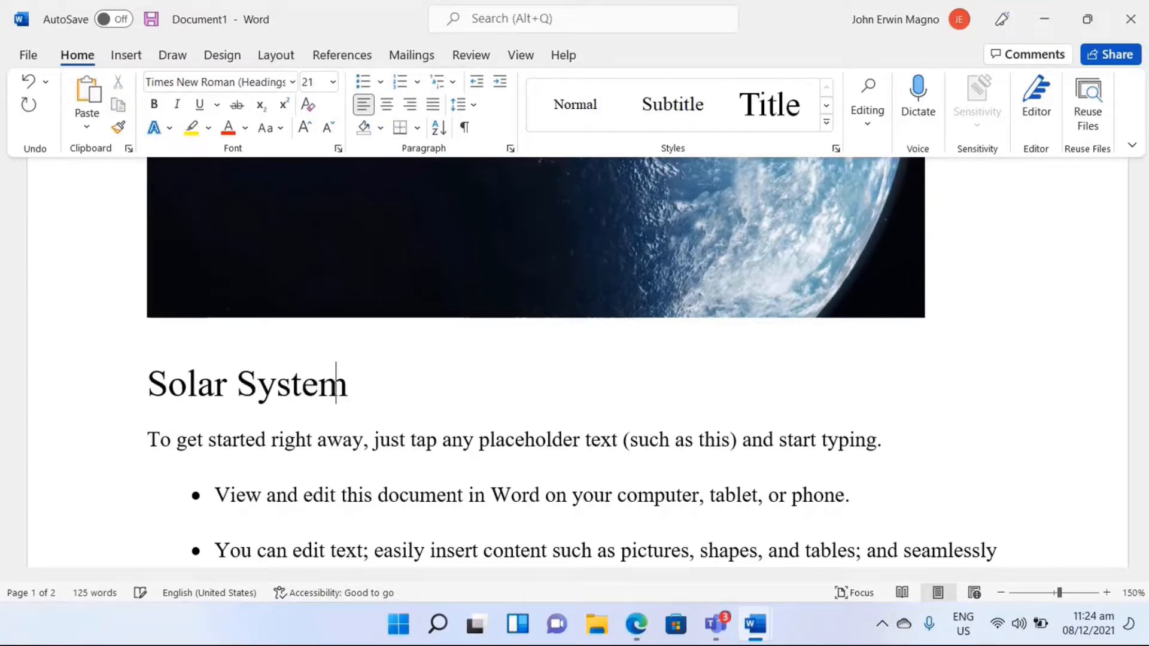
Step: Select the placeholder paragraph directly below the Solar System heading
{"action": "scroll", "coordinate": [313, 449], "scroll_direction": "down", "scroll_amount": 3}
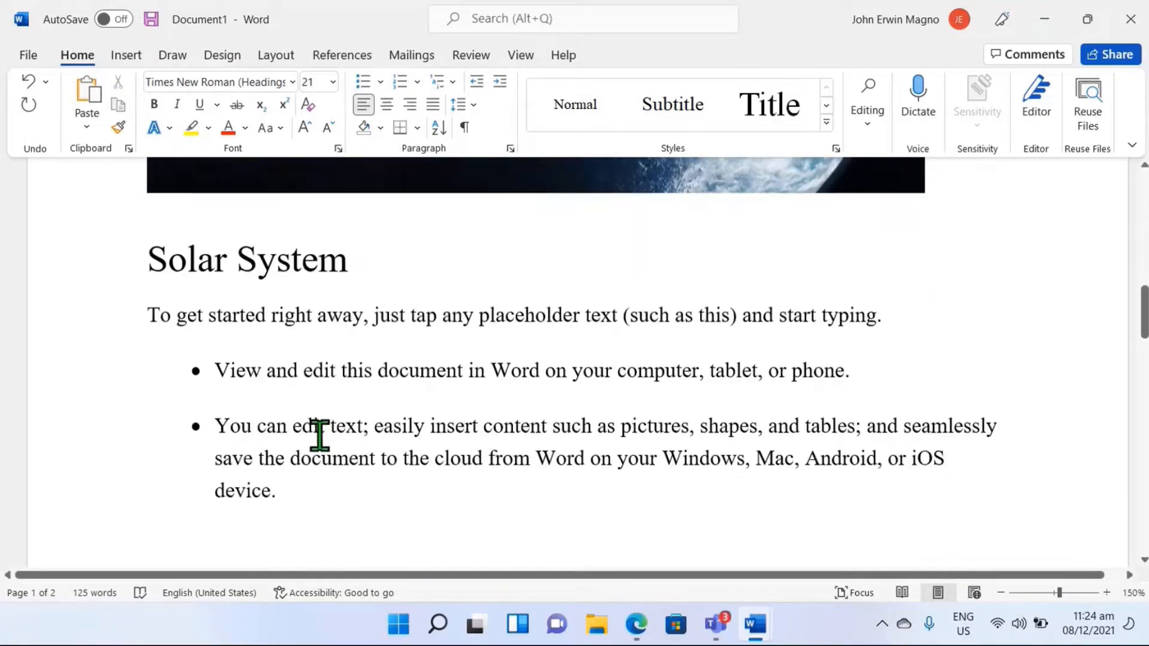
{"action": "left_click", "coordinate": [120, 335]}
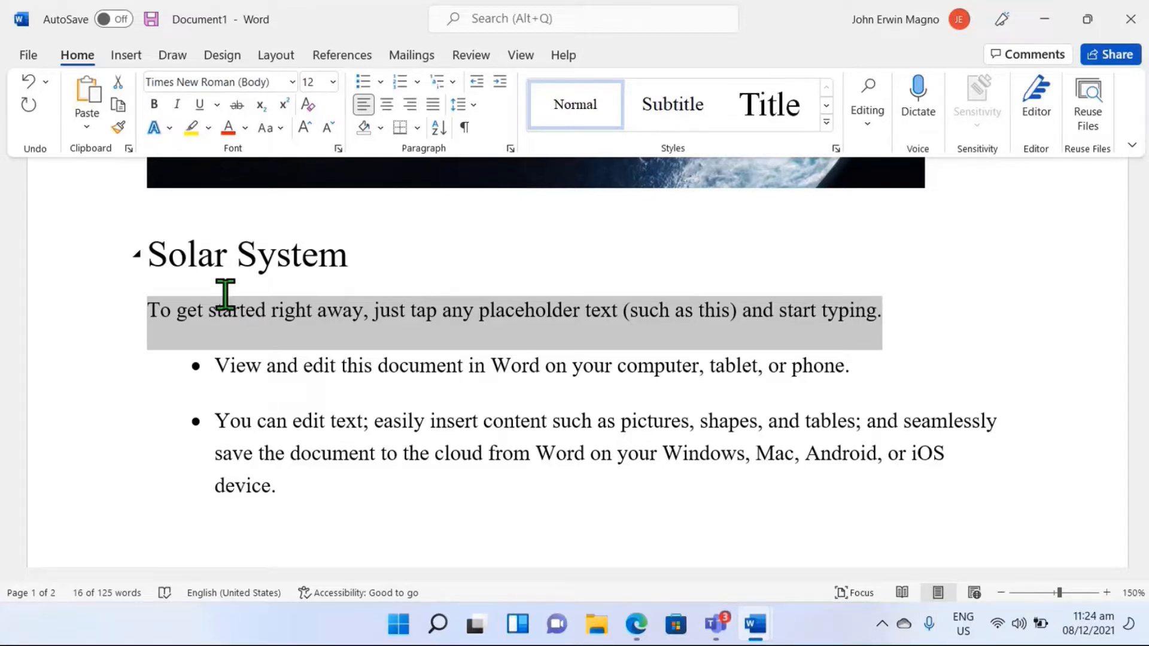
{"action": "left_click", "coordinate": [353, 56]}
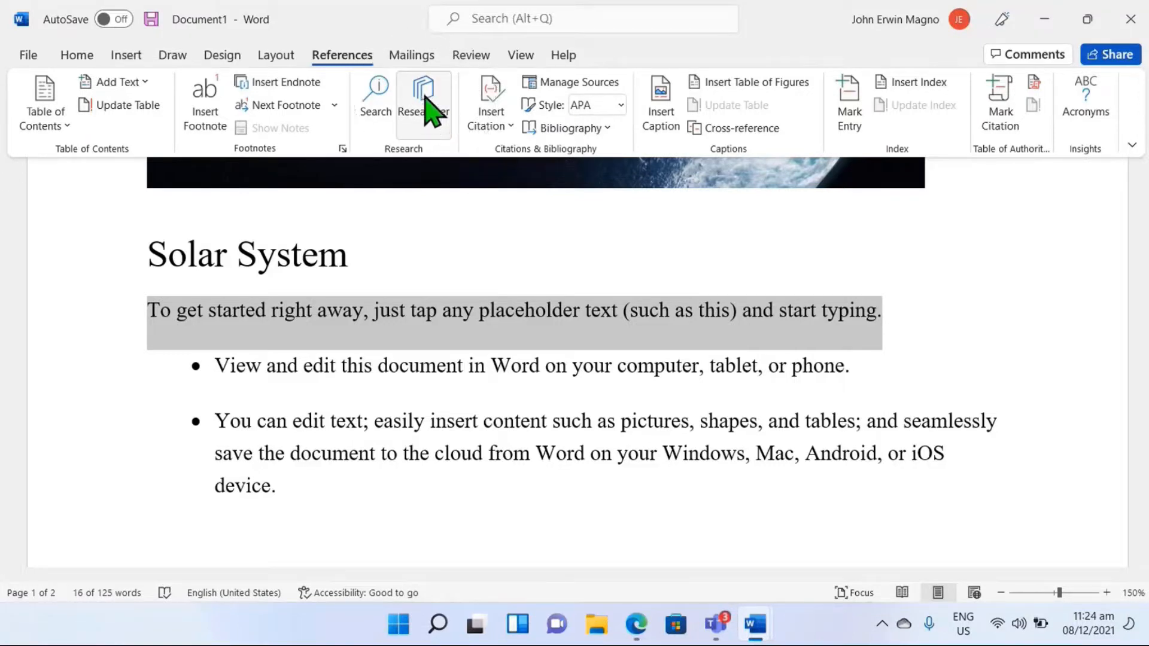
{"action": "left_click", "coordinate": [87, 56]}
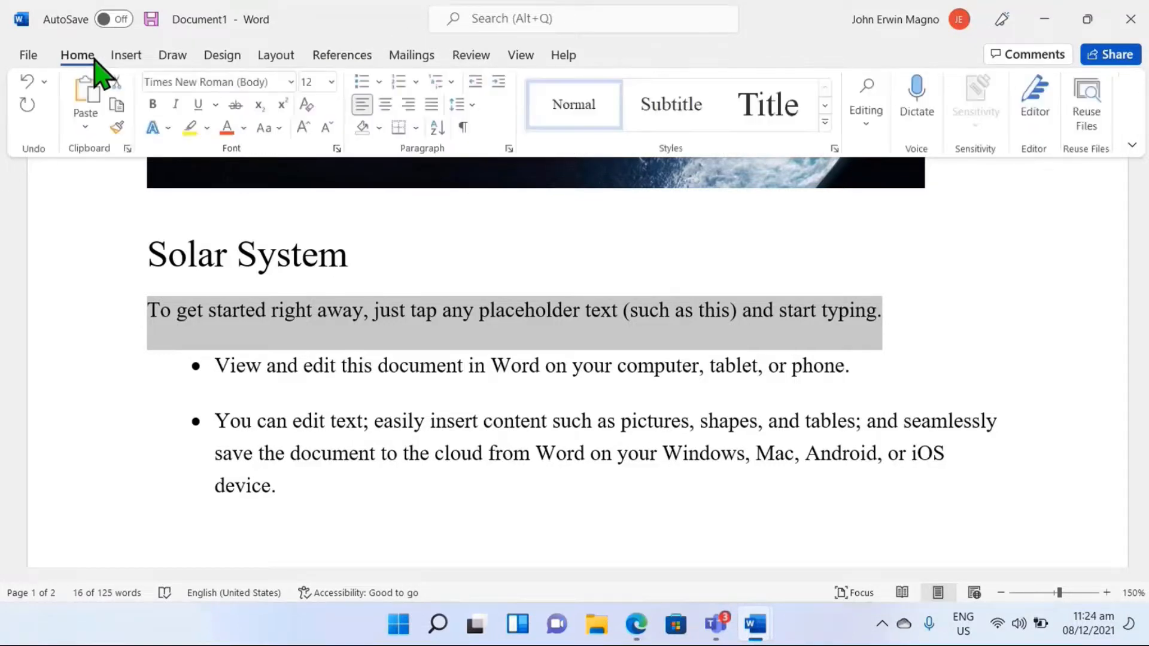
{"action": "left_click", "coordinate": [163, 54]}
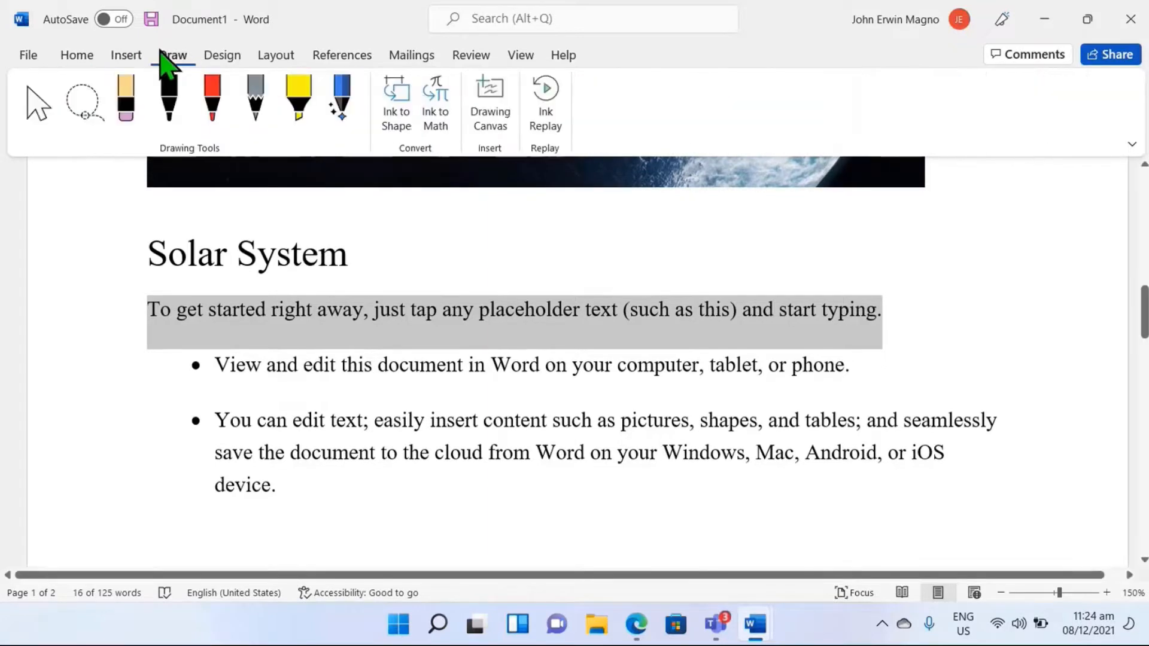
{"action": "left_click", "coordinate": [79, 55]}
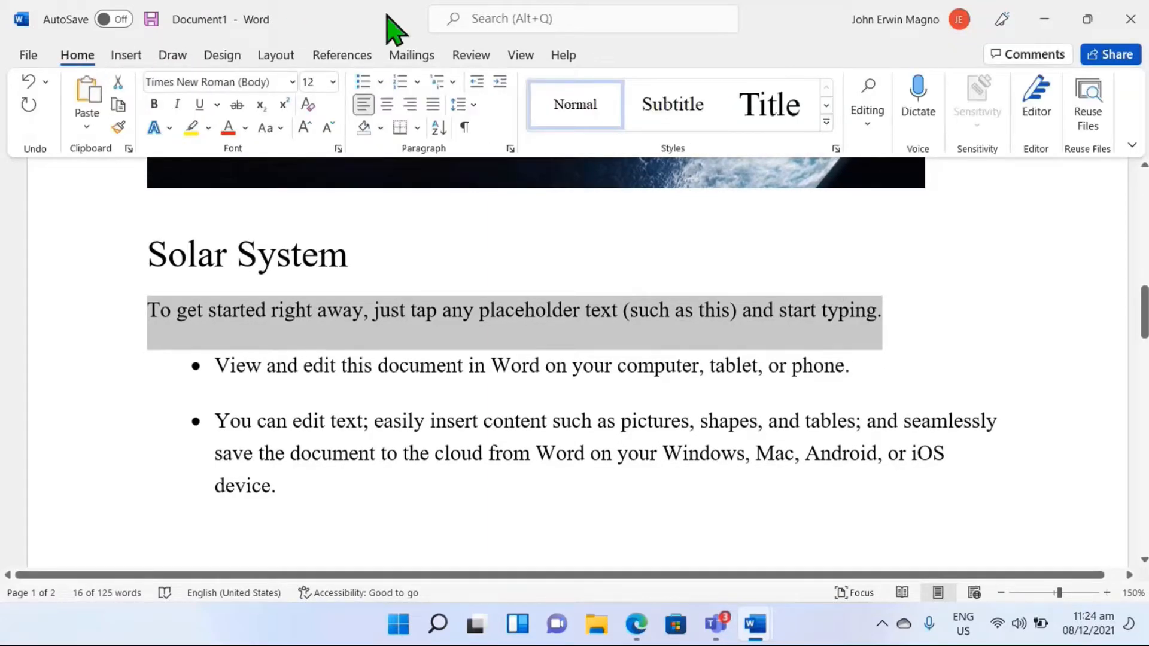
Step: Find the Researcher tool with the command search "Resea", open it, and look up sources for "Solar System"
{"action": "left_click", "coordinate": [518, 18]}
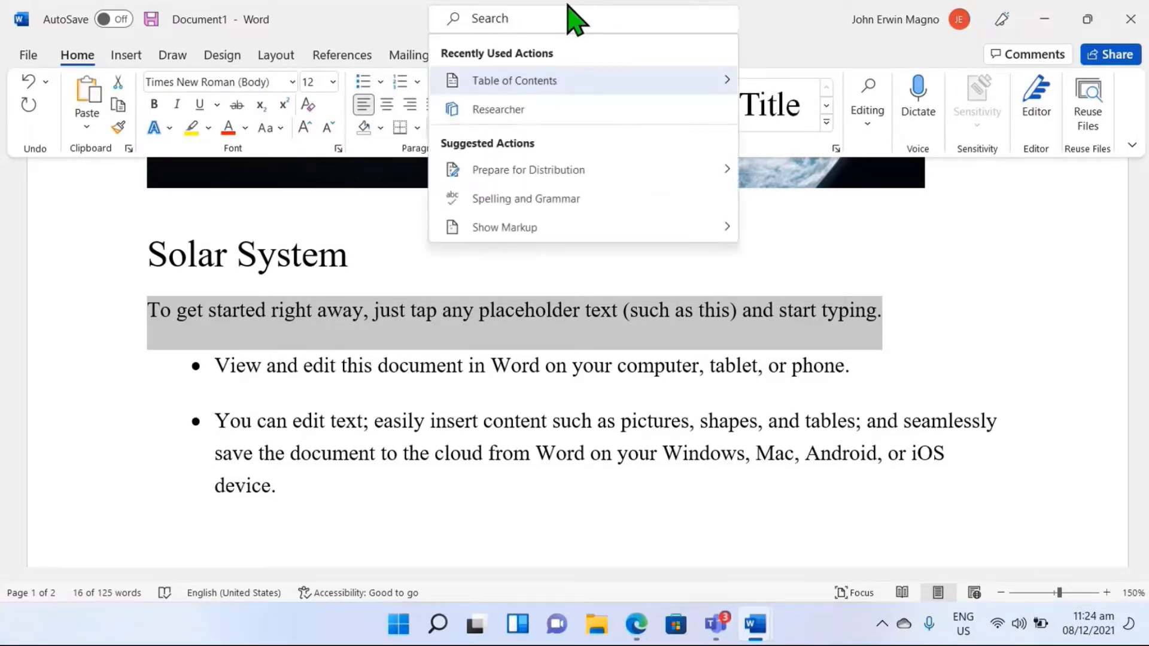
{"action": "type", "text": "Resea"}
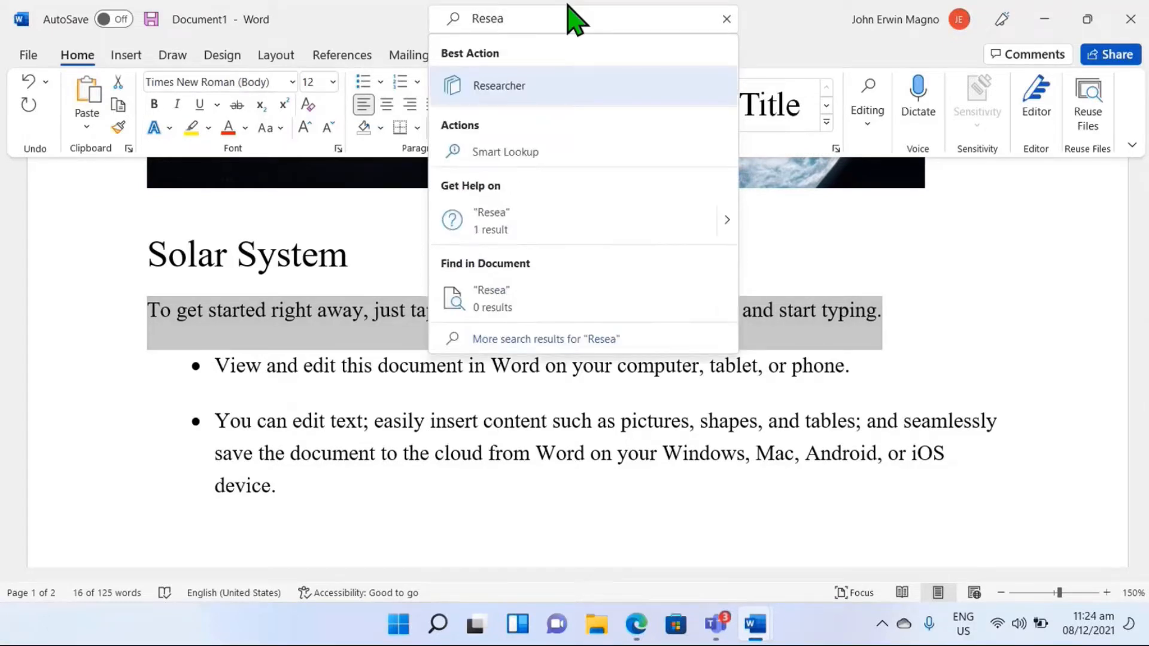
{"action": "left_click", "coordinate": [571, 102]}
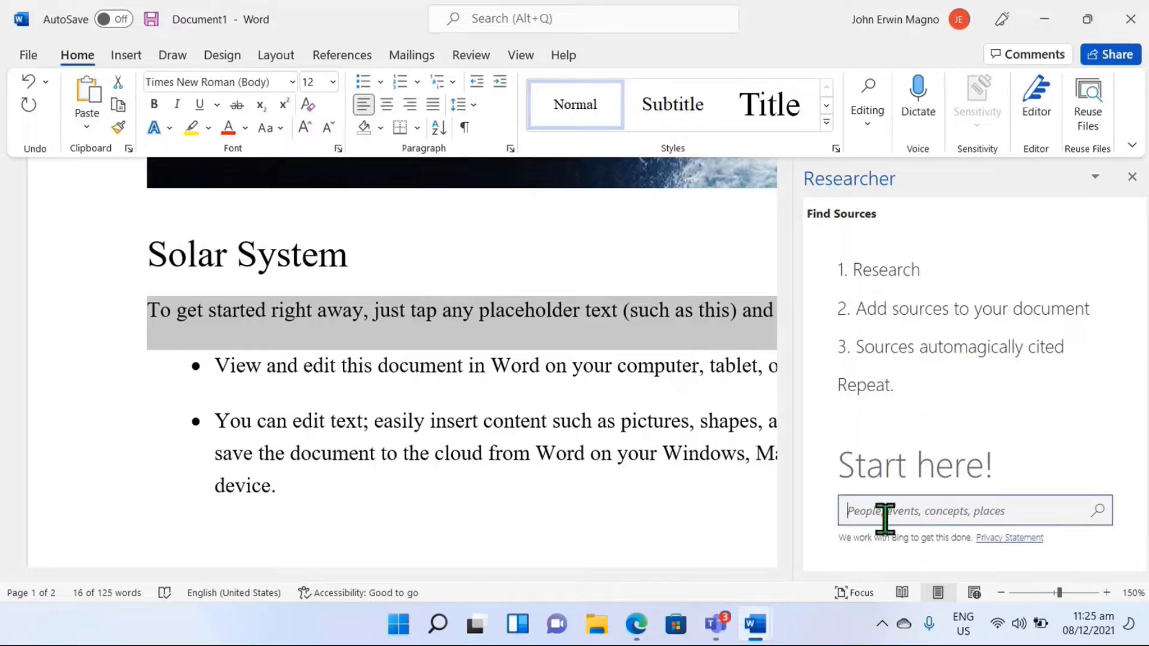
{"action": "type", "text": "Solar System"}
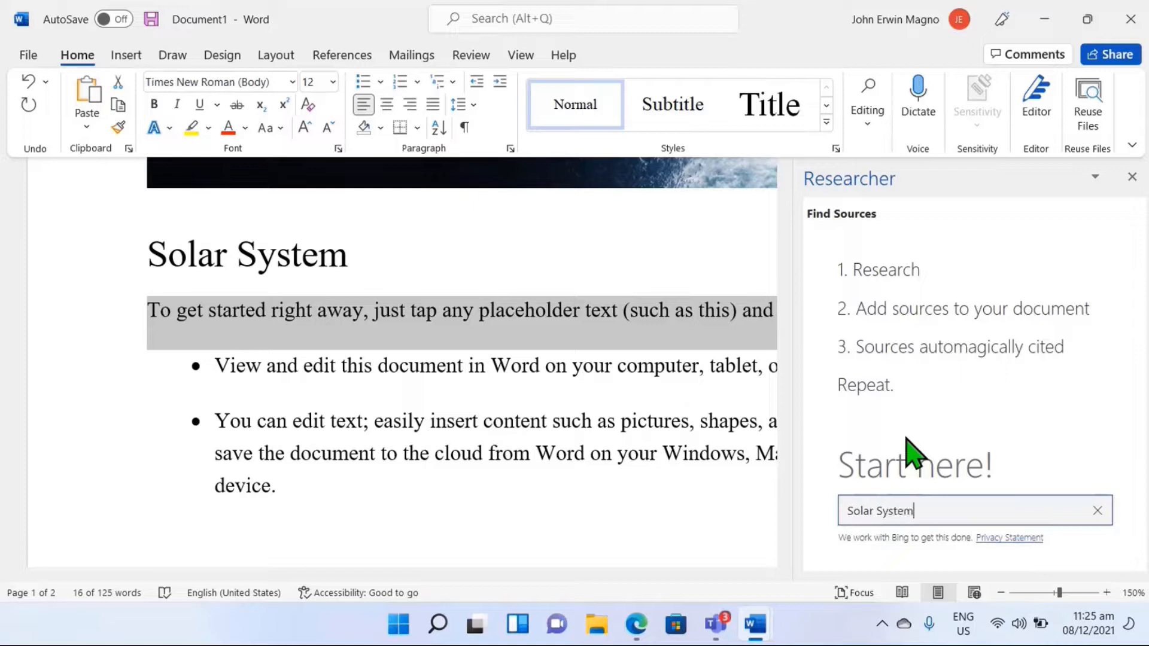
{"action": "key", "text": "Return"}
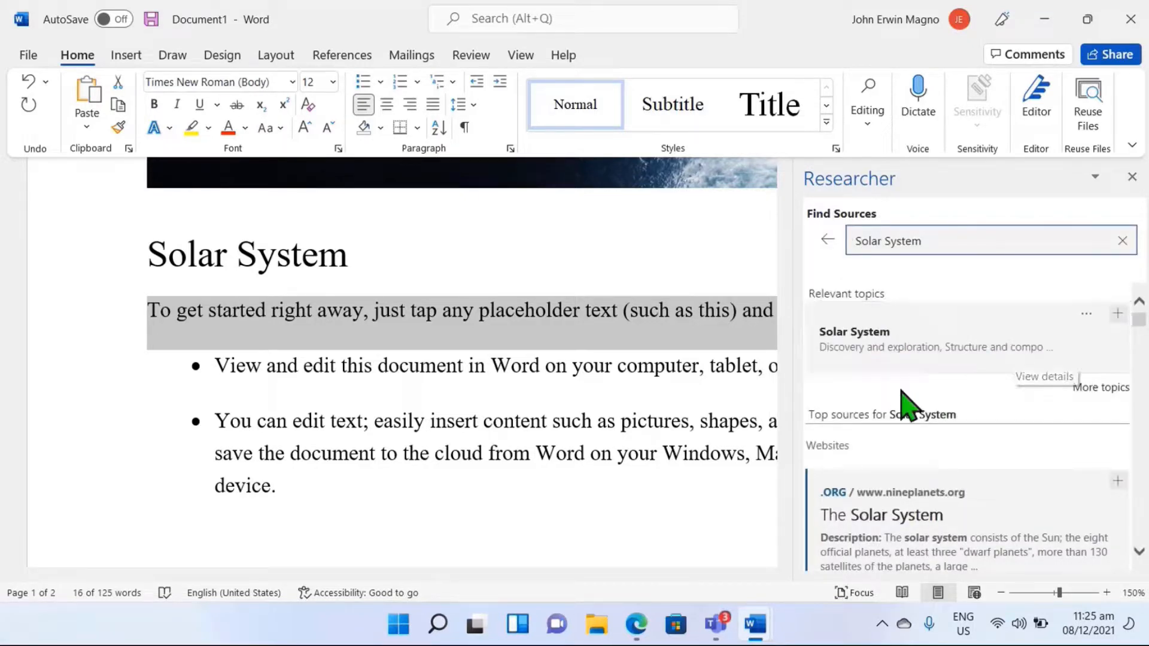
Step: Browse the top website sources for Solar System and open the nineplanets.org article "The Solar System"
{"action": "scroll", "coordinate": [898, 497], "scroll_direction": "down", "scroll_amount": 3}
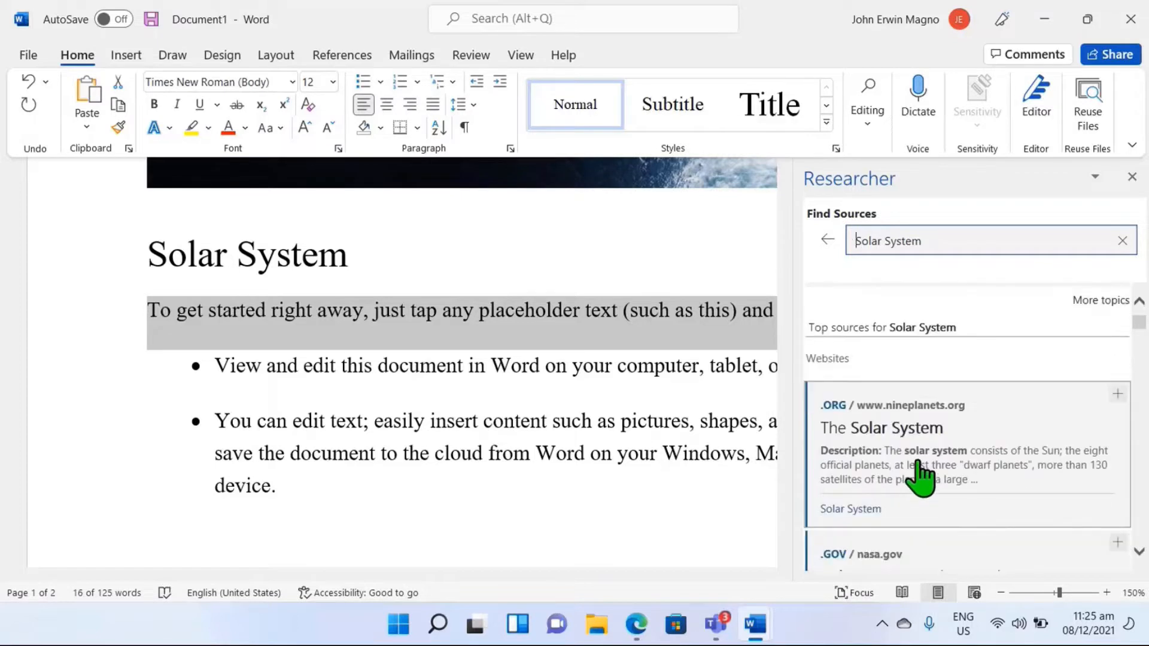
{"action": "scroll", "coordinate": [919, 479], "scroll_direction": "up", "scroll_amount": 3}
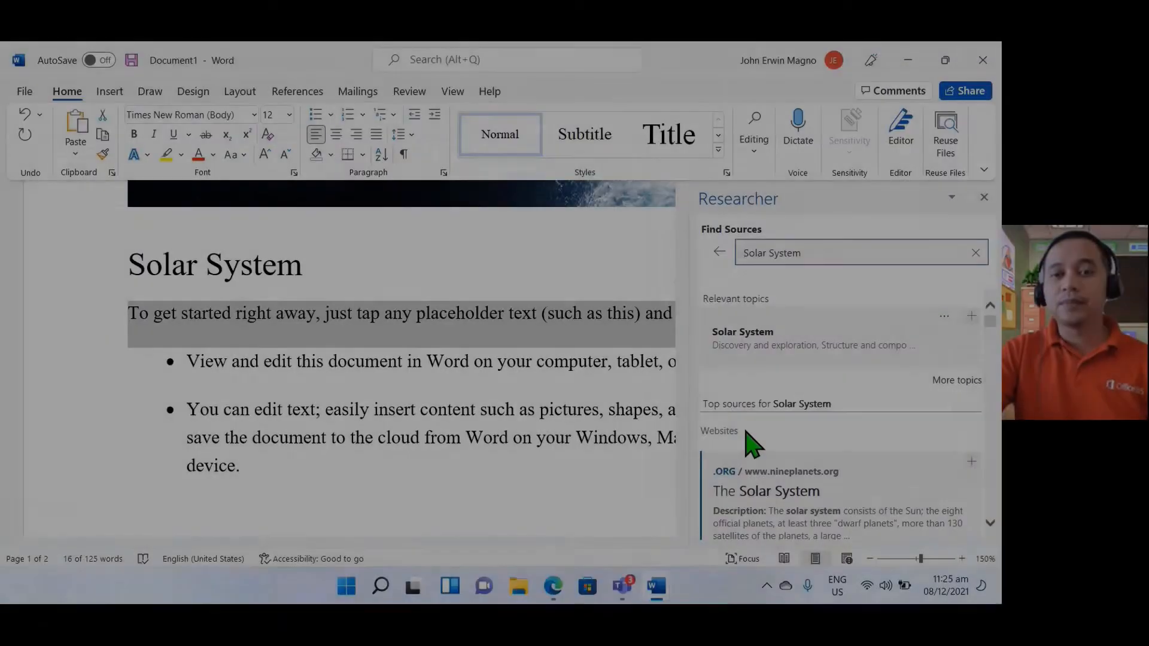
{"action": "scroll", "coordinate": [787, 503], "scroll_direction": "down", "scroll_amount": 3}
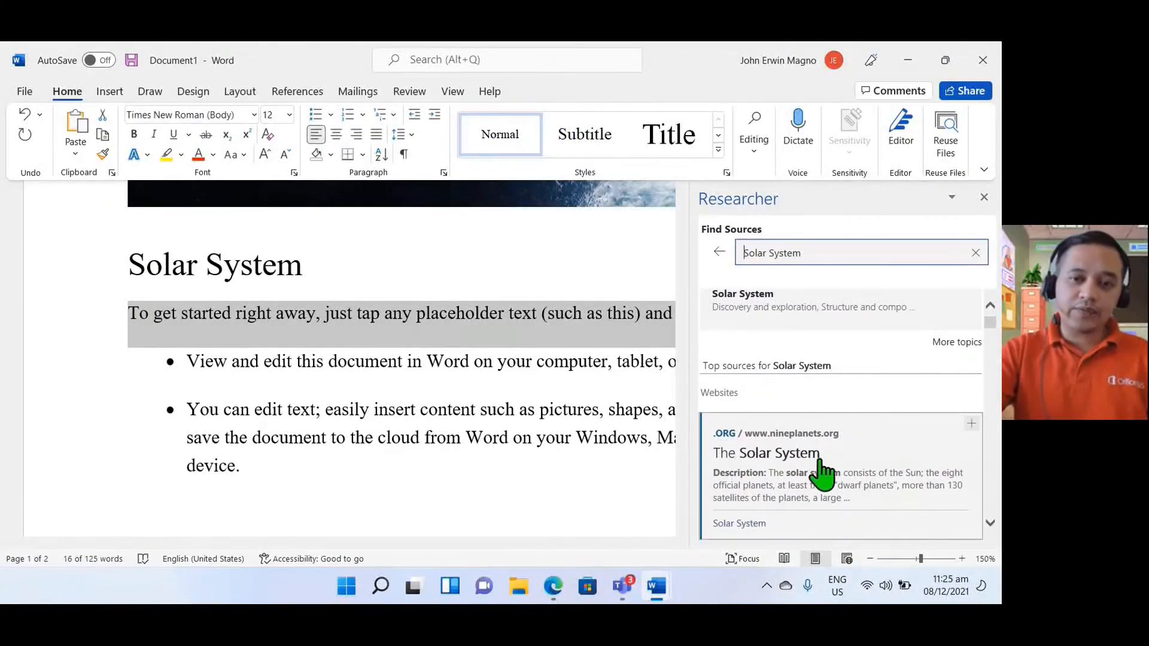
{"action": "scroll", "coordinate": [823, 461], "scroll_direction": "down", "scroll_amount": 1}
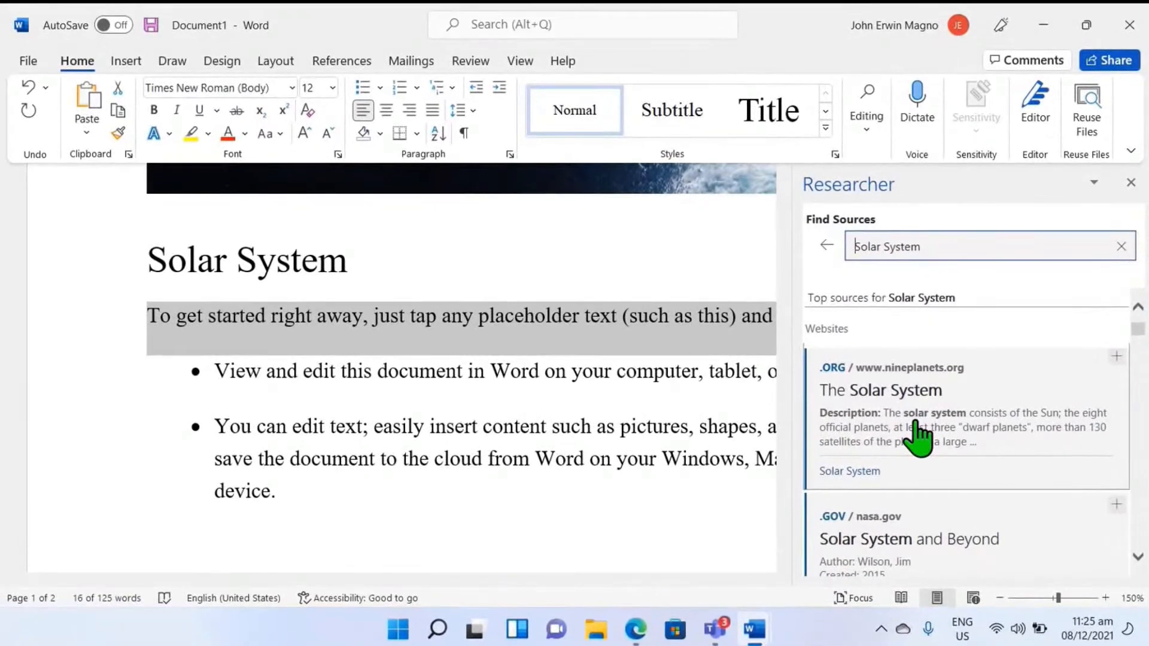
{"action": "left_click", "coordinate": [916, 432]}
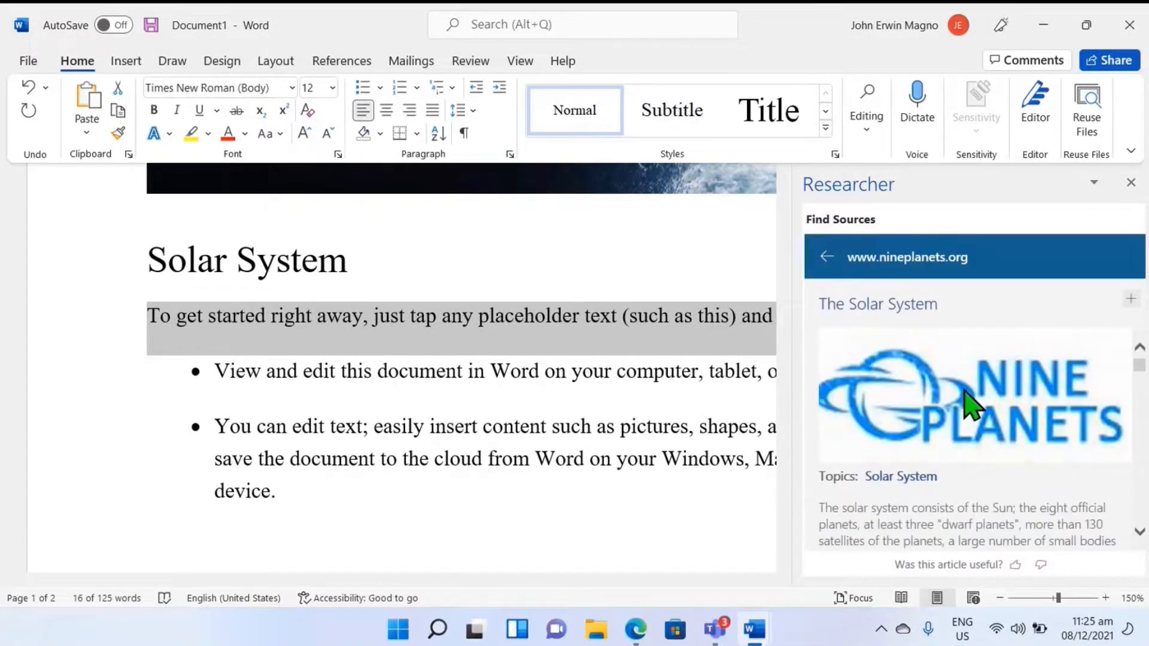
Step: Read through the opening paragraphs of the nineplanets.org article for content to use in the paper
{"action": "scroll", "coordinate": [911, 393], "scroll_direction": "down", "scroll_amount": 5}
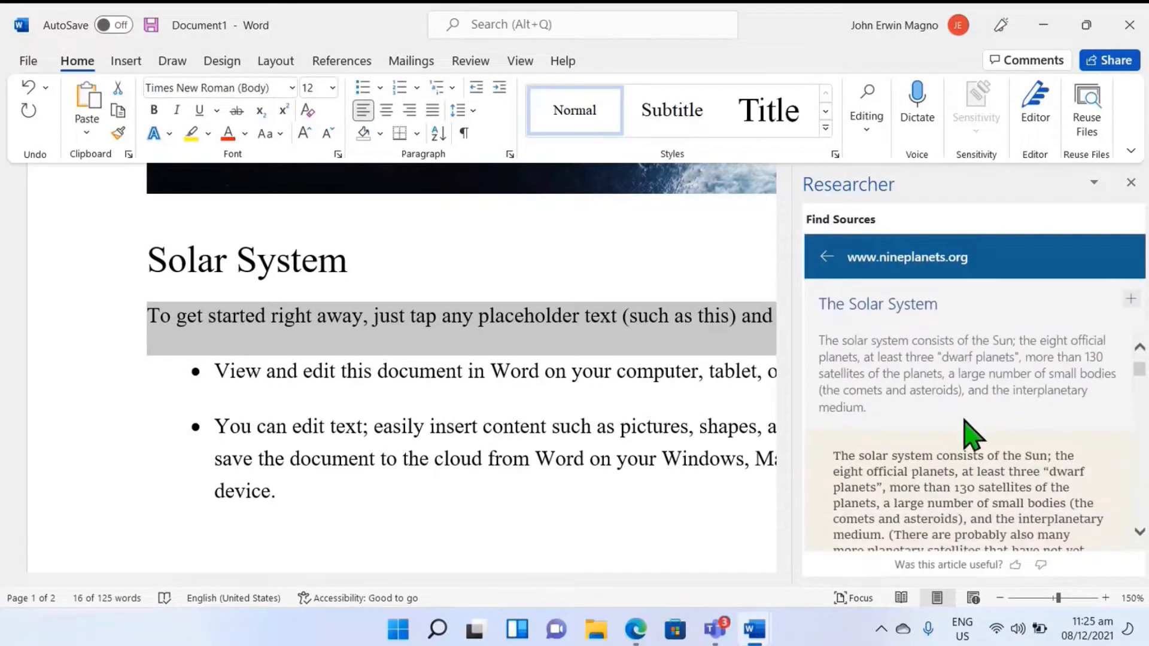
{"action": "scroll", "coordinate": [965, 419], "scroll_direction": "down", "scroll_amount": 3}
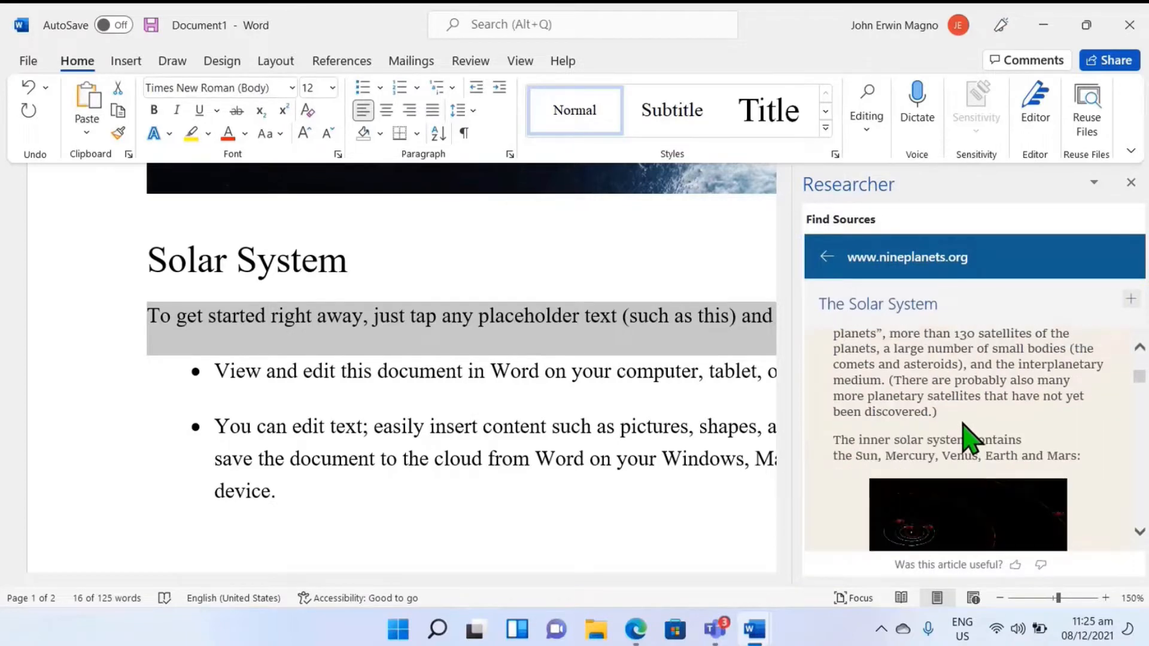
{"action": "scroll", "coordinate": [972, 428], "scroll_direction": "down", "scroll_amount": 2}
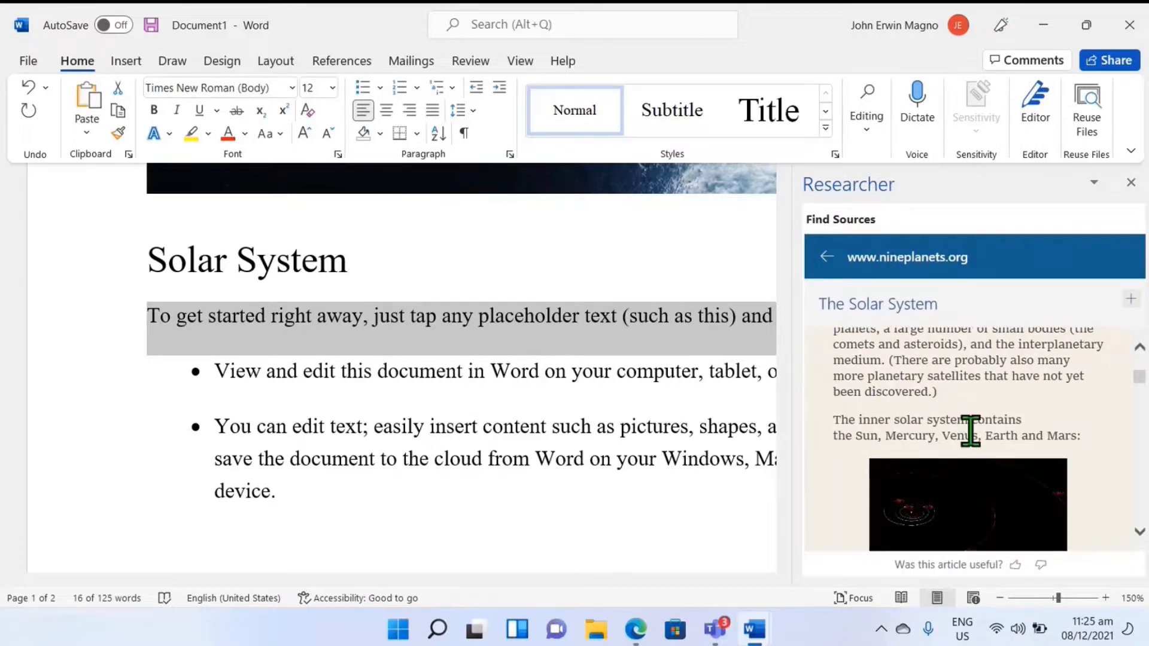
{"action": "scroll", "coordinate": [973, 430], "scroll_direction": "up", "scroll_amount": 4}
{"action": "scroll", "coordinate": [974, 428], "scroll_direction": "up", "scroll_amount": 5}
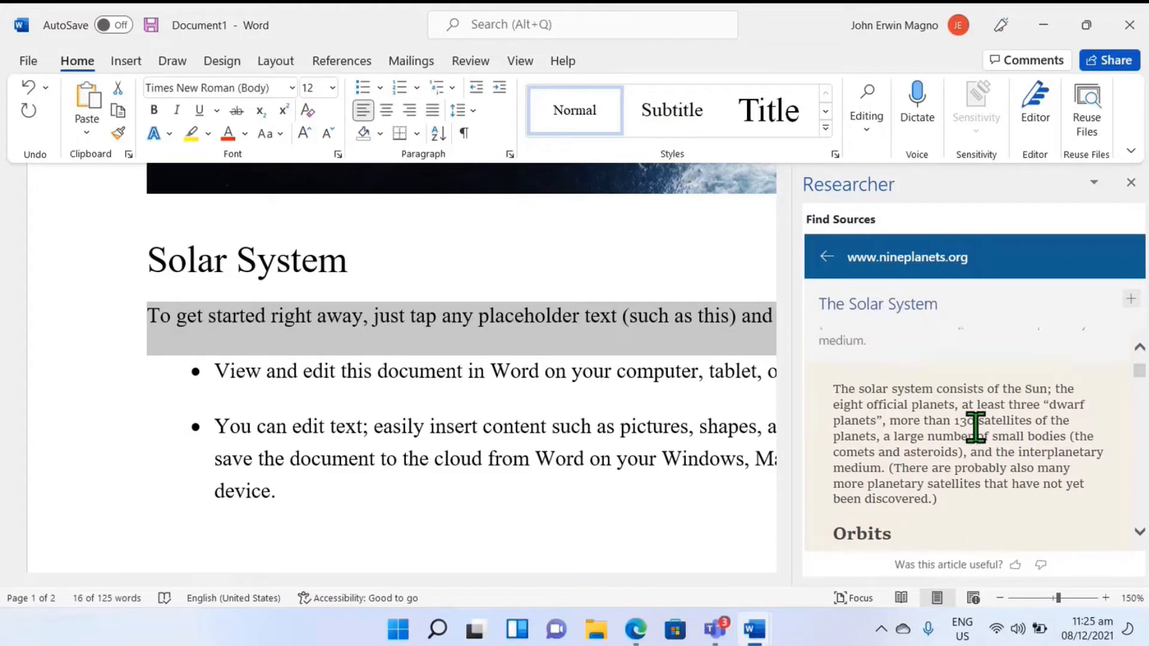
Step: Add and cite the article paragraph beginning "The solar system consists of the Sun" in the document, and create a bibliography
{"action": "scroll", "coordinate": [933, 443], "scroll_direction": "down", "scroll_amount": 2}
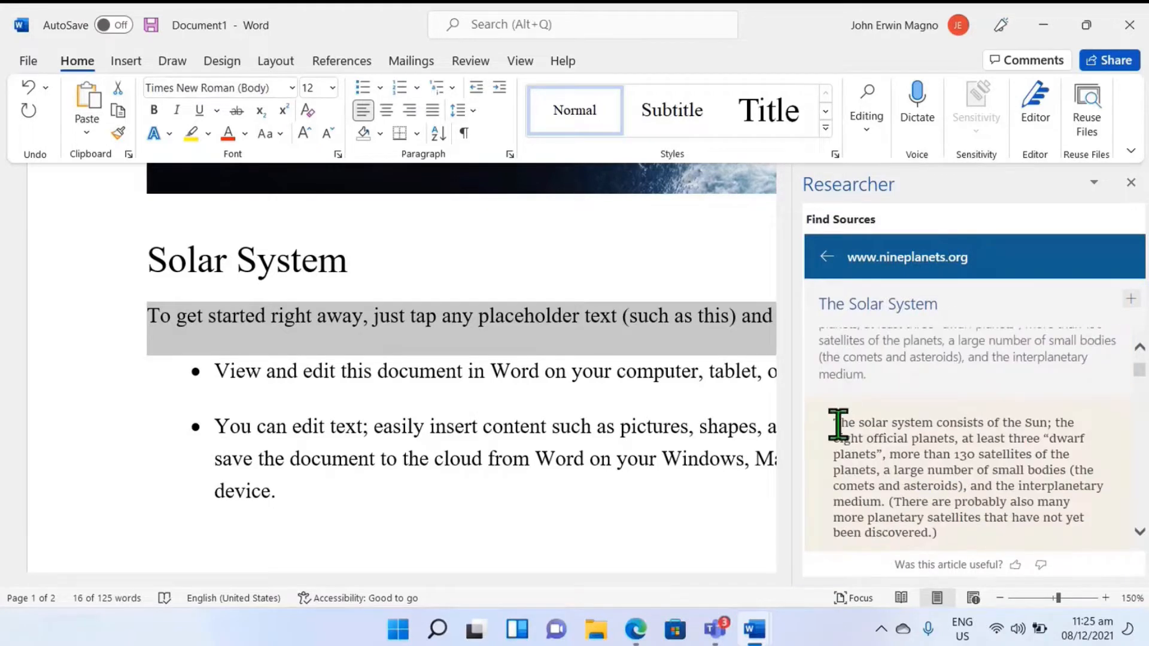
{"action": "left_click_drag", "start_coordinate": [838, 425], "coordinate": [948, 533]}
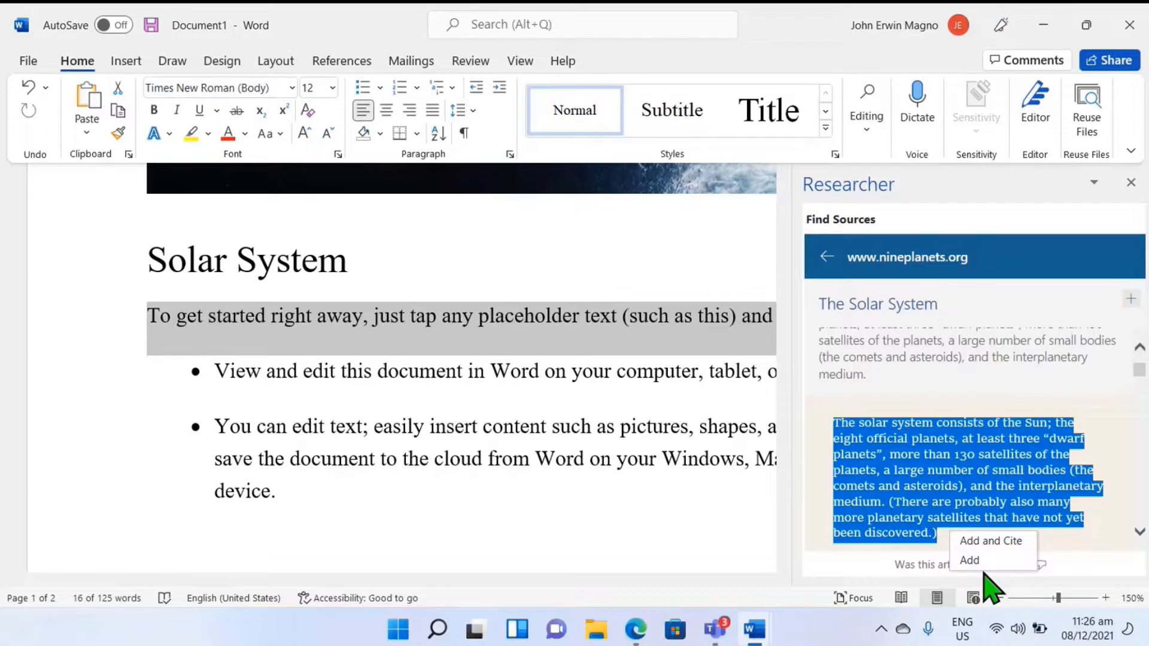
{"action": "left_click", "coordinate": [993, 541]}
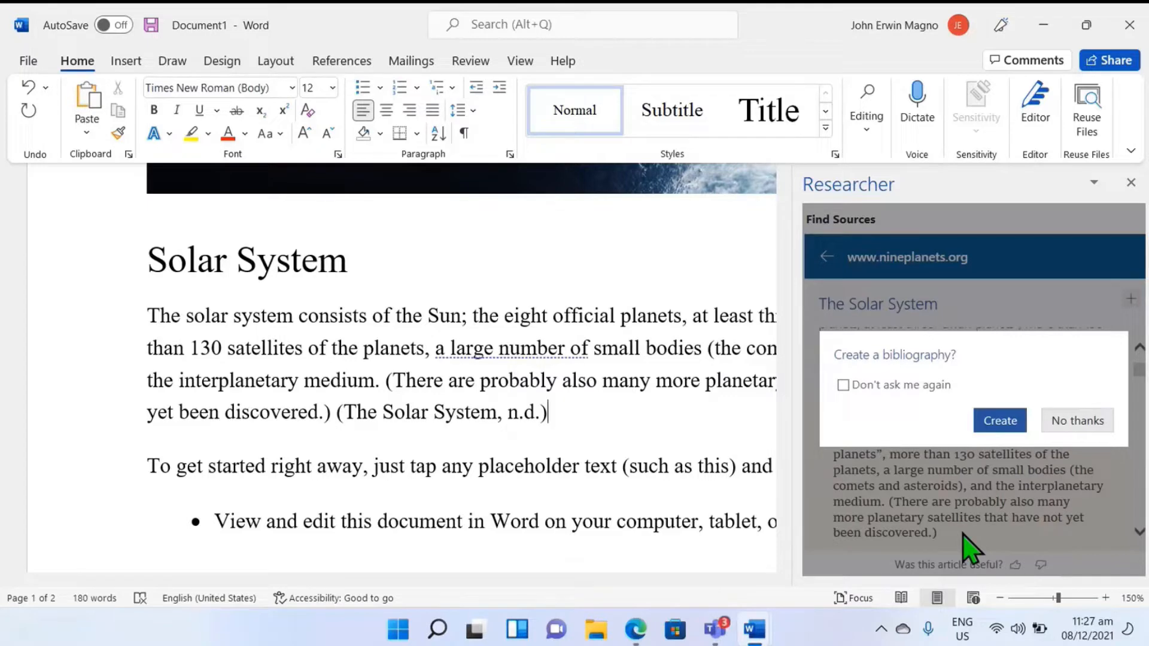
{"action": "left_click", "coordinate": [998, 421]}
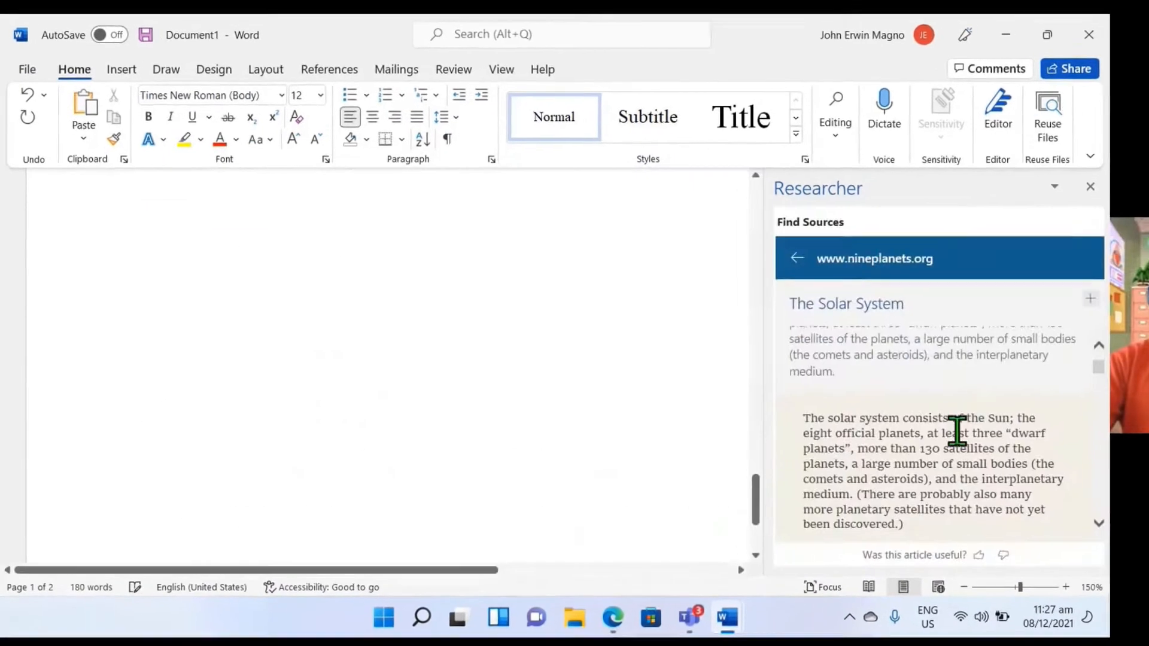
Step: Examine the Bibliography entry and the in-text citation at the end of the Solar System paragraph
{"action": "scroll", "coordinate": [248, 410], "scroll_direction": "up", "scroll_amount": 2}
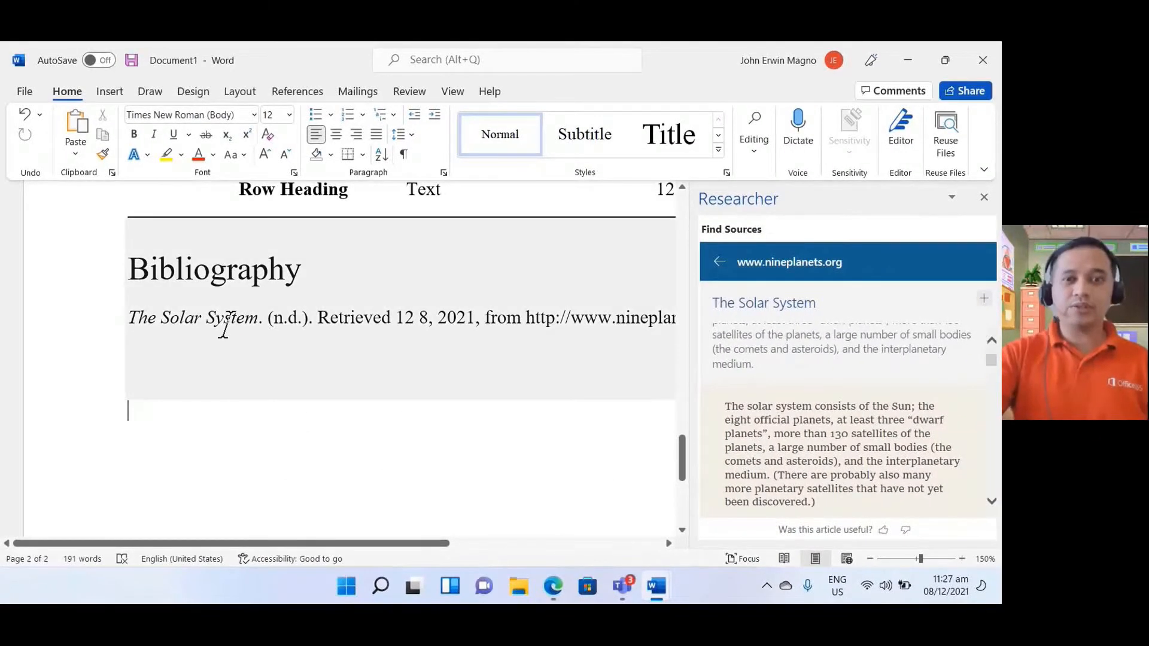
{"action": "scroll", "coordinate": [290, 350], "scroll_direction": "up", "scroll_amount": 15}
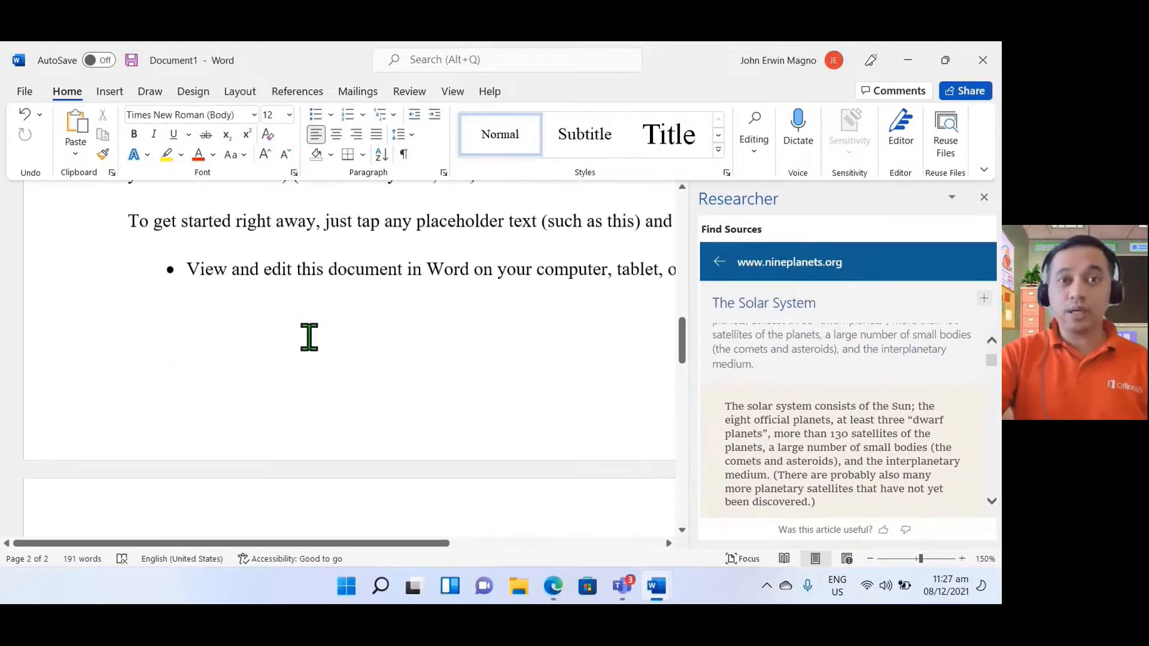
{"action": "scroll", "coordinate": [309, 336], "scroll_direction": "up", "scroll_amount": 6}
{"action": "scroll", "coordinate": [308, 325], "scroll_direction": "down", "scroll_amount": 6}
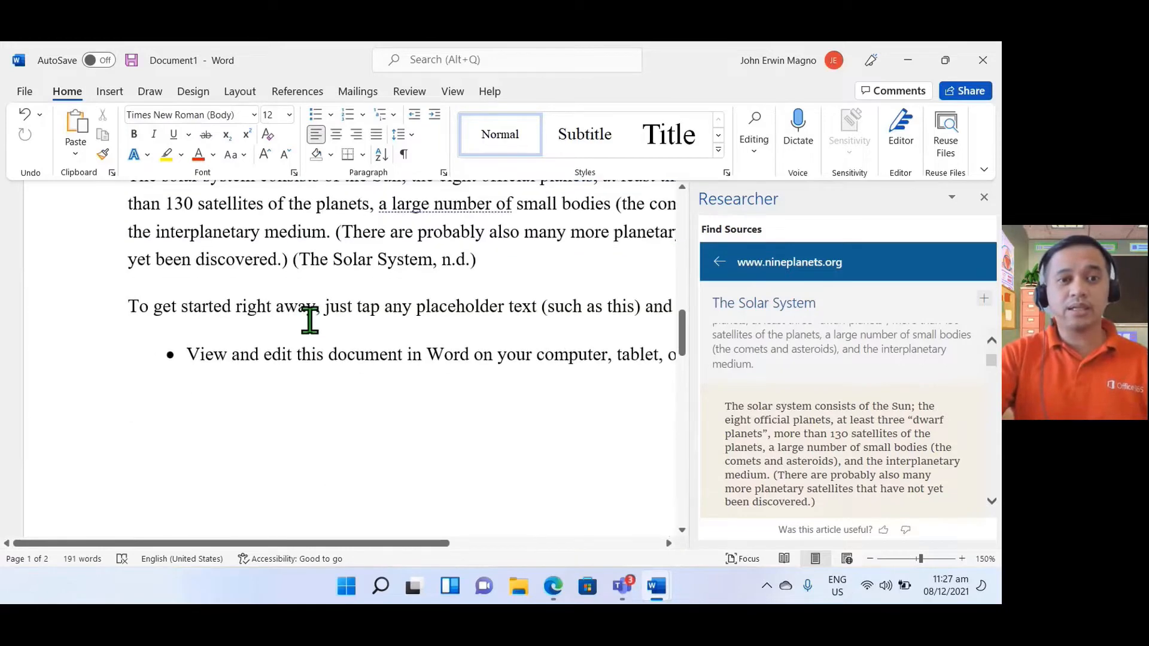
{"action": "scroll", "coordinate": [307, 318], "scroll_direction": "up", "scroll_amount": 1}
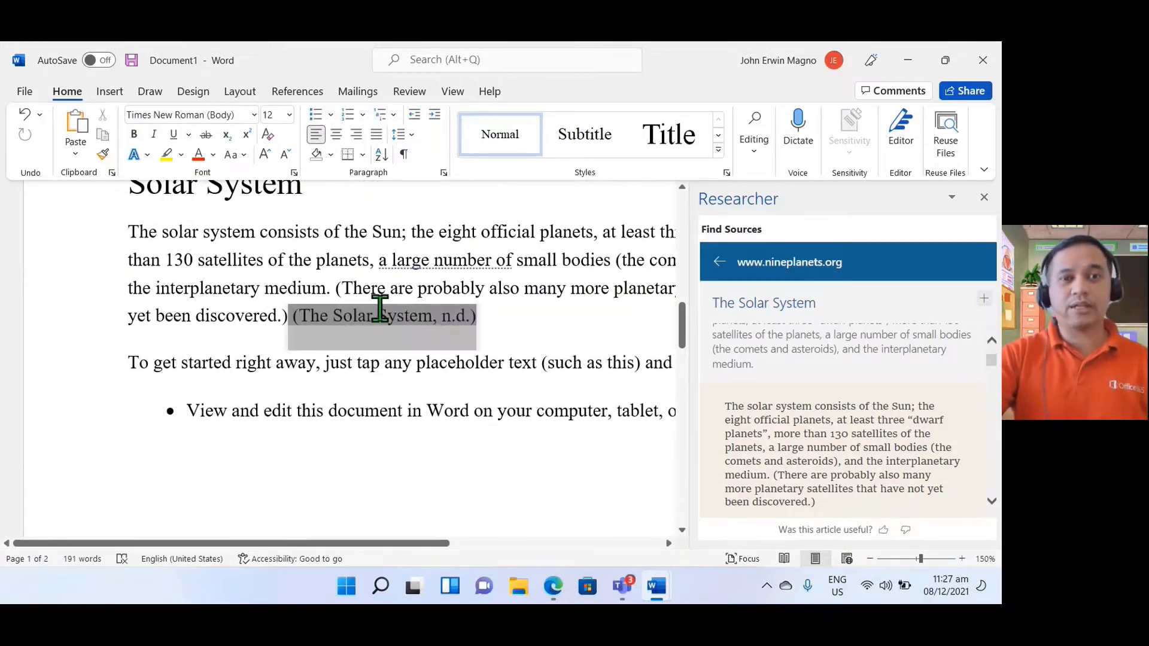
{"action": "left_click", "coordinate": [380, 312]}
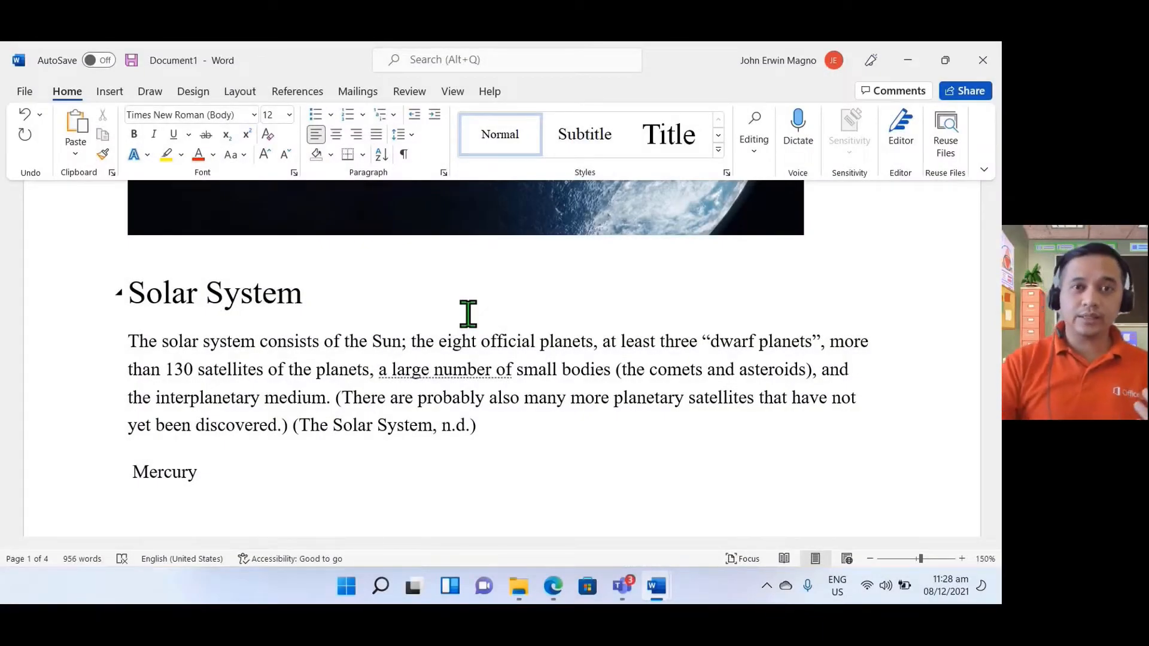
Step: Look through the planet sections below the Solar System paragraph to examine their titles and body text
{"action": "scroll", "coordinate": [225, 359], "scroll_direction": "down", "scroll_amount": 3}
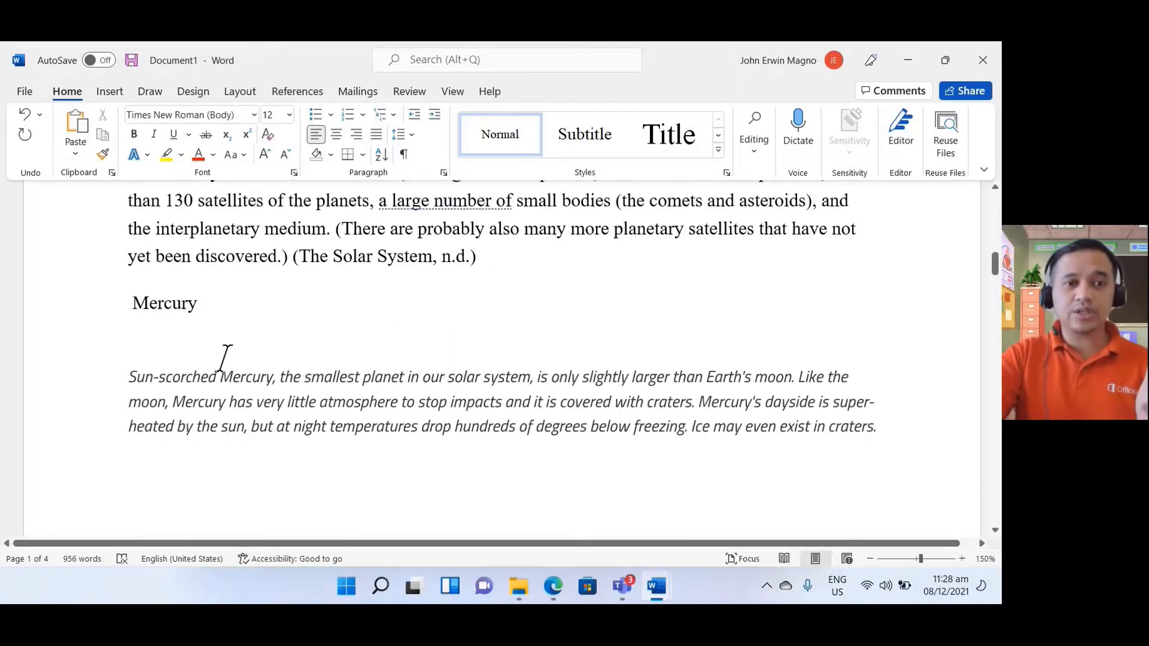
{"action": "scroll", "coordinate": [227, 349], "scroll_direction": "up", "scroll_amount": 1}
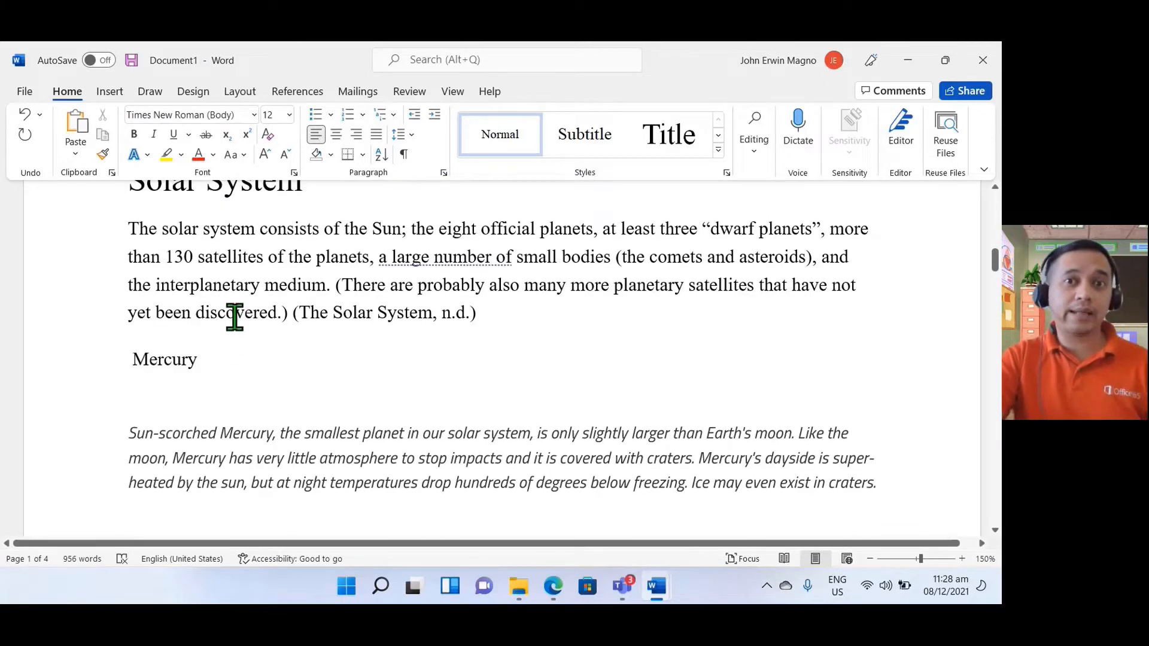
{"action": "scroll", "coordinate": [223, 329], "scroll_direction": "down", "scroll_amount": 10}
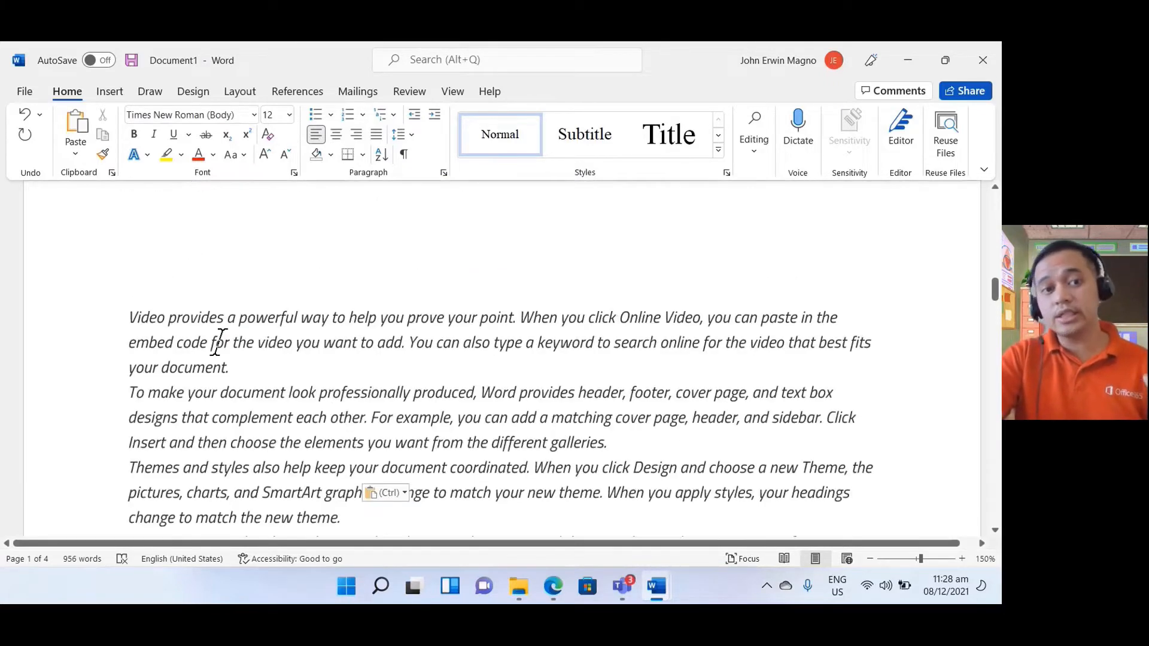
{"action": "scroll", "coordinate": [226, 336], "scroll_direction": "down", "scroll_amount": 15}
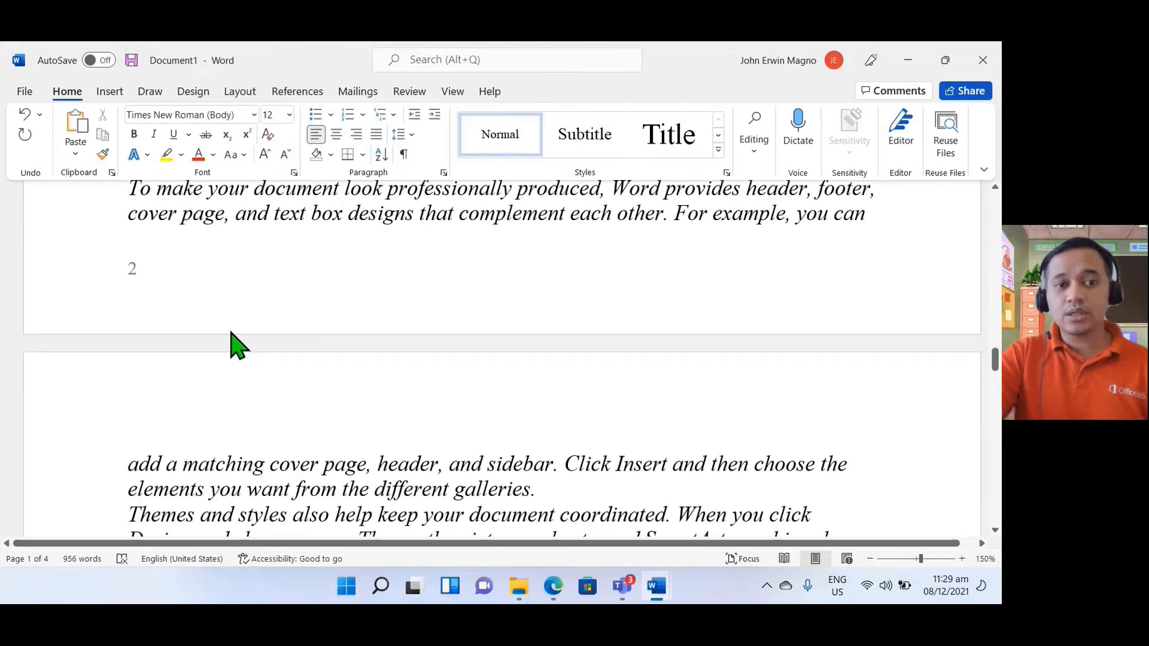
{"action": "scroll", "coordinate": [235, 323], "scroll_direction": "down", "scroll_amount": 5}
{"action": "scroll", "coordinate": [234, 315], "scroll_direction": "up", "scroll_amount": 10}
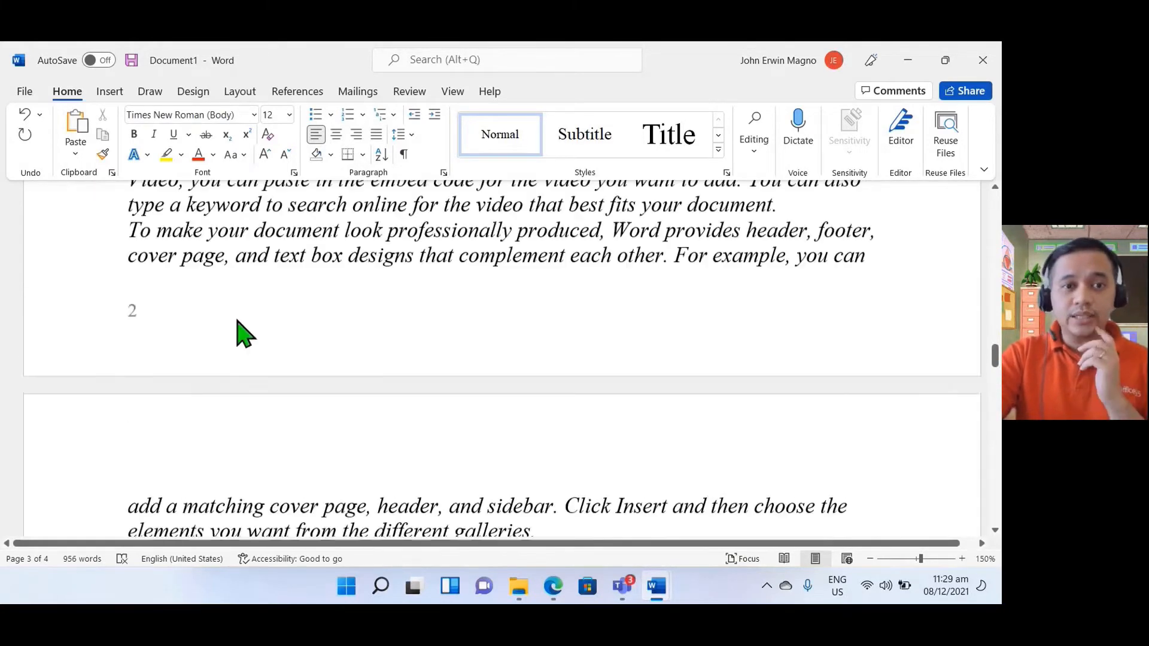
{"action": "scroll", "coordinate": [240, 308], "scroll_direction": "up", "scroll_amount": 2}
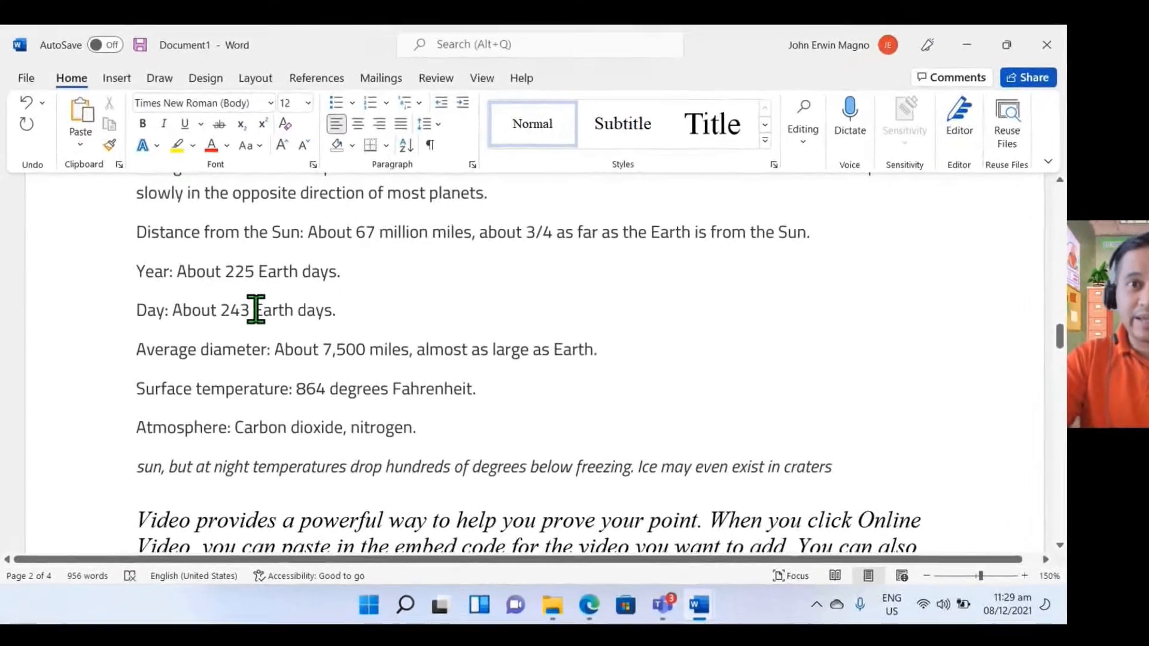
{"action": "scroll", "coordinate": [240, 309], "scroll_direction": "up", "scroll_amount": 1}
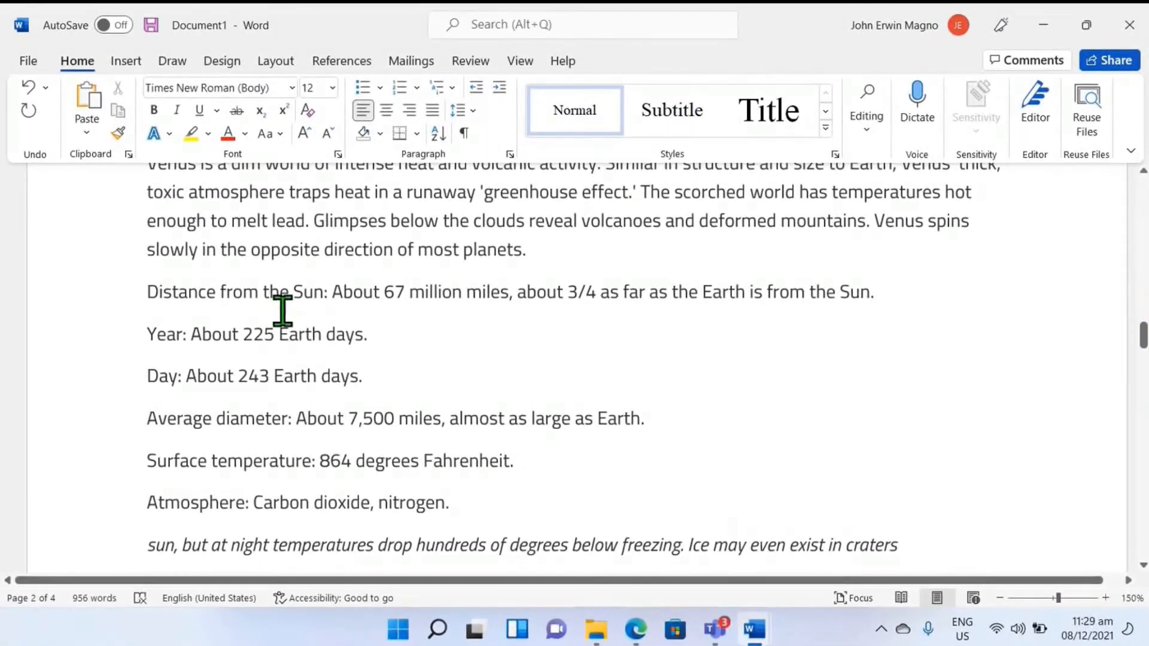
{"action": "scroll", "coordinate": [280, 305], "scroll_direction": "up", "scroll_amount": 9}
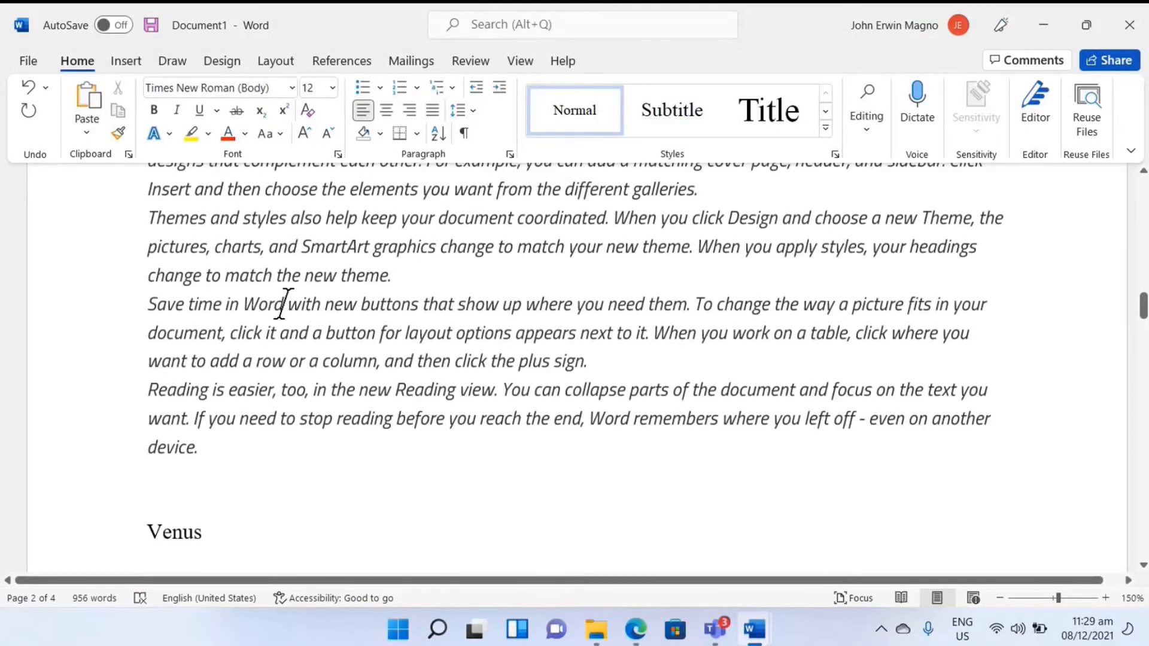
{"action": "scroll", "coordinate": [293, 306], "scroll_direction": "up", "scroll_amount": 10}
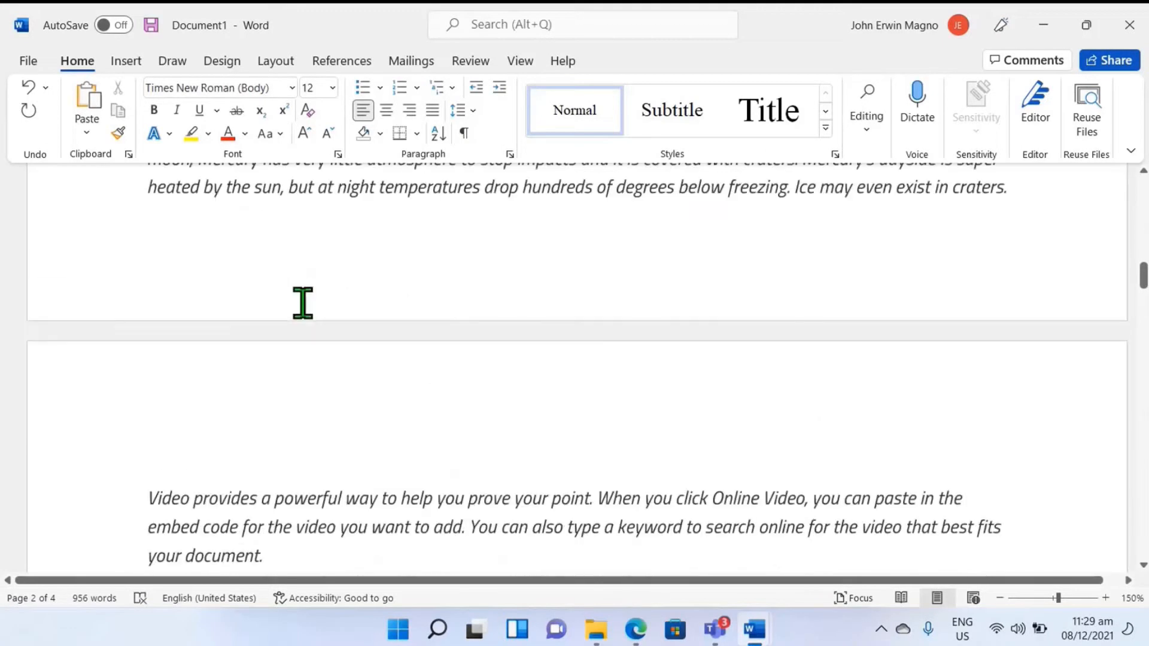
{"action": "scroll", "coordinate": [299, 302], "scroll_direction": "up", "scroll_amount": 3}
Step: Apply the first-level Heading style to the Solar System title
{"action": "left_click", "coordinate": [238, 259]}
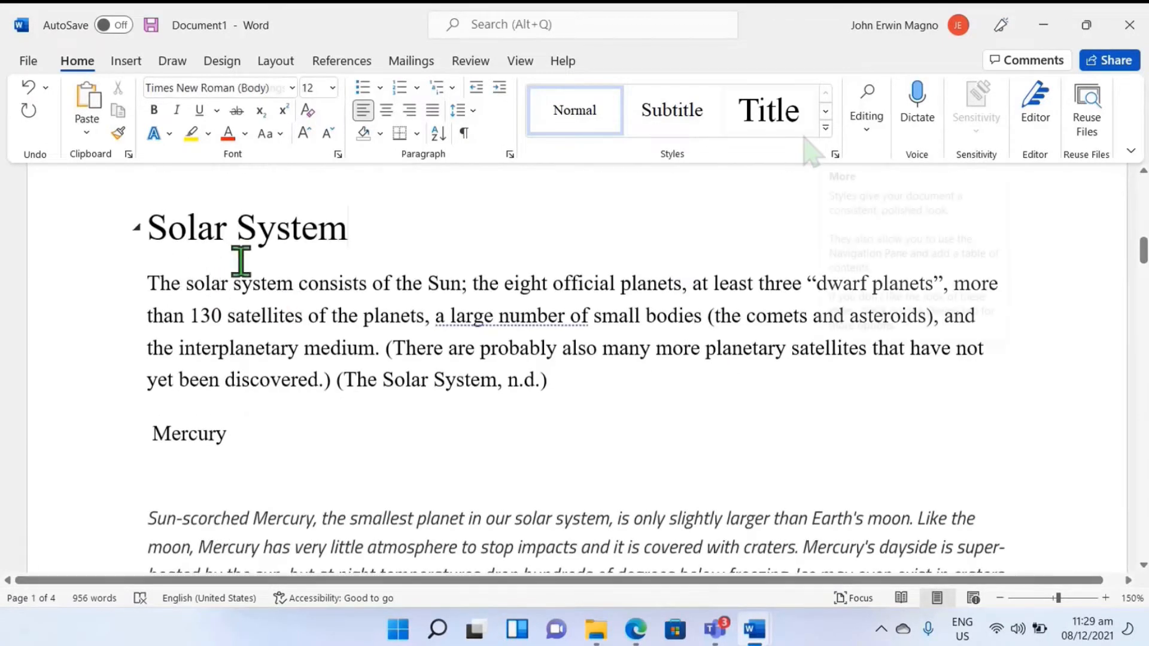
{"action": "left_click", "coordinate": [799, 127]}
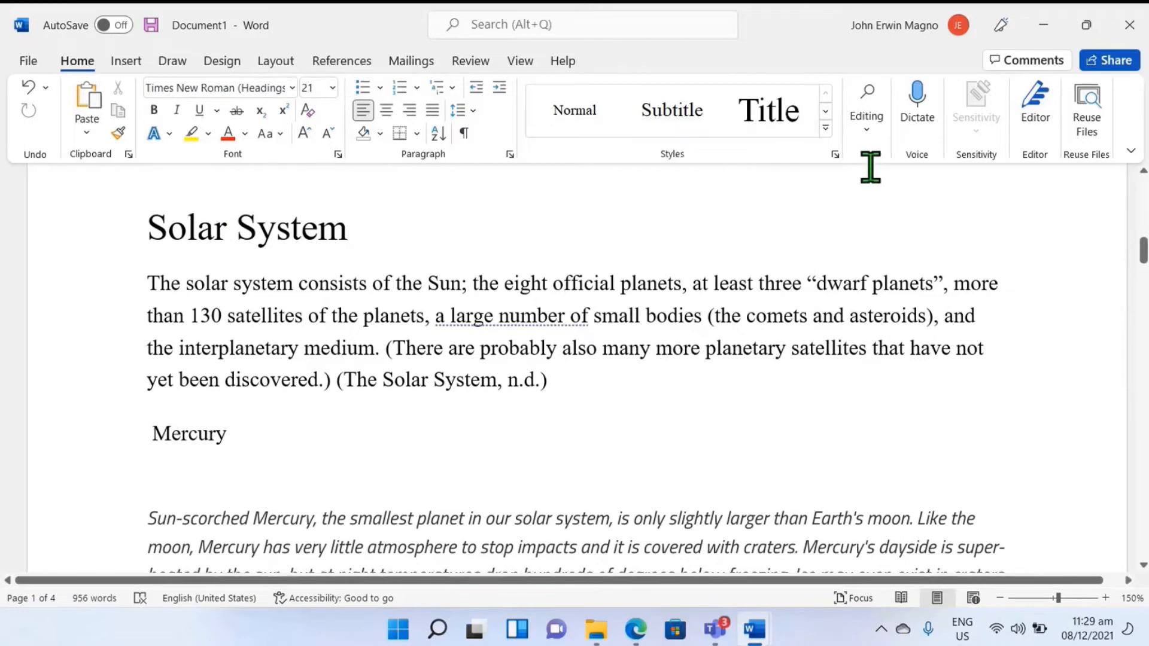
{"action": "left_click", "coordinate": [826, 127]}
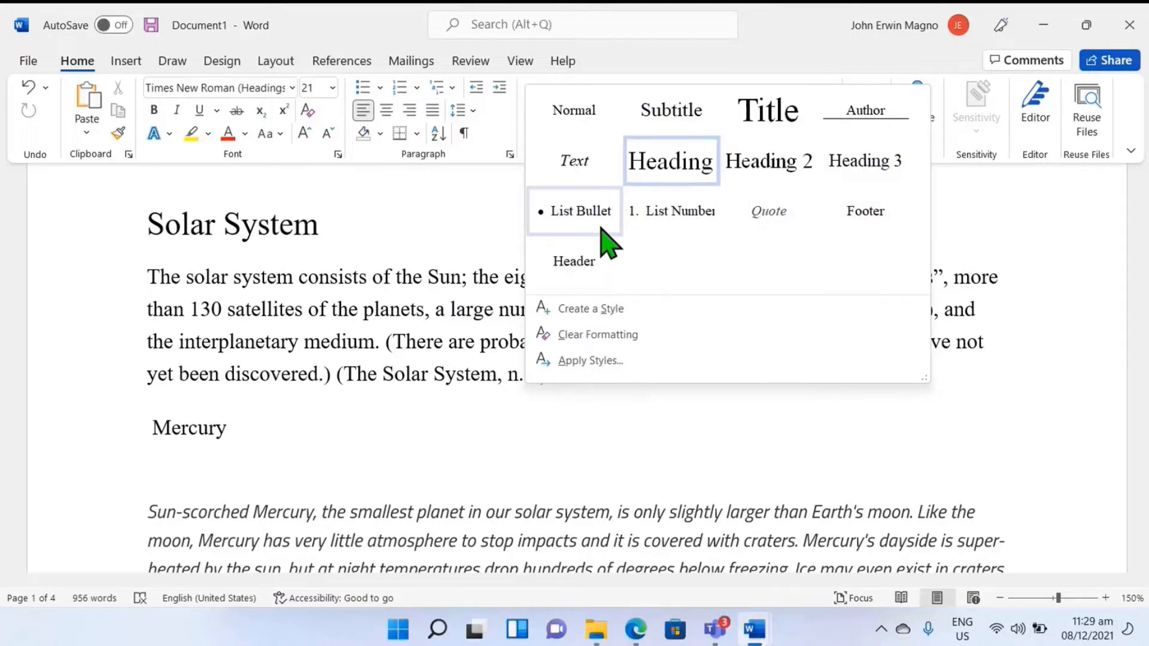
{"action": "left_click", "coordinate": [688, 174]}
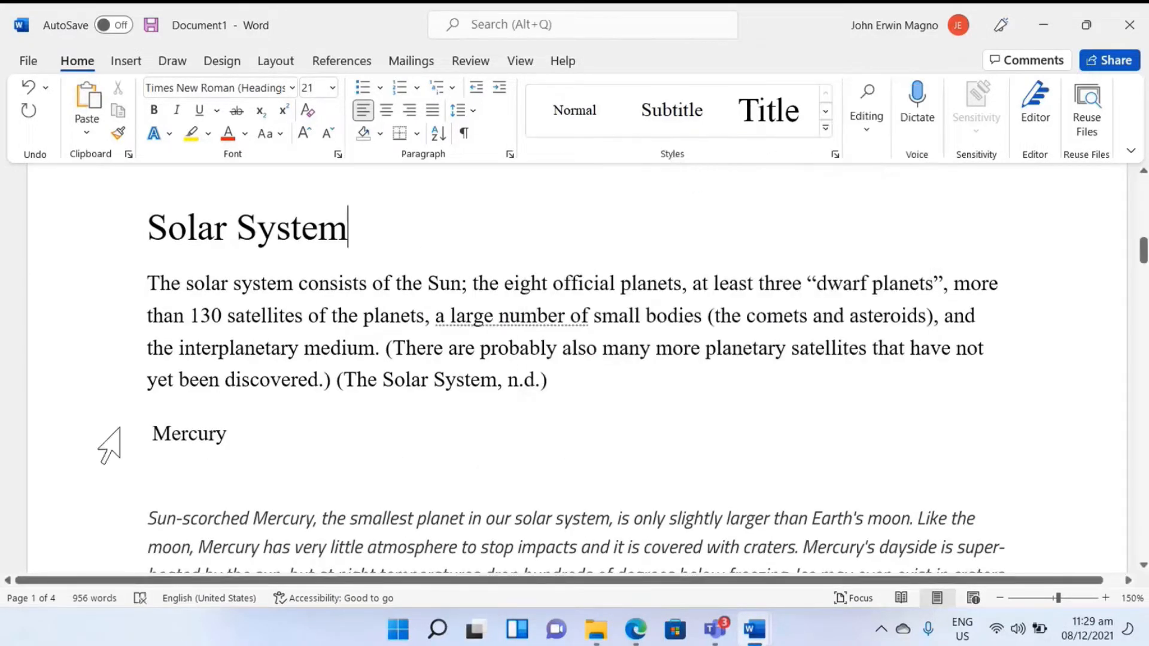
Step: Apply the Heading 2 style to the Mercury and Venus section titles
{"action": "left_click", "coordinate": [217, 432]}
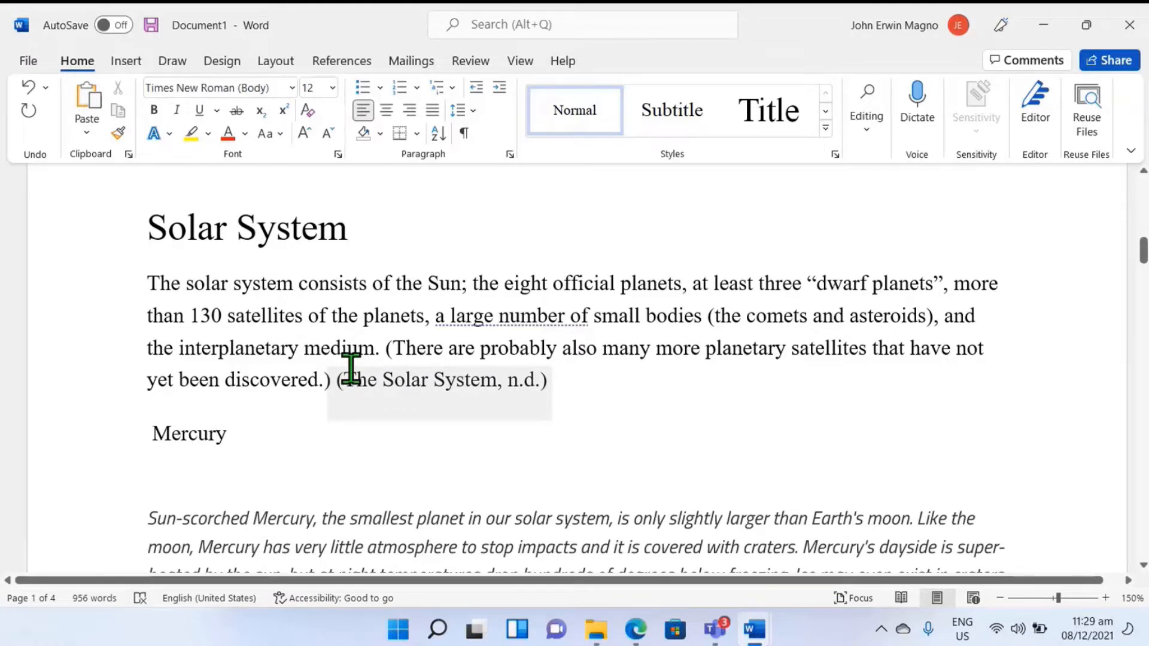
{"action": "left_click", "coordinate": [828, 130]}
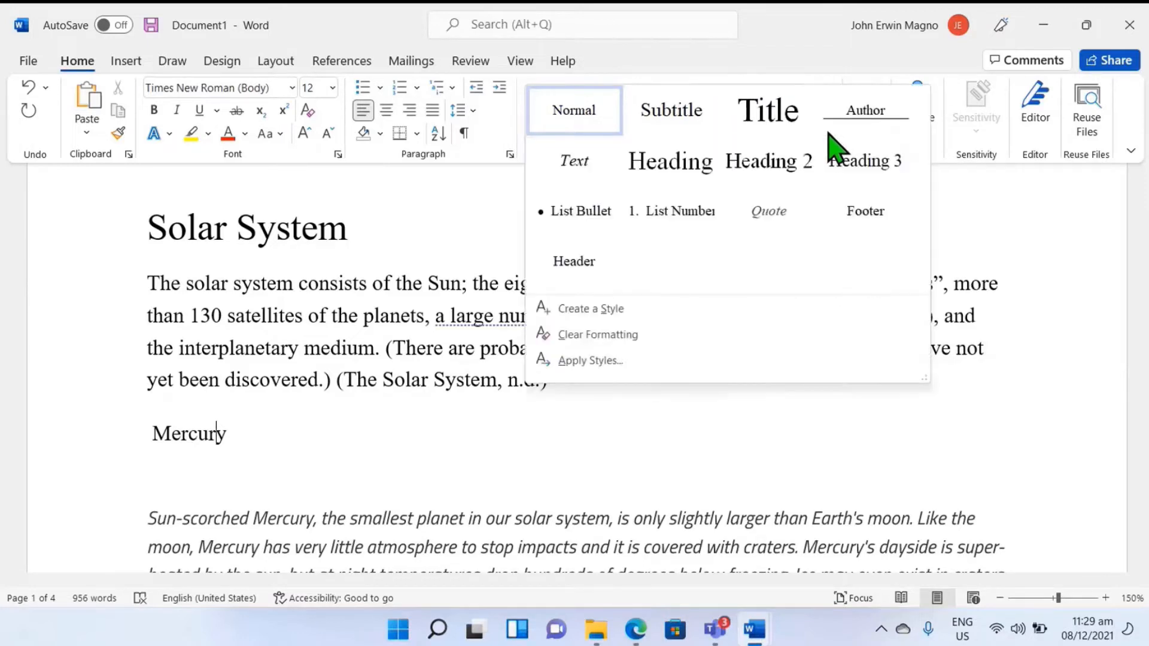
{"action": "left_click", "coordinate": [785, 163]}
{"action": "scroll", "coordinate": [278, 479], "scroll_direction": "down", "scroll_amount": 15}
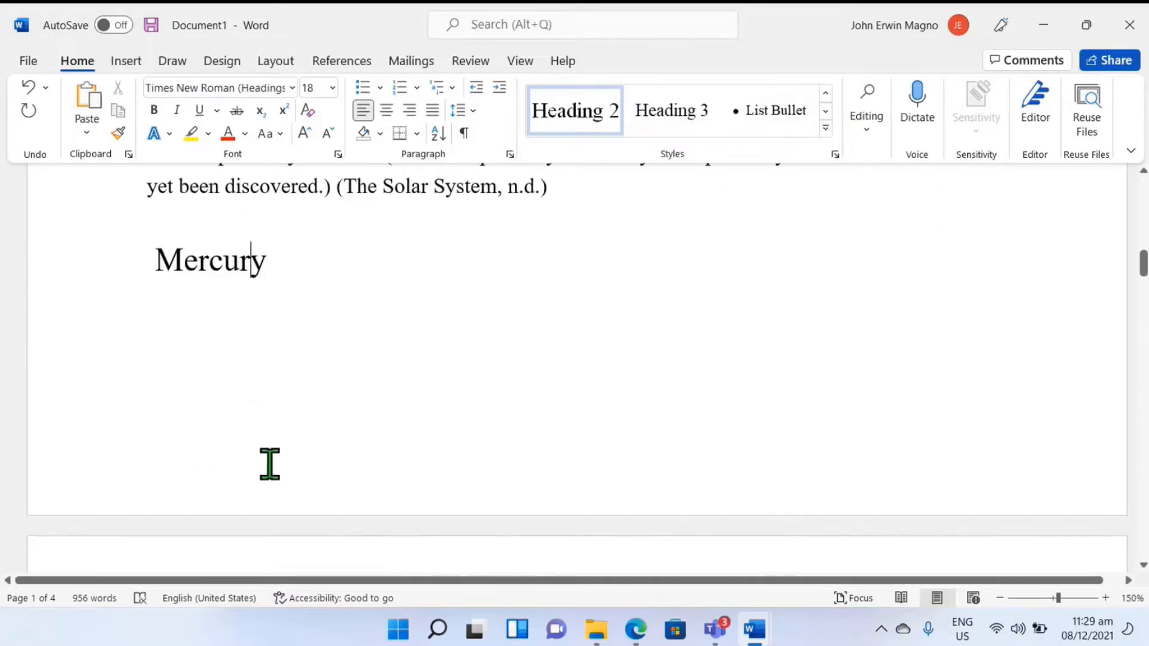
{"action": "scroll", "coordinate": [278, 458], "scroll_direction": "down", "scroll_amount": 3}
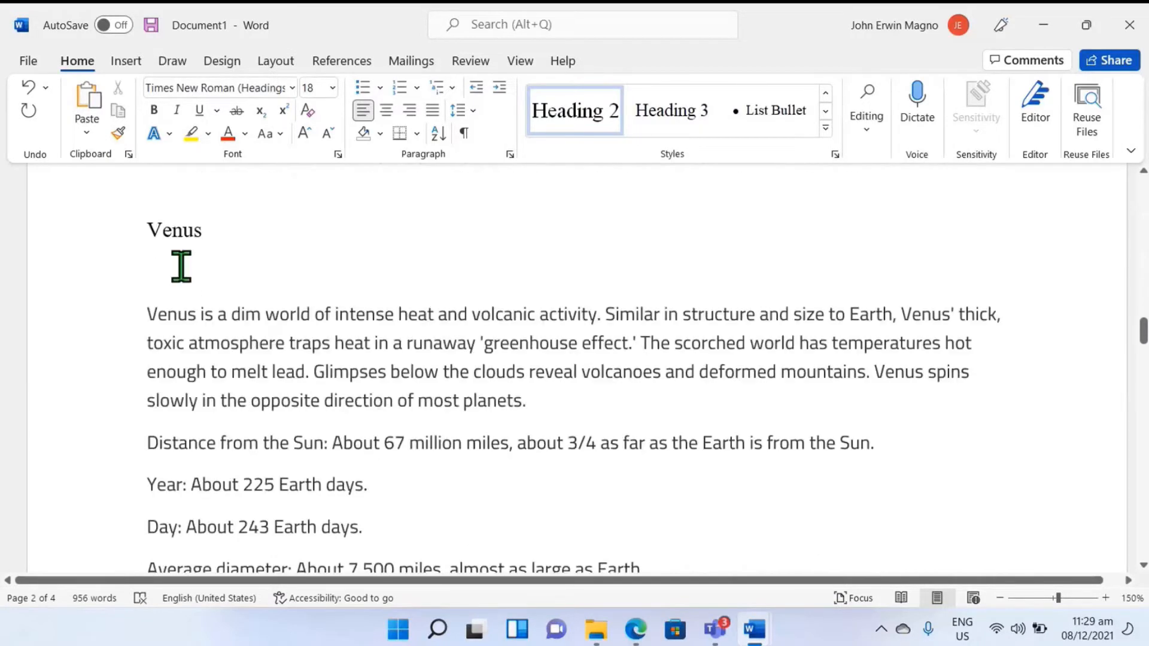
{"action": "left_click", "coordinate": [182, 233]}
{"action": "left_click", "coordinate": [616, 129]}
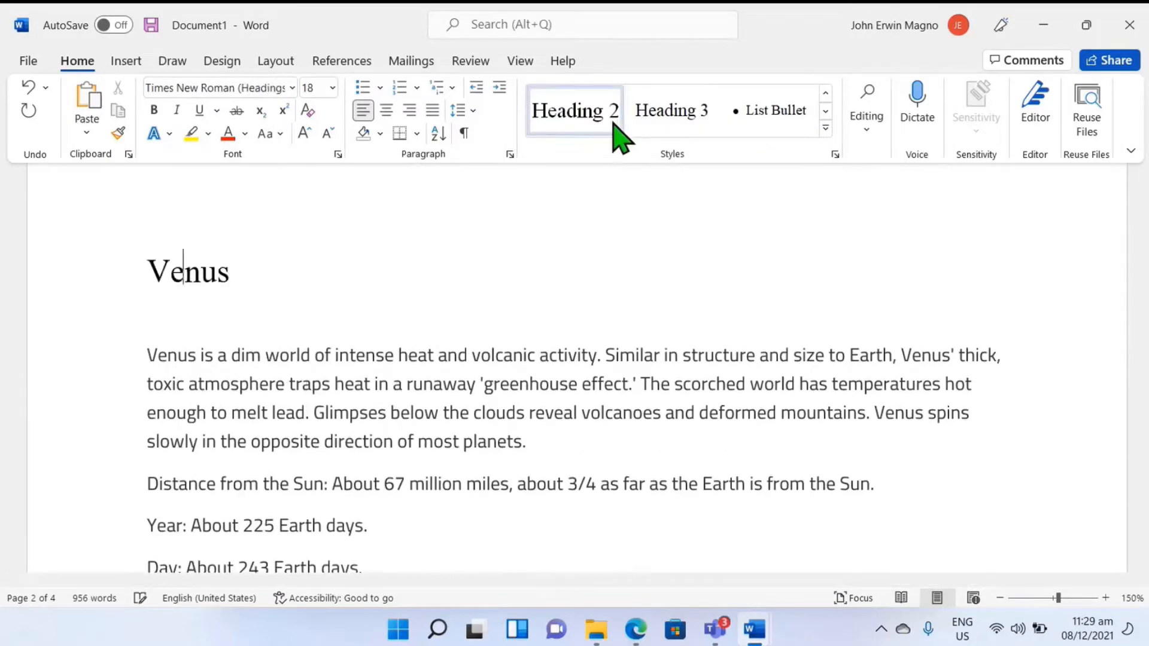
Step: Apply the Heading 2 style to the Mars and Earth section titles
{"action": "scroll", "coordinate": [300, 390], "scroll_direction": "down", "scroll_amount": 10}
{"action": "scroll", "coordinate": [296, 383], "scroll_direction": "down", "scroll_amount": 10}
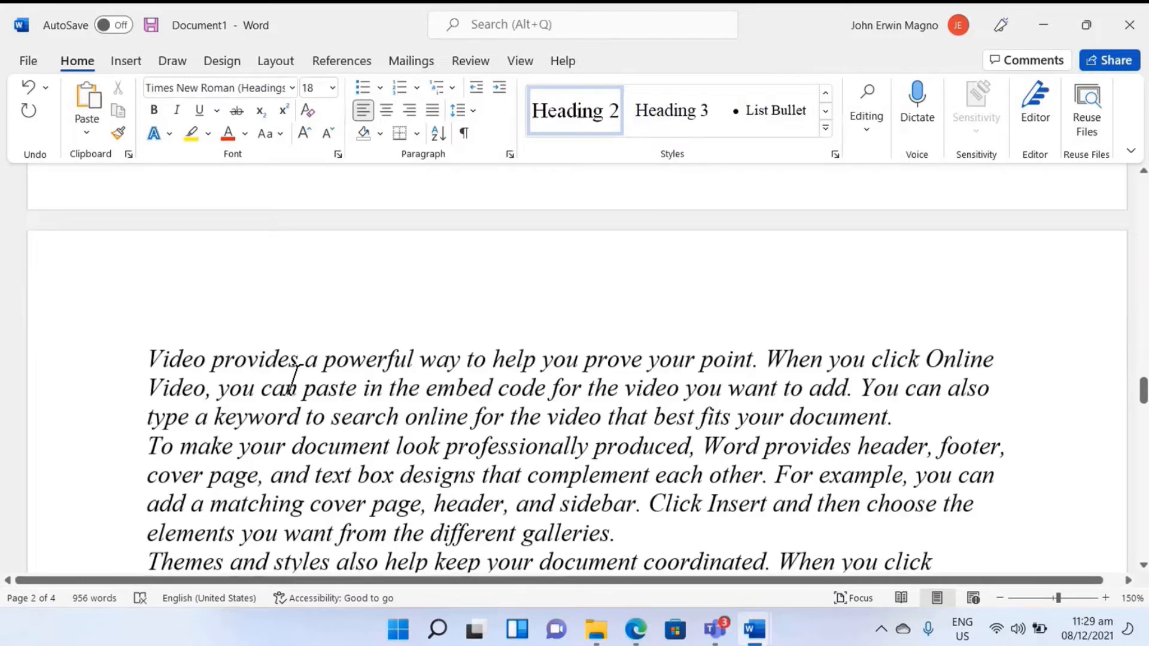
{"action": "left_click", "coordinate": [162, 233]}
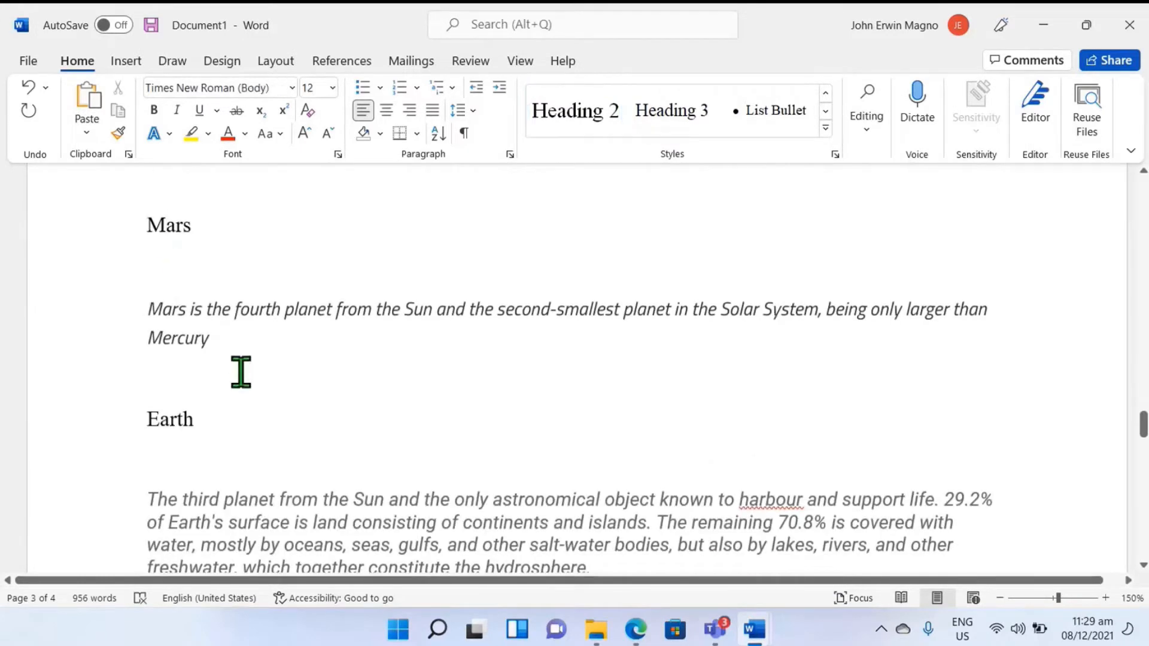
{"action": "left_click", "coordinate": [601, 110]}
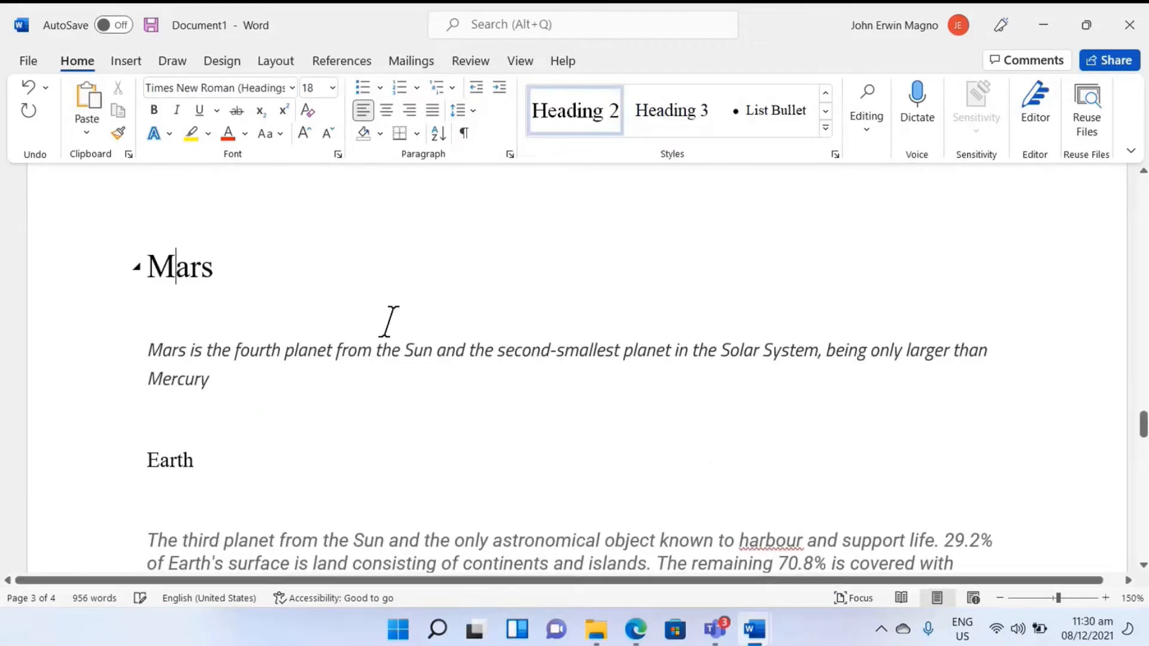
{"action": "left_click", "coordinate": [193, 460]}
{"action": "left_click", "coordinate": [591, 99]}
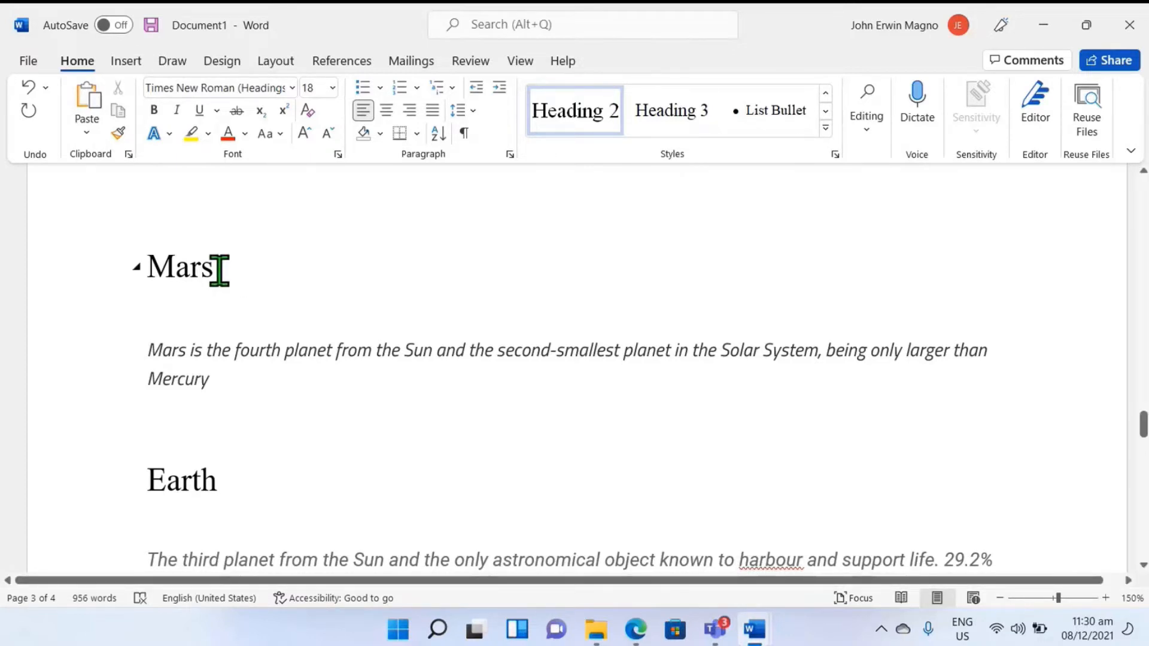
Step: Enlarge the Mars heading to 37 pt and set its font colour to red
{"action": "left_click_drag", "start_coordinate": [219, 271], "coordinate": [166, 257]}
{"action": "left_click_drag", "start_coordinate": [156, 257], "coordinate": [157, 258]}
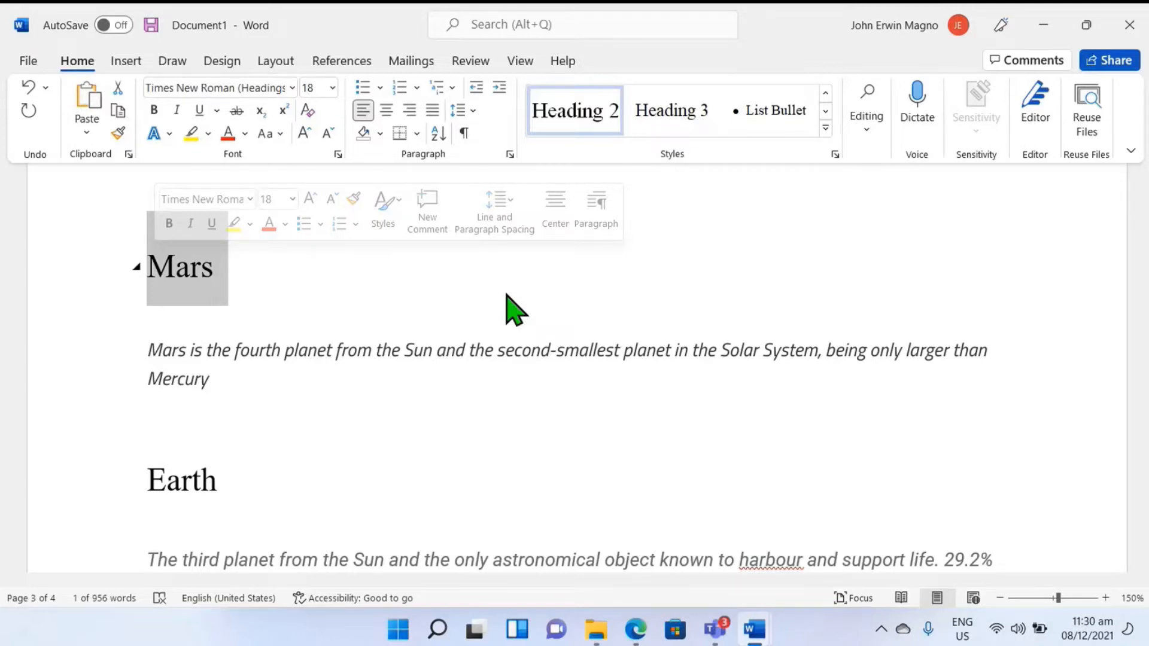
{"action": "key", "text": "ctrl+bracketright"}
{"action": "key", "text": "ctrl+bracketright"}
{"action": "key", "text": "ctrl+bracketright"}
{"action": "key", "text": "ctrl+bracketright"}
{"action": "key", "text": "ctrl+bracketright"}
{"action": "key", "text": "ctrl+bracketright"}
{"action": "key", "text": "ctrl+bracketright"}
{"action": "key", "text": "ctrl+bracketright"}
{"action": "key", "text": "ctrl+bracketright"}
{"action": "key", "text": "ctrl+bracketright"}
{"action": "key", "text": "ctrl+bracketright"}
{"action": "key", "text": "ctrl+bracketright"}
{"action": "key", "text": "ctrl+bracketright"}
{"action": "key", "text": "ctrl+bracketright"}
{"action": "key", "text": "ctrl+bracketright"}
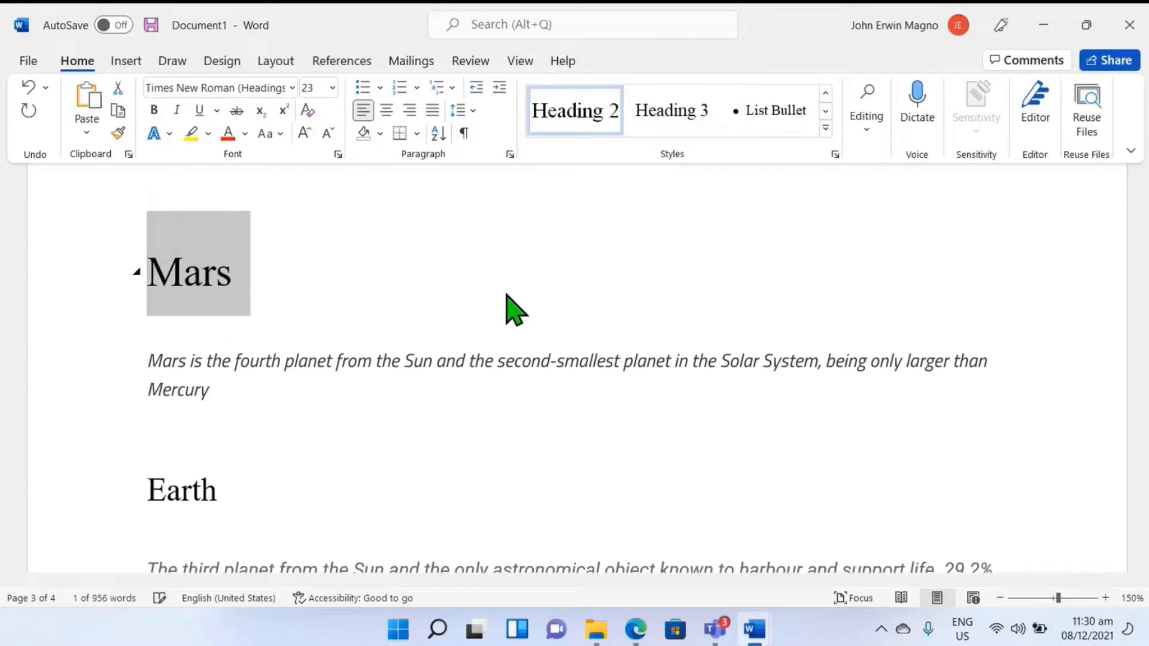
{"action": "key", "text": "ctrl+bracketright"}
{"action": "key", "text": "ctrl+bracketright"}
{"action": "key", "text": "ctrl+bracketright"}
{"action": "key", "text": "ctrl+bracketright"}
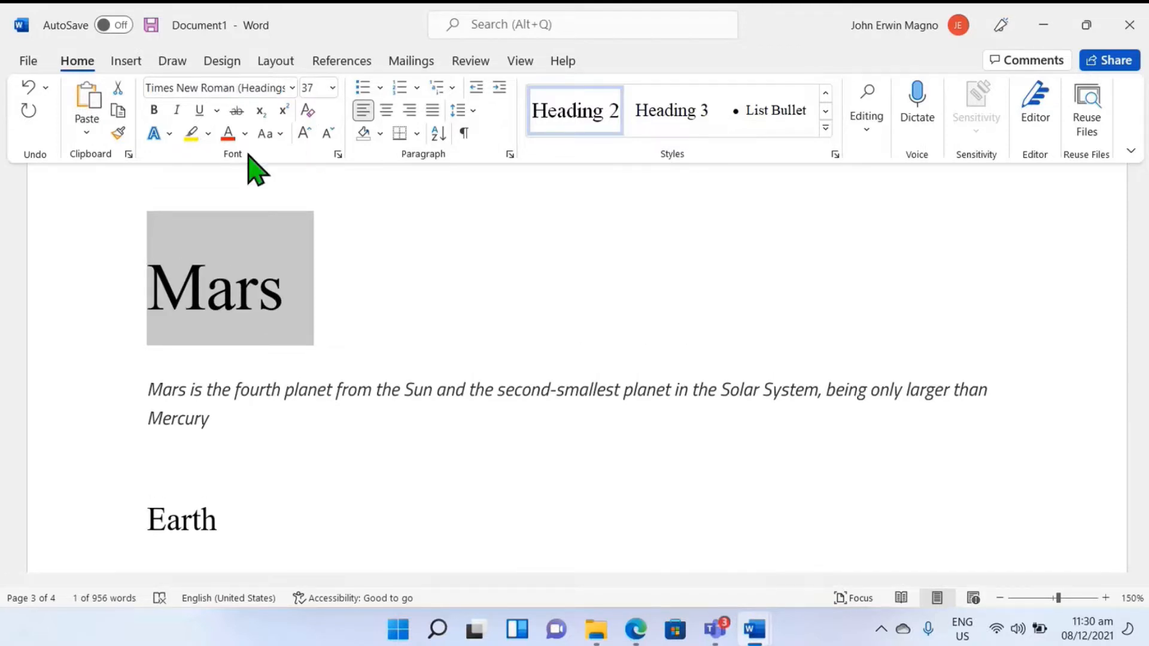
{"action": "left_click", "coordinate": [231, 134]}
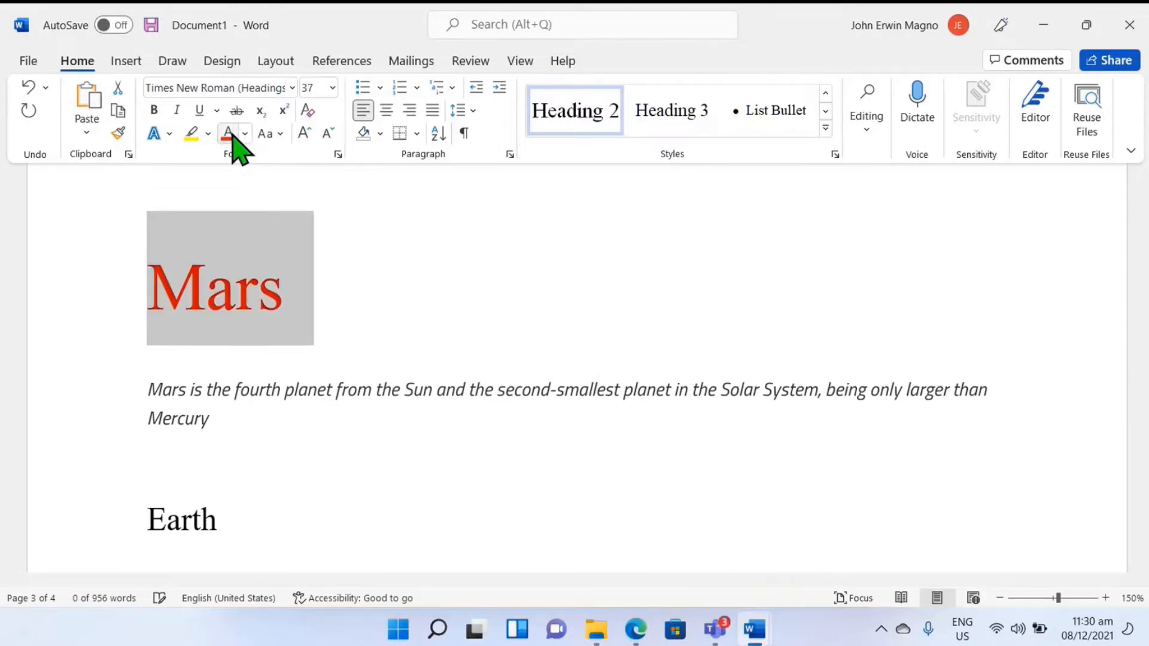
Step: Change the font of the selected Mars heading to Aharoni
{"action": "left_click", "coordinate": [292, 88]}
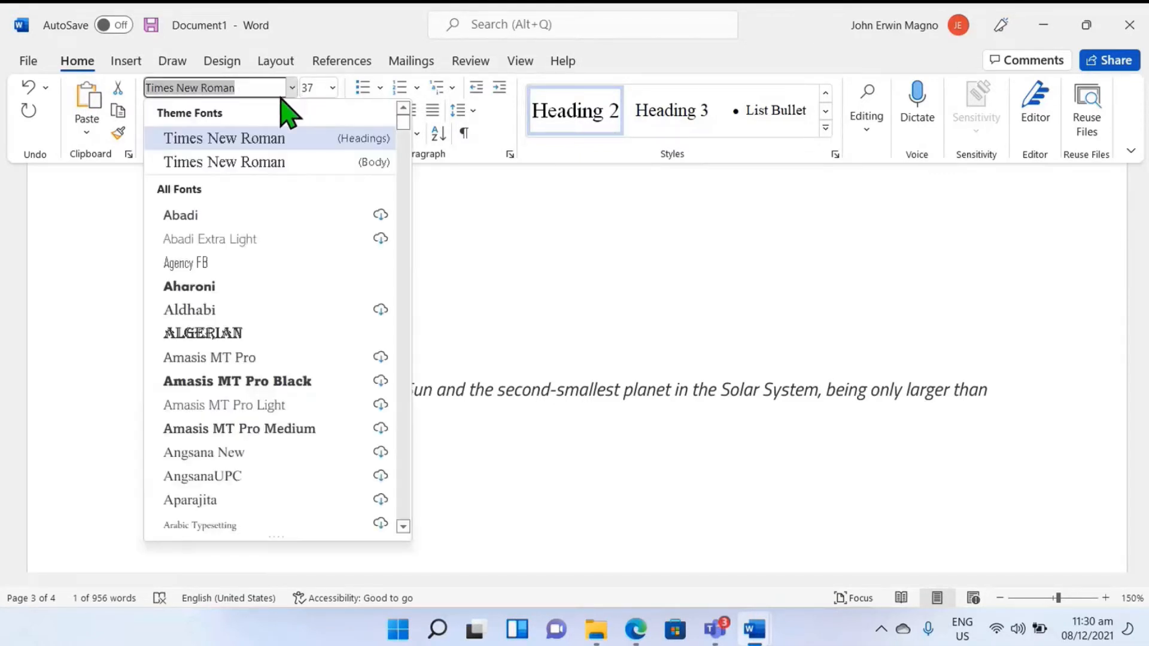
{"action": "left_click", "coordinate": [188, 286]}
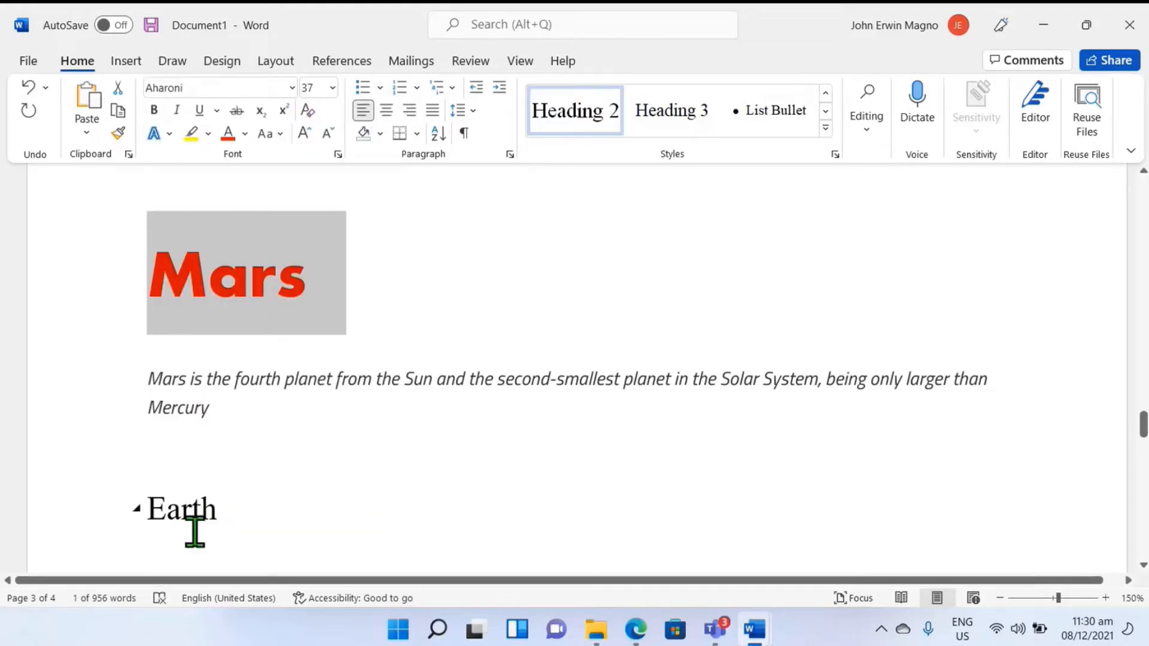
{"action": "scroll", "coordinate": [303, 405], "scroll_direction": "up", "scroll_amount": 10}
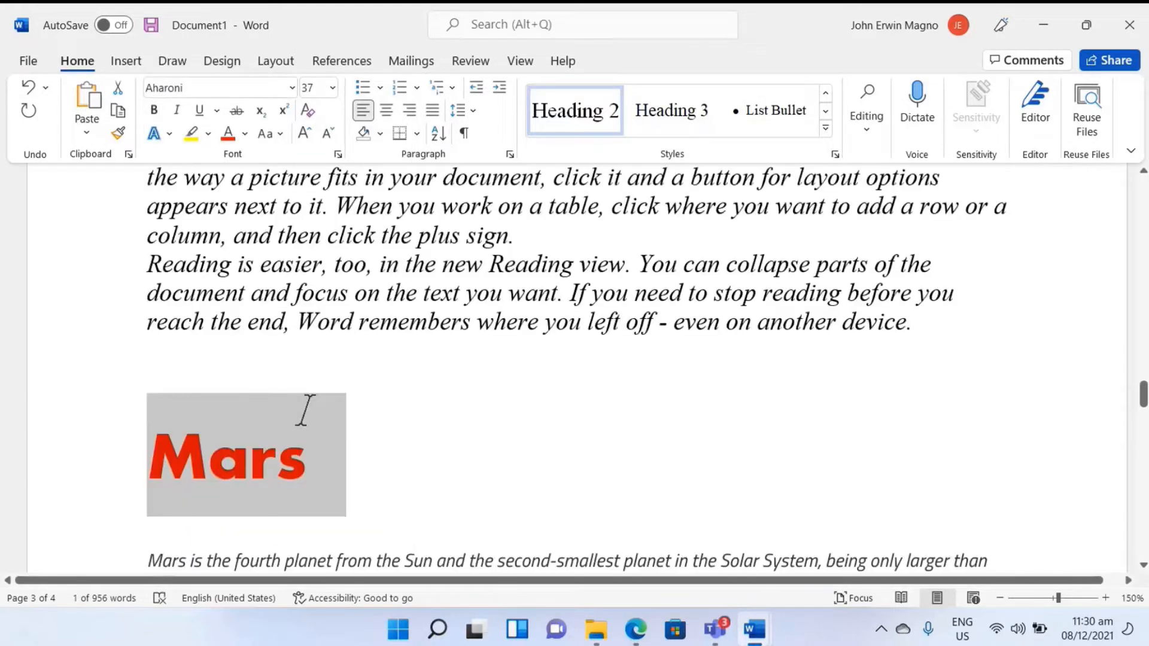
{"action": "scroll", "coordinate": [320, 396], "scroll_direction": "up", "scroll_amount": 3}
{"action": "scroll", "coordinate": [336, 392], "scroll_direction": "up", "scroll_amount": 2}
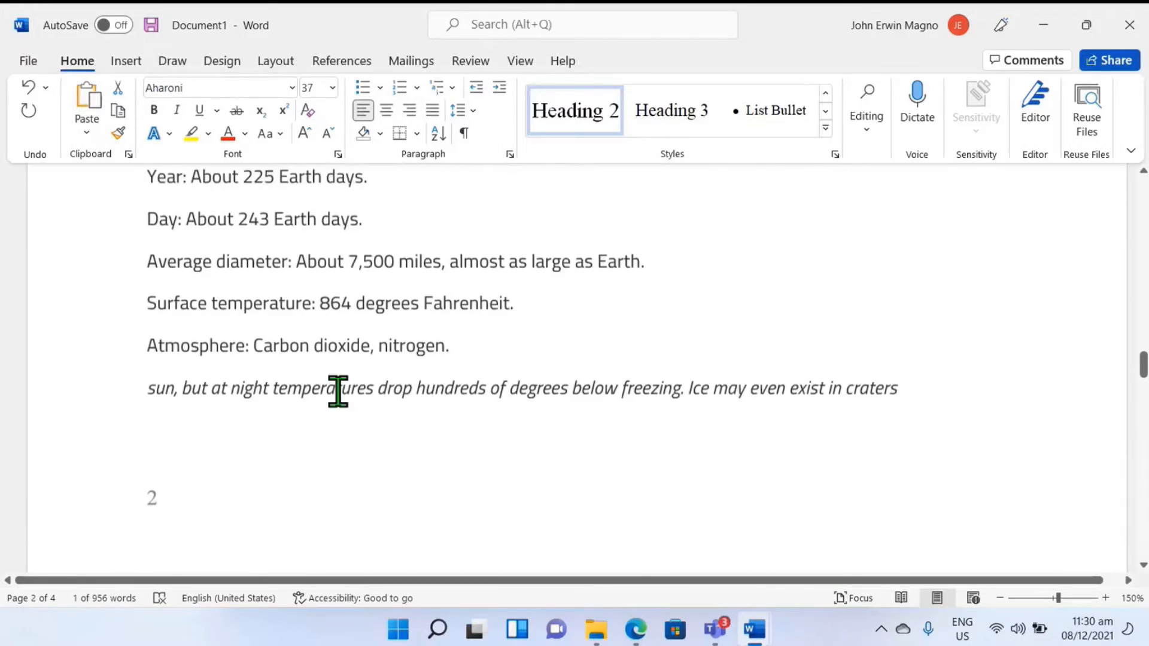
{"action": "scroll", "coordinate": [336, 390], "scroll_direction": "down", "scroll_amount": 12}
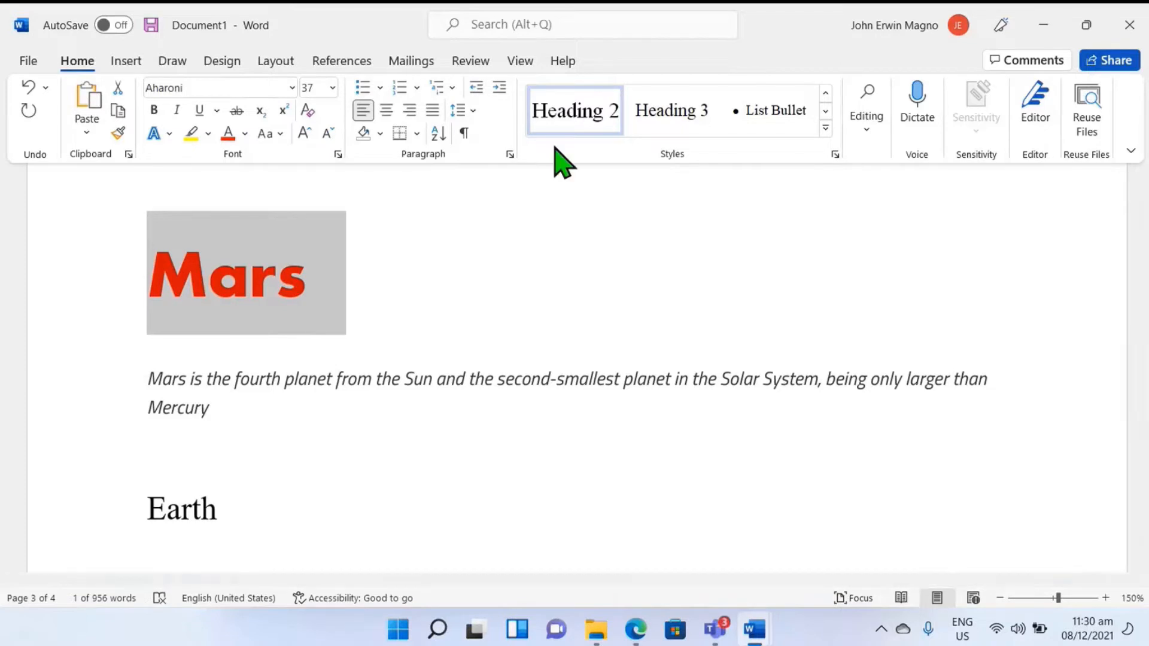
Step: Update the Heading 2 style to match the selected Mars heading so all planet headings share its formatting
{"action": "right_click", "coordinate": [577, 116]}
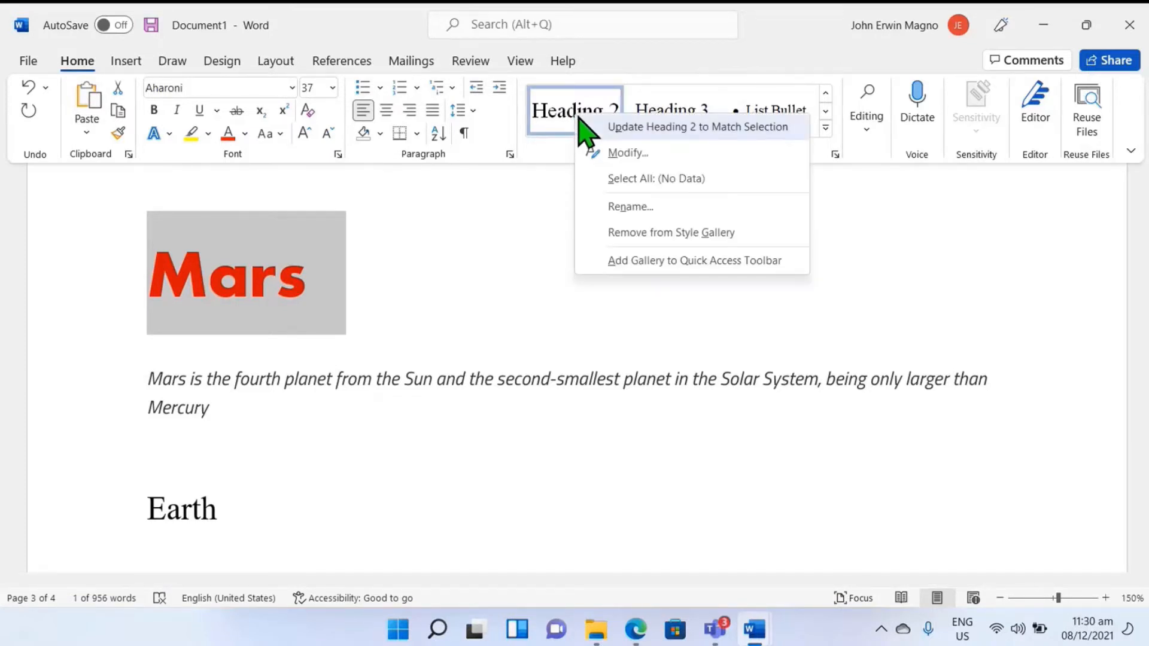
{"action": "left_click", "coordinate": [643, 134]}
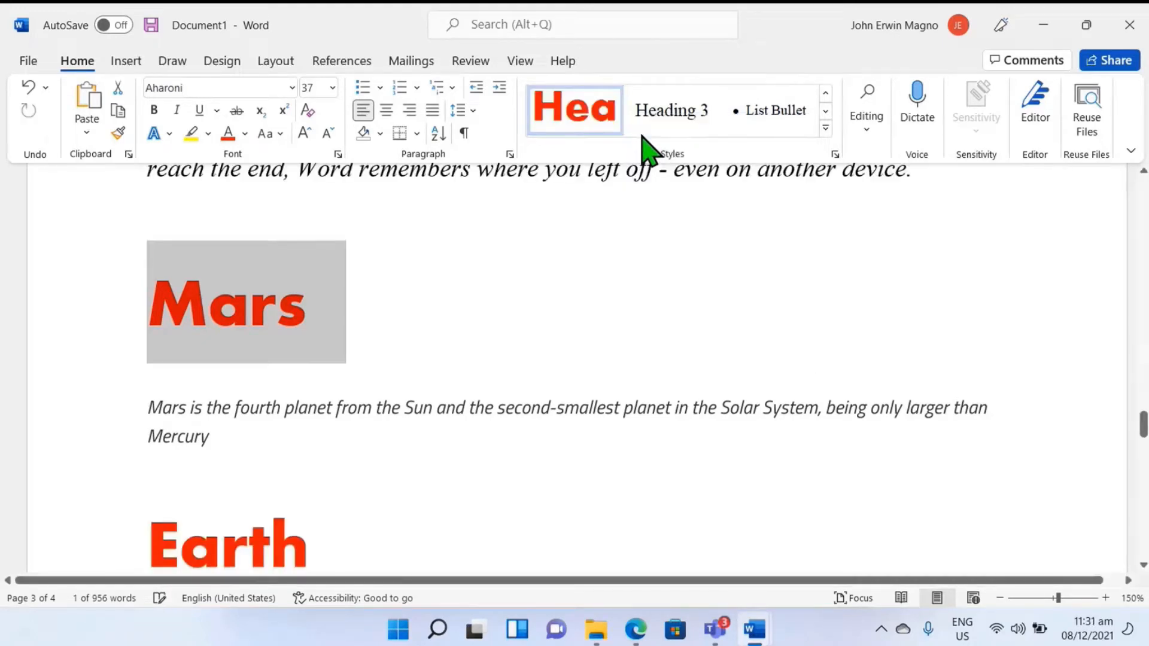
{"action": "scroll", "coordinate": [359, 407], "scroll_direction": "down", "scroll_amount": 3}
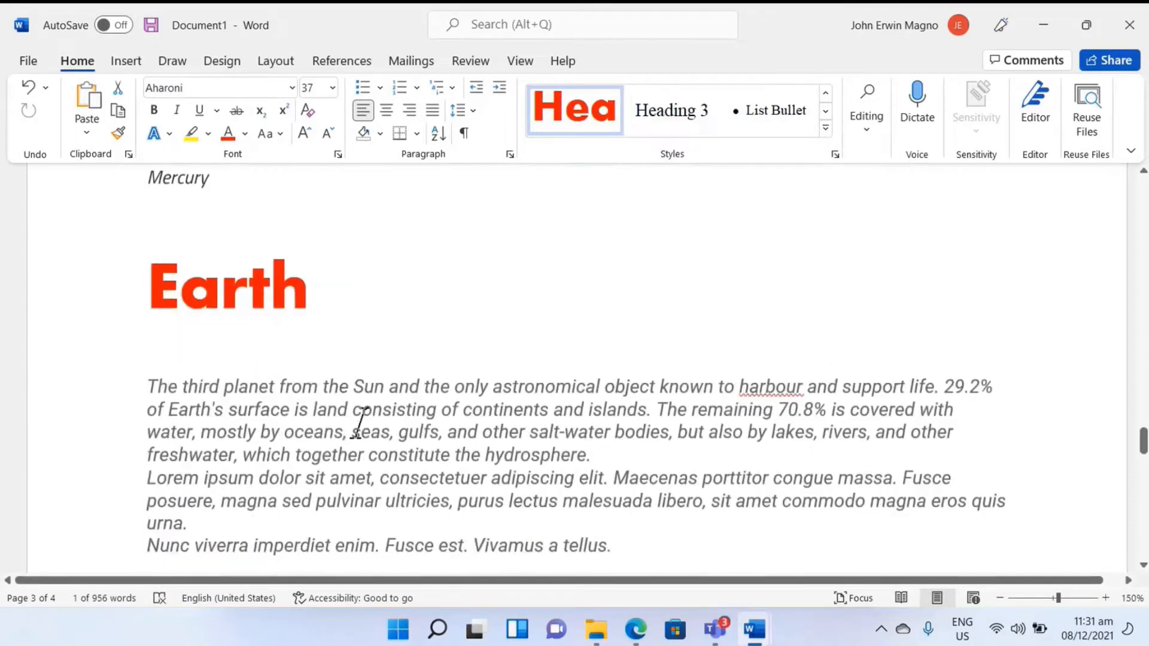
{"action": "scroll", "coordinate": [361, 418], "scroll_direction": "up", "scroll_amount": 3}
{"action": "scroll", "coordinate": [362, 417], "scroll_direction": "up", "scroll_amount": 5}
{"action": "scroll", "coordinate": [317, 400], "scroll_direction": "up", "scroll_amount": 15}
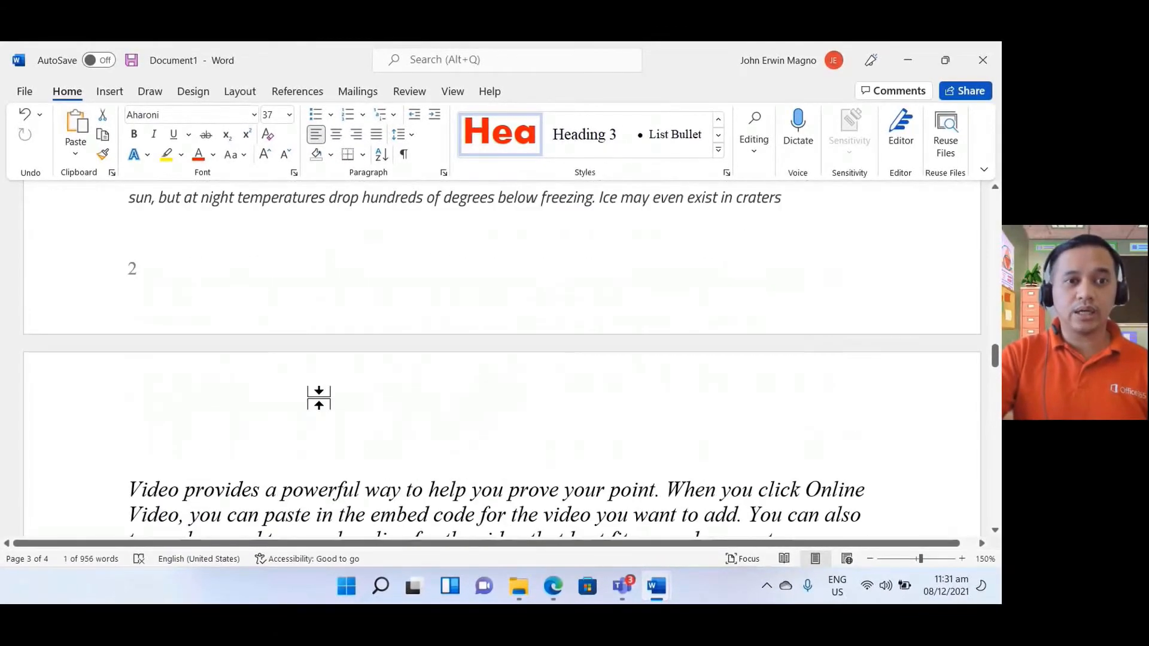
{"action": "scroll", "coordinate": [329, 386], "scroll_direction": "up", "scroll_amount": 15}
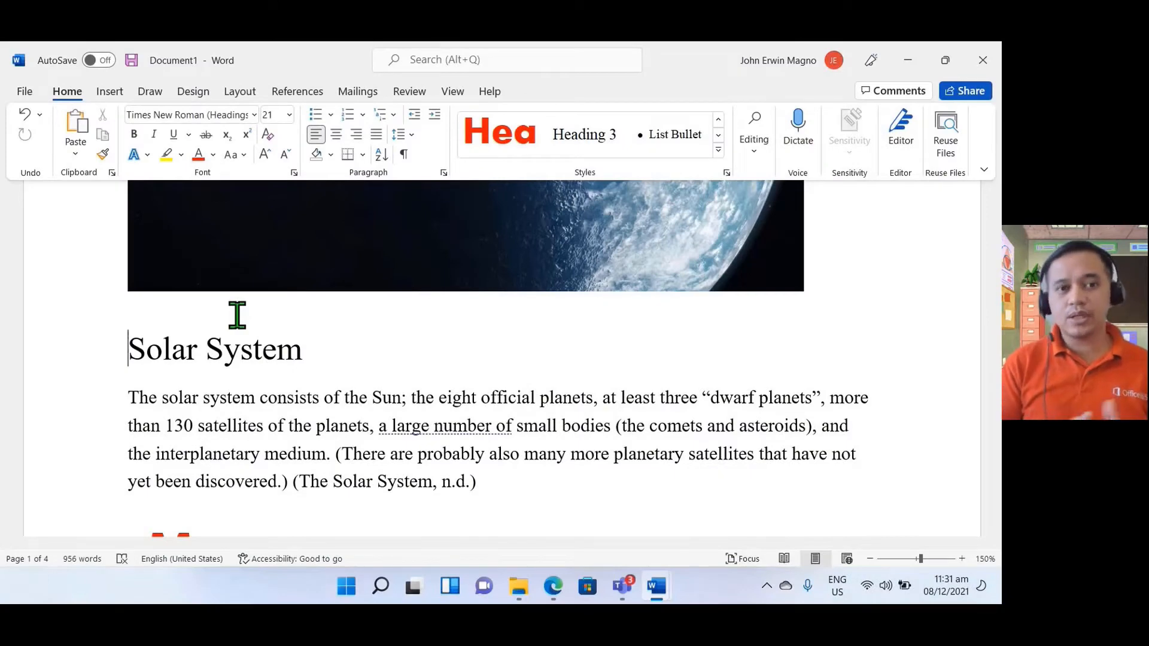
{"action": "scroll", "coordinate": [239, 324], "scroll_direction": "up", "scroll_amount": 5}
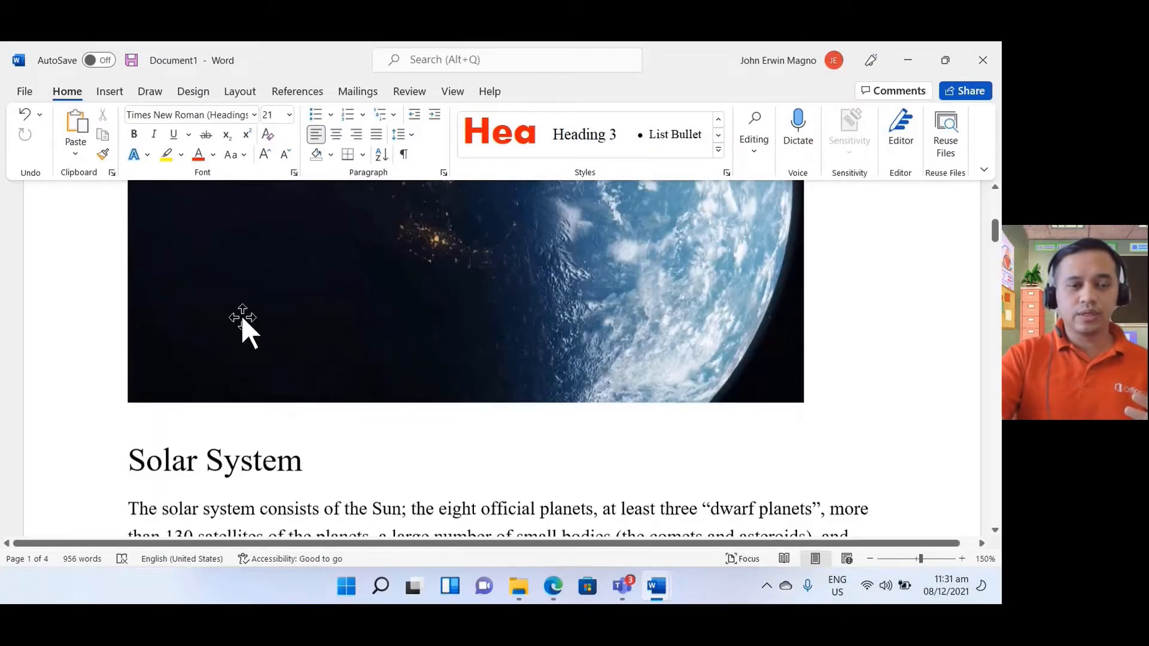
{"action": "scroll", "coordinate": [233, 328], "scroll_direction": "down", "scroll_amount": 5}
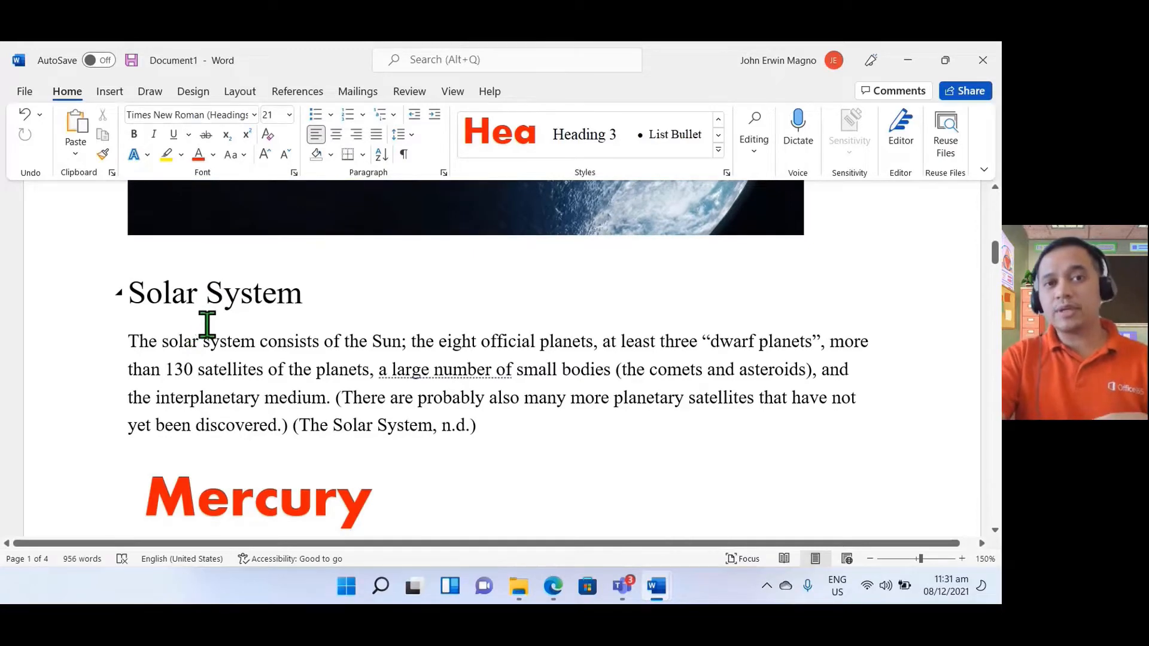
{"action": "scroll", "coordinate": [212, 326], "scroll_direction": "up", "scroll_amount": 5}
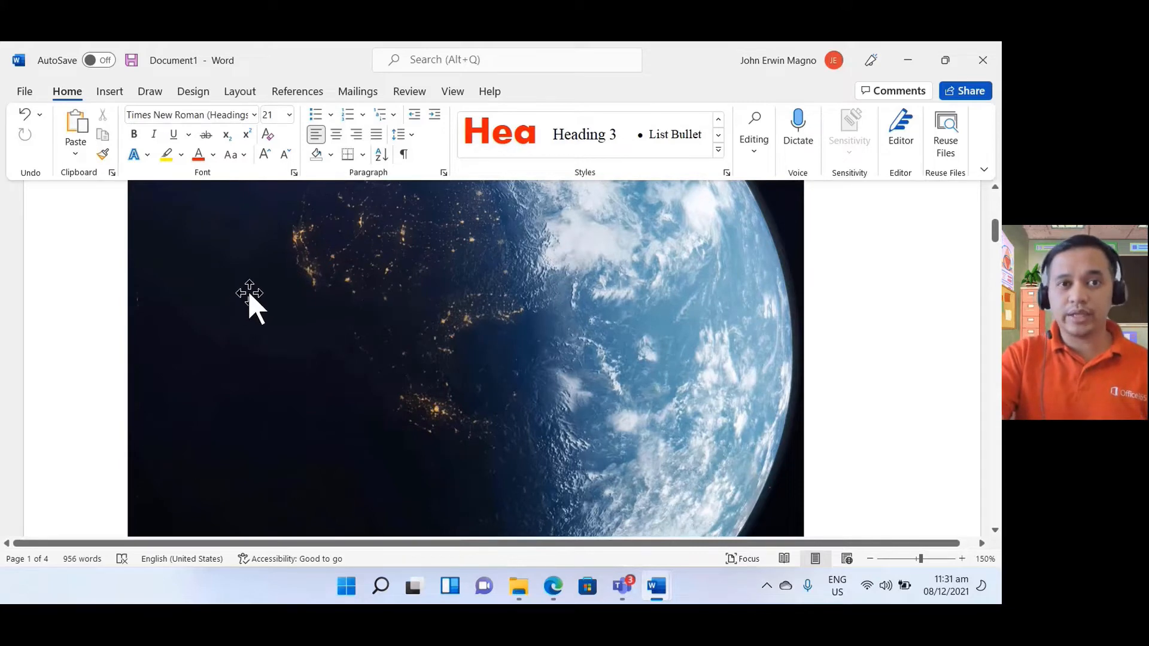
{"action": "scroll", "coordinate": [248, 294], "scroll_direction": "down", "scroll_amount": 3}
{"action": "scroll", "coordinate": [249, 293], "scroll_direction": "down", "scroll_amount": 3}
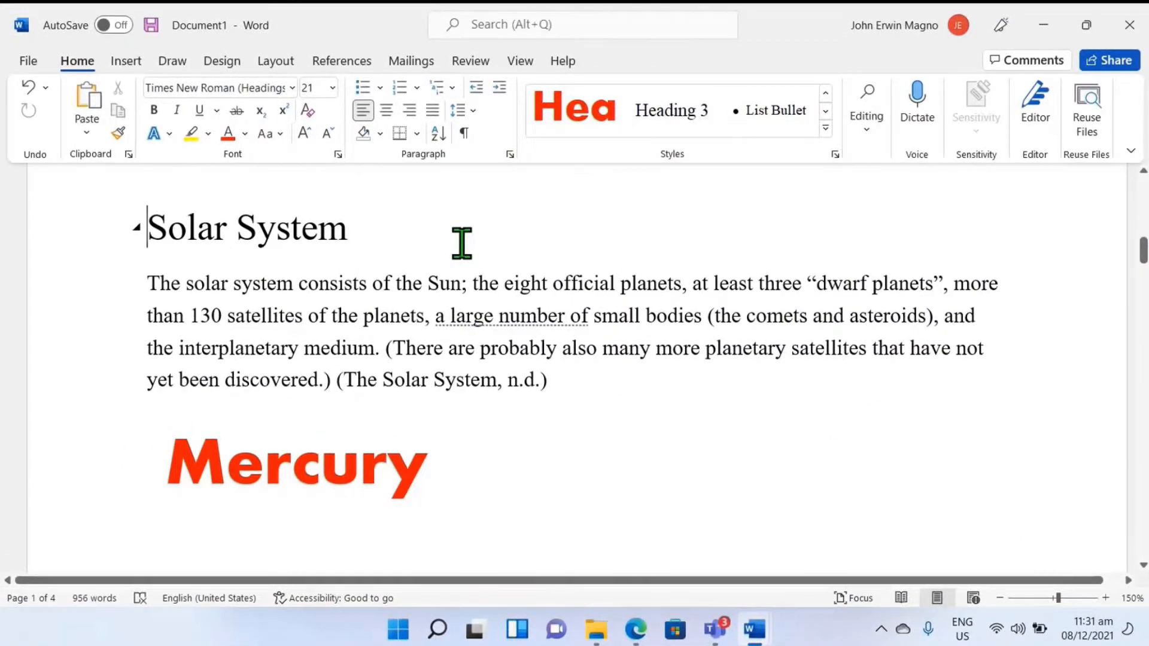
{"action": "key", "text": "Return"}
{"action": "key", "text": "Return"}
{"action": "key", "text": "Return"}
{"action": "key", "text": "Return"}
{"action": "key", "text": "Return"}
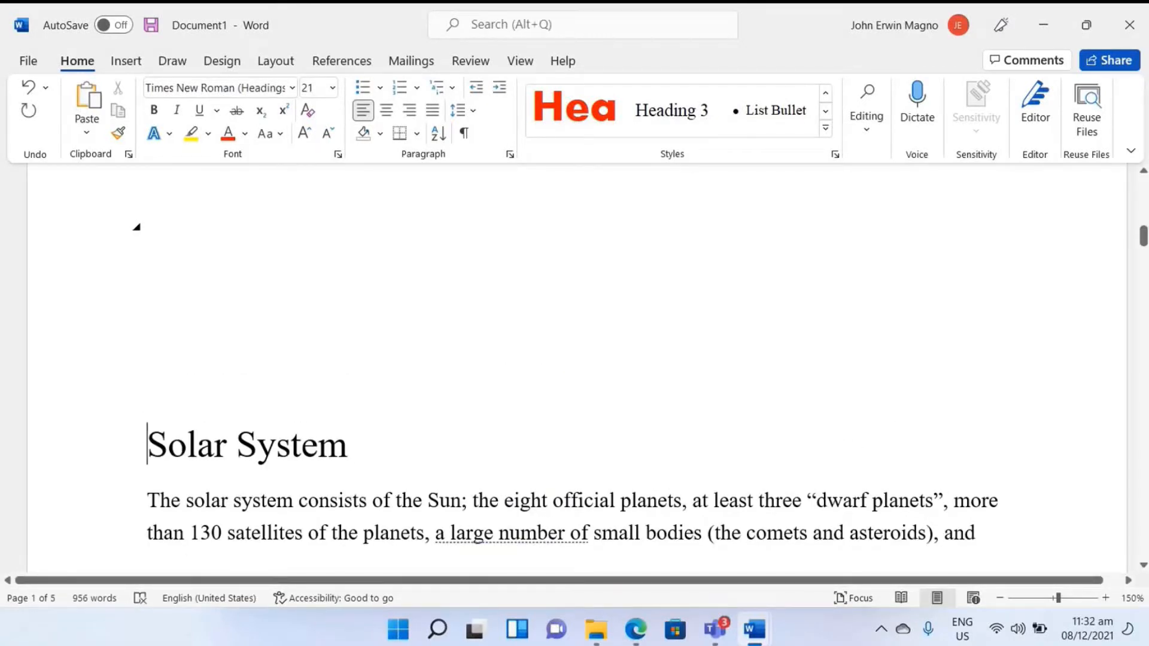
{"action": "key", "text": "BackSpace"}
{"action": "key", "text": "BackSpace"}
{"action": "key", "text": "BackSpace"}
{"action": "key", "text": "BackSpace"}
{"action": "key", "text": "BackSpace"}
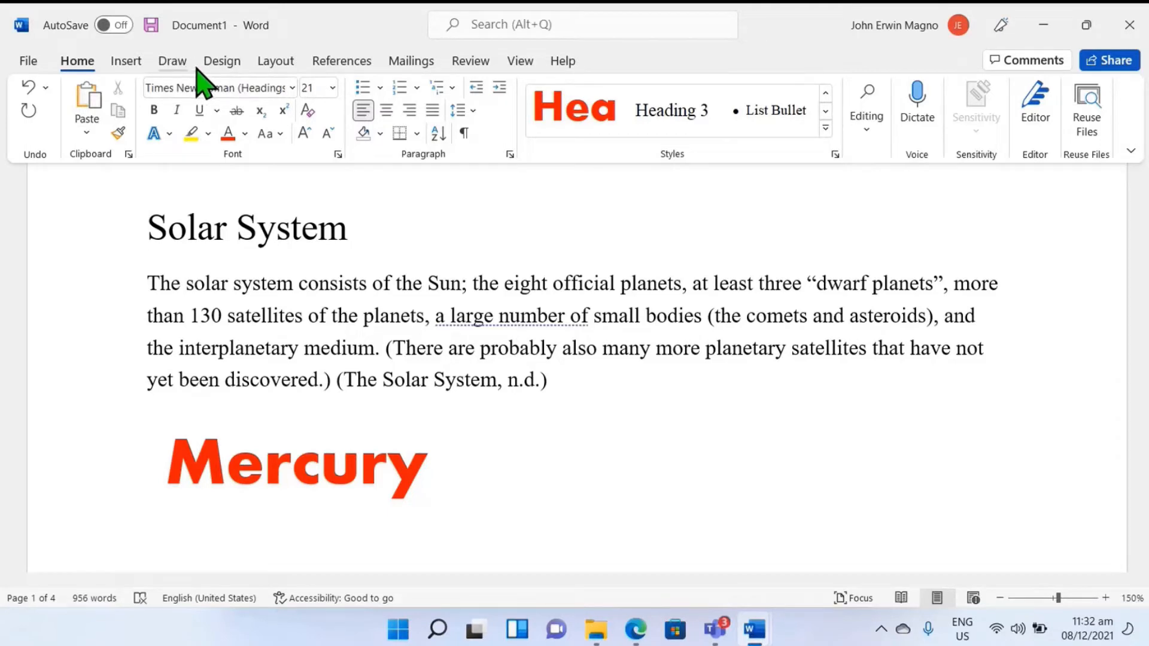
Step: Insert a page break directly before the Solar System title so it starts on a new page
{"action": "left_click", "coordinate": [222, 62]}
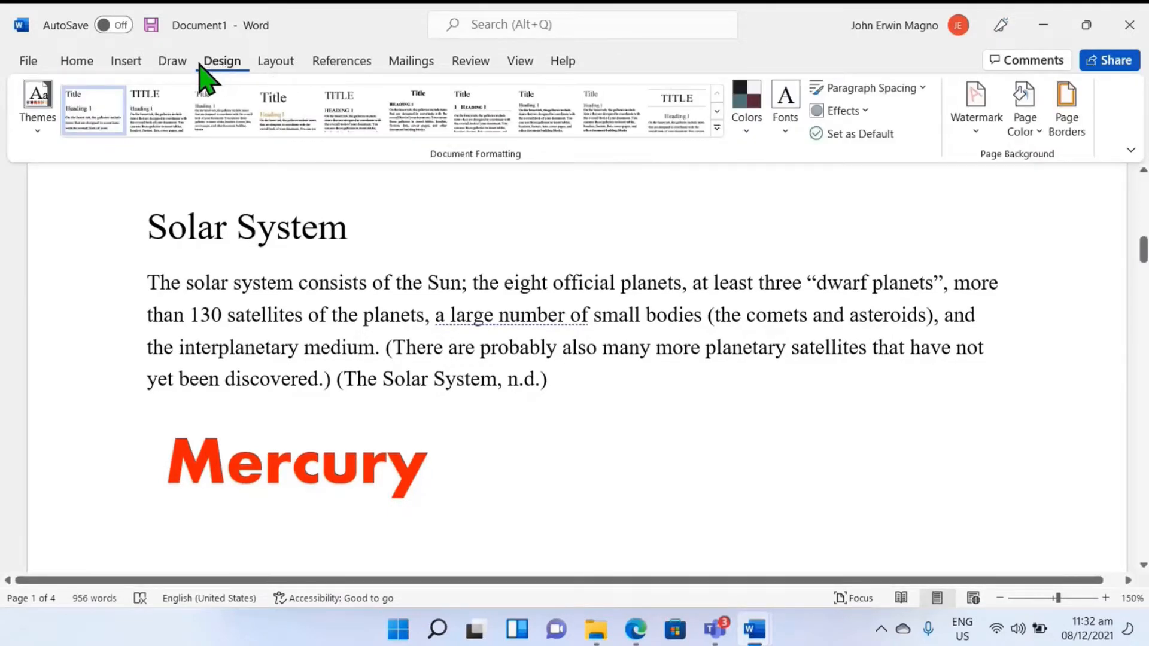
{"action": "left_click", "coordinate": [271, 64]}
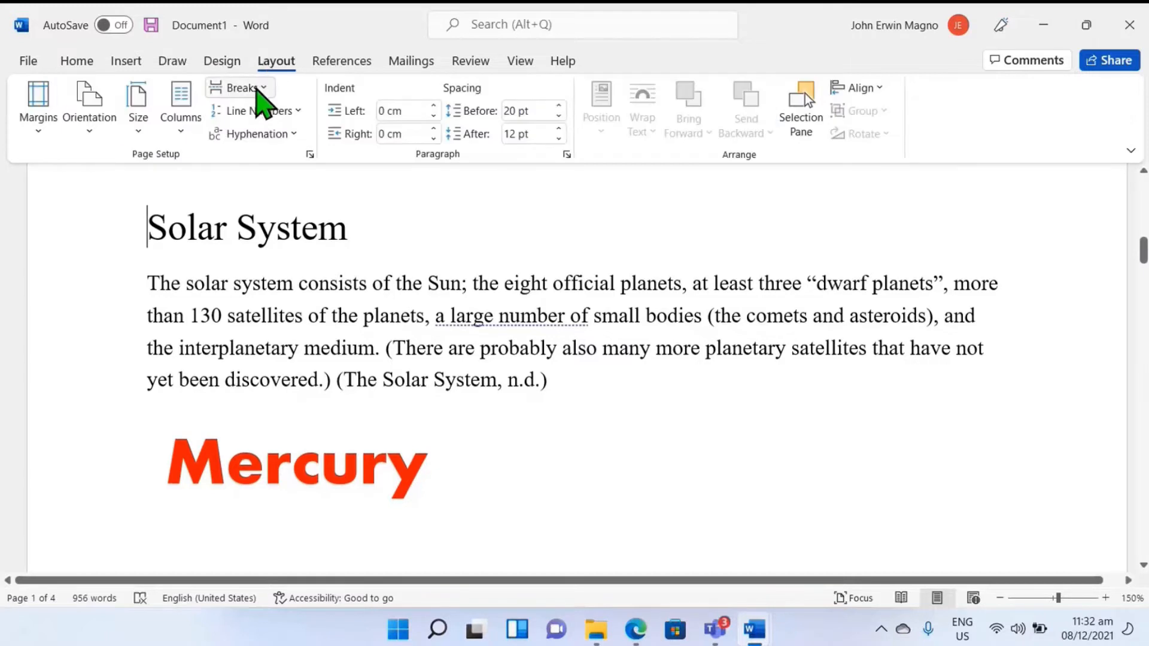
{"action": "left_click", "coordinate": [252, 90]}
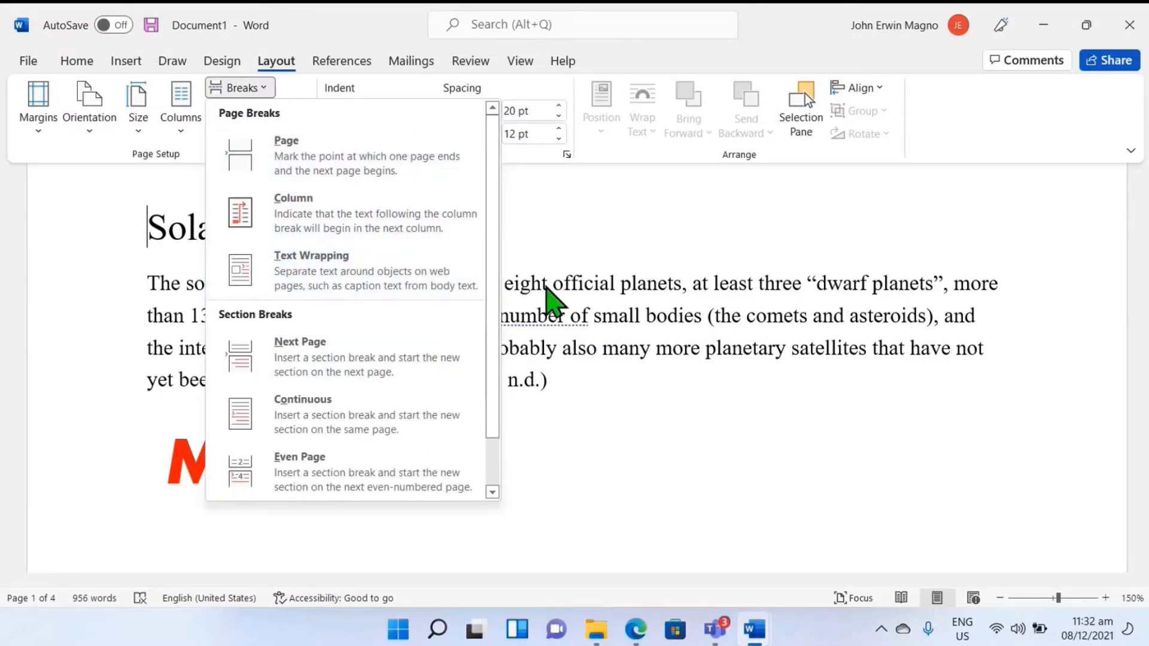
{"action": "left_click", "coordinate": [545, 284]}
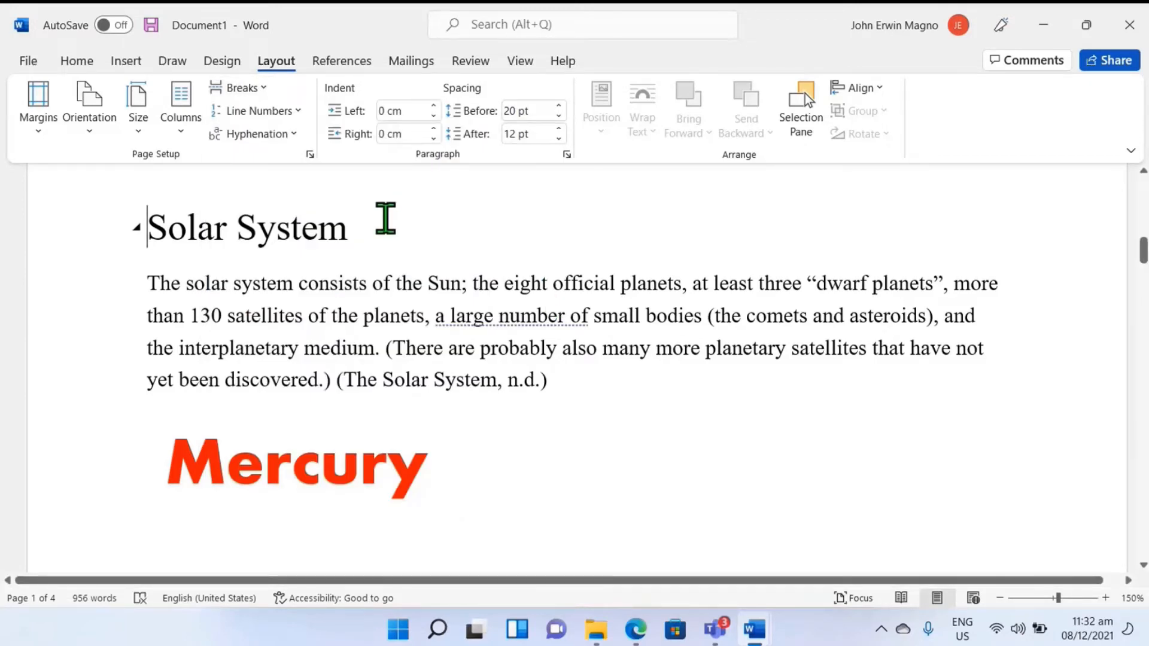
{"action": "left_click", "coordinate": [144, 242]}
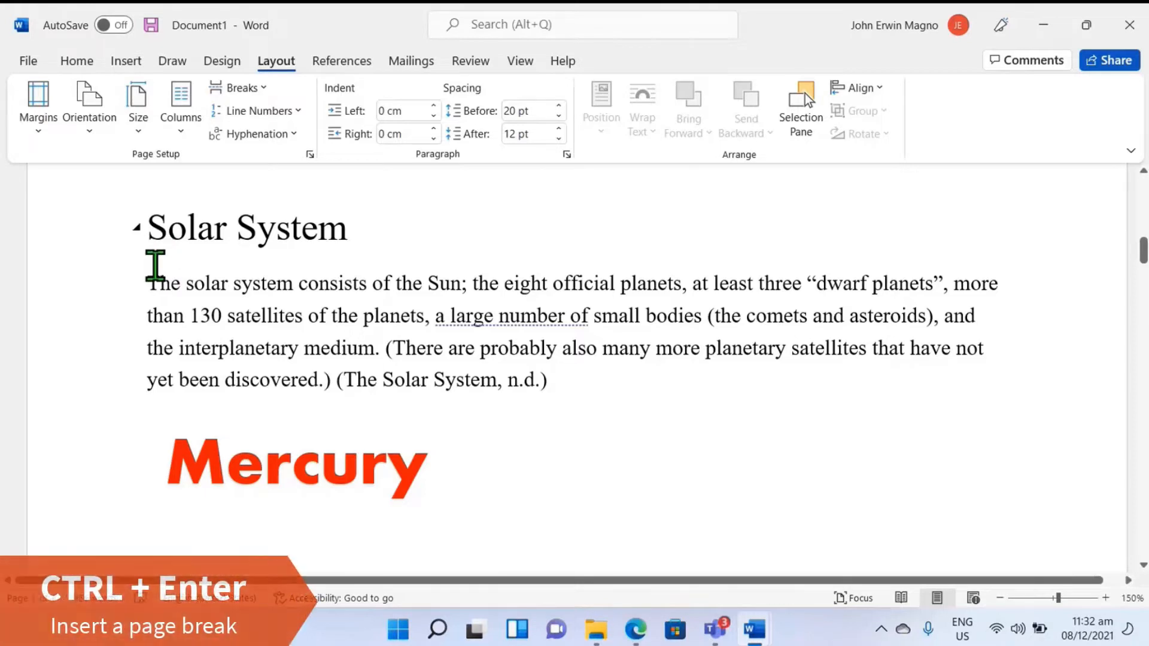
{"action": "key", "text": "ctrl+Return"}
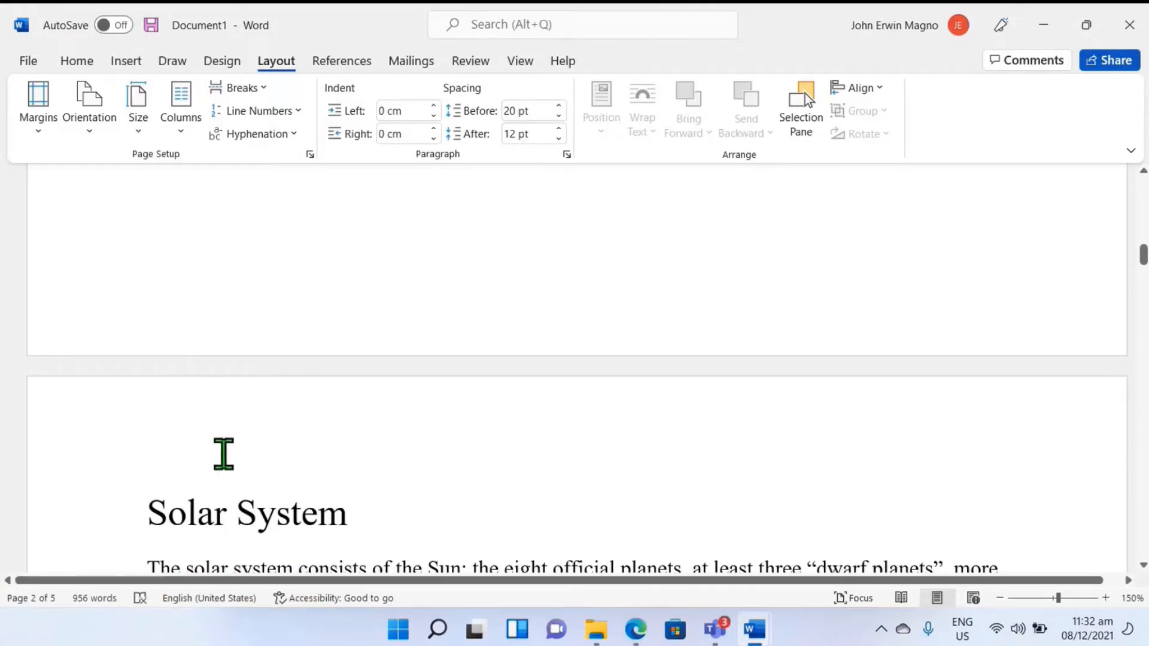
Step: Insert page breaks before the Mercury and Venus headings so each section starts on its own page
{"action": "scroll", "coordinate": [244, 430], "scroll_direction": "down", "scroll_amount": 3}
{"action": "scroll", "coordinate": [239, 413], "scroll_direction": "down", "scroll_amount": 3}
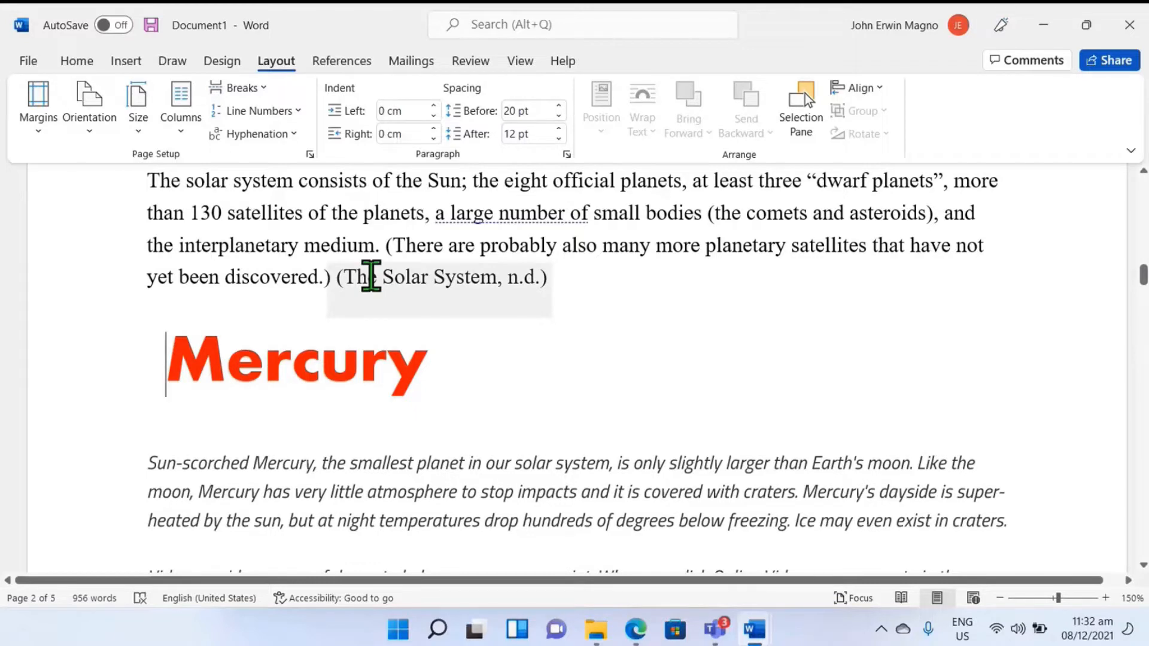
{"action": "key", "text": "ctrl+Return"}
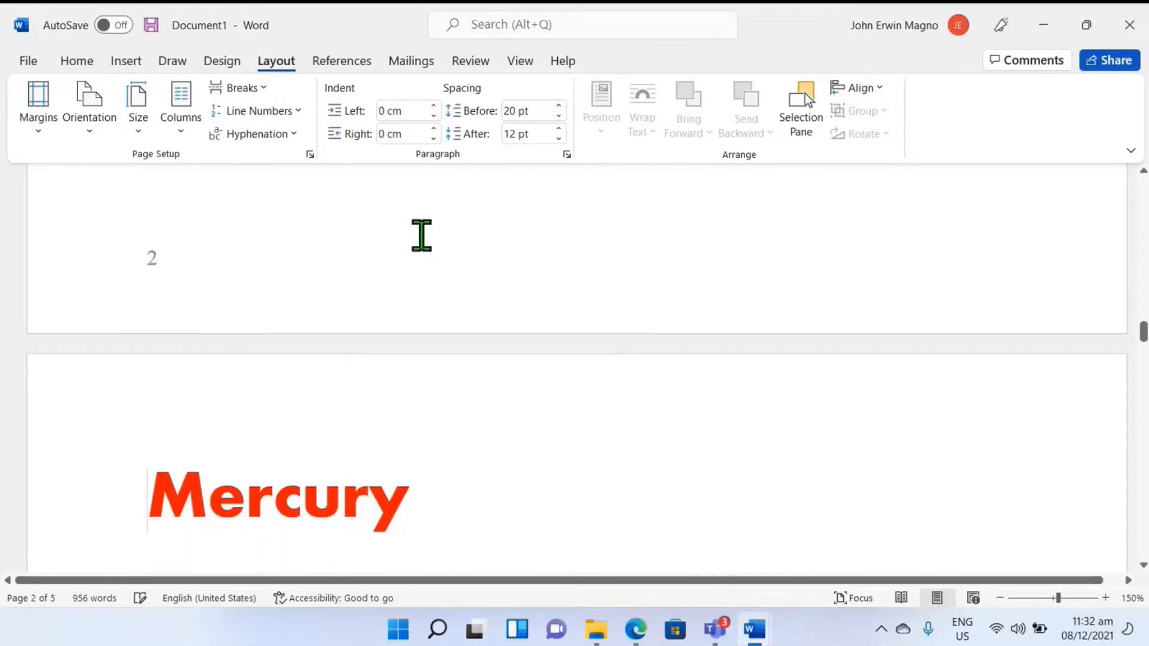
{"action": "scroll", "coordinate": [377, 354], "scroll_direction": "down", "scroll_amount": 3}
{"action": "scroll", "coordinate": [344, 358], "scroll_direction": "down", "scroll_amount": 9}
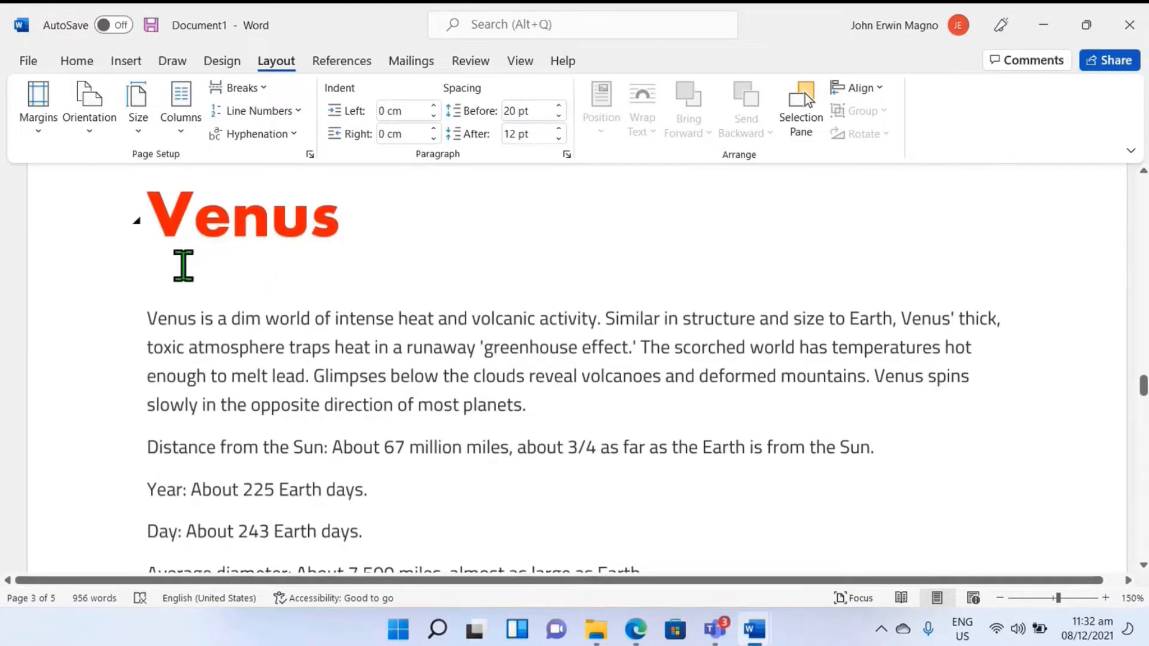
{"action": "left_click", "coordinate": [156, 233]}
{"action": "key", "text": "ctrl+Return"}
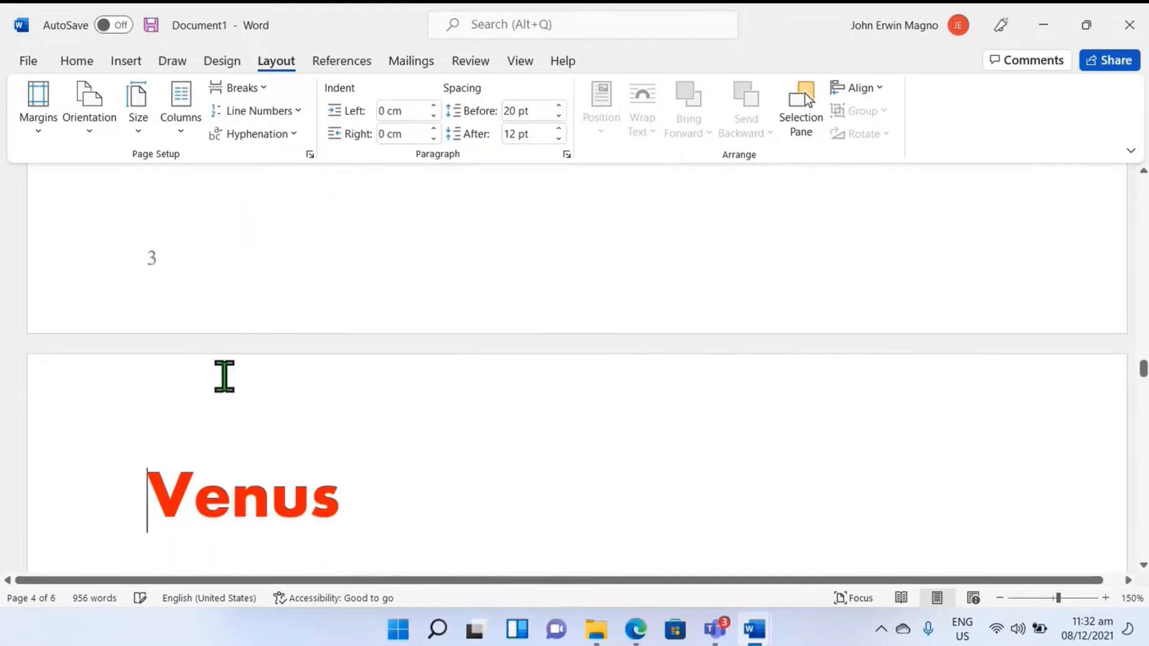
Step: Insert a page break directly before the Mars heading
{"action": "scroll", "coordinate": [240, 383], "scroll_direction": "down", "scroll_amount": 6}
{"action": "scroll", "coordinate": [278, 368], "scroll_direction": "down", "scroll_amount": 12}
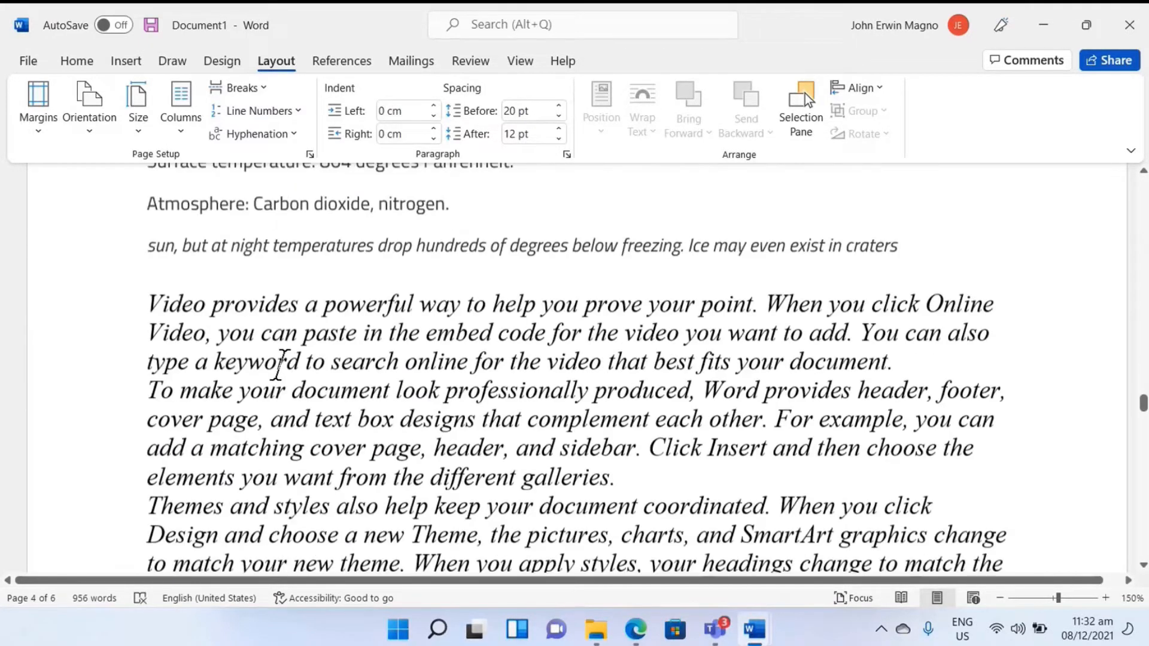
{"action": "scroll", "coordinate": [244, 330], "scroll_direction": "down", "scroll_amount": 3}
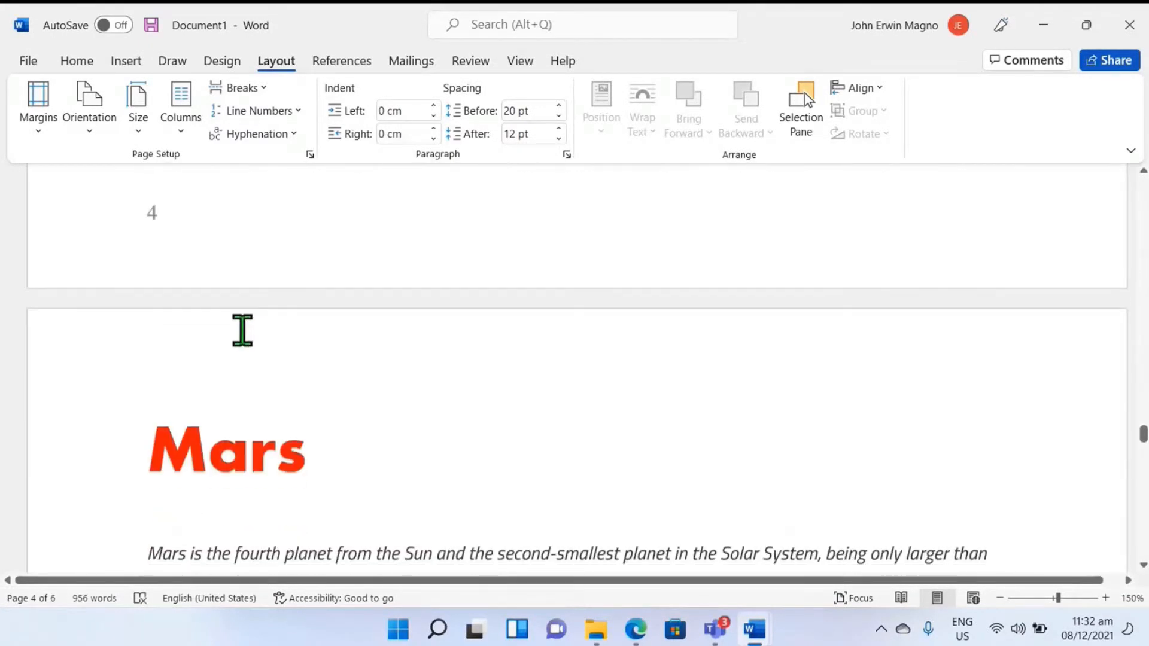
{"action": "left_click", "coordinate": [144, 453]}
{"action": "key", "text": "ctrl+Return"}
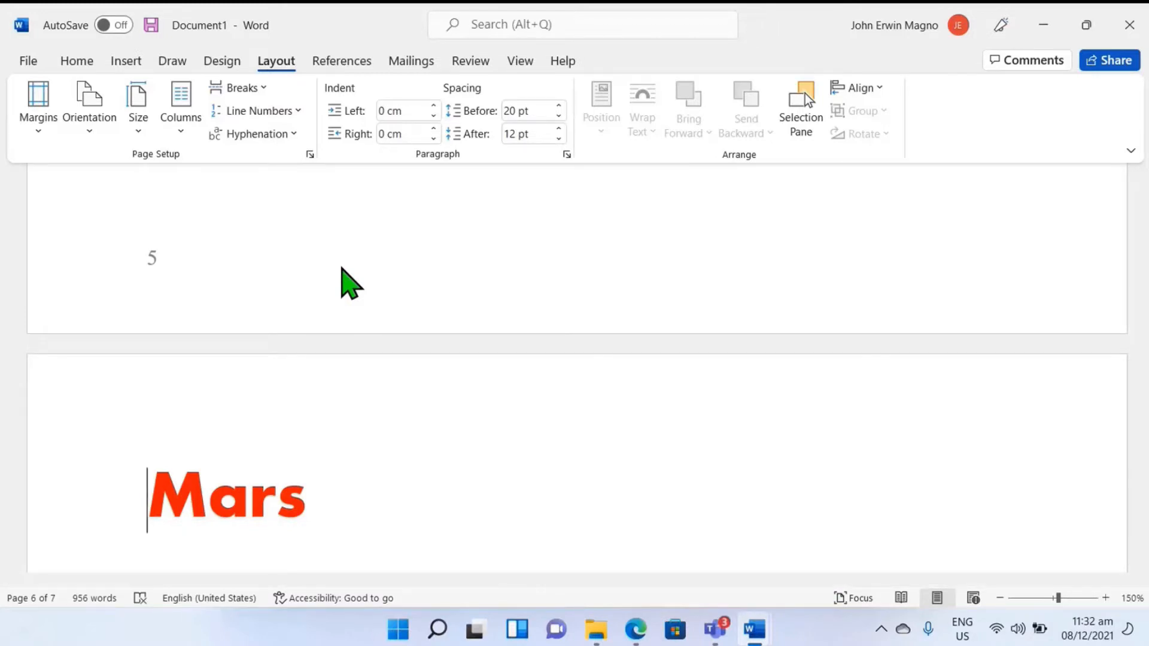
Step: Show paragraph marks and hidden formatting symbols, and inspect the page breaks around the Venus and Mars sections
{"action": "scroll", "coordinate": [233, 258], "scroll_direction": "up", "scroll_amount": 3}
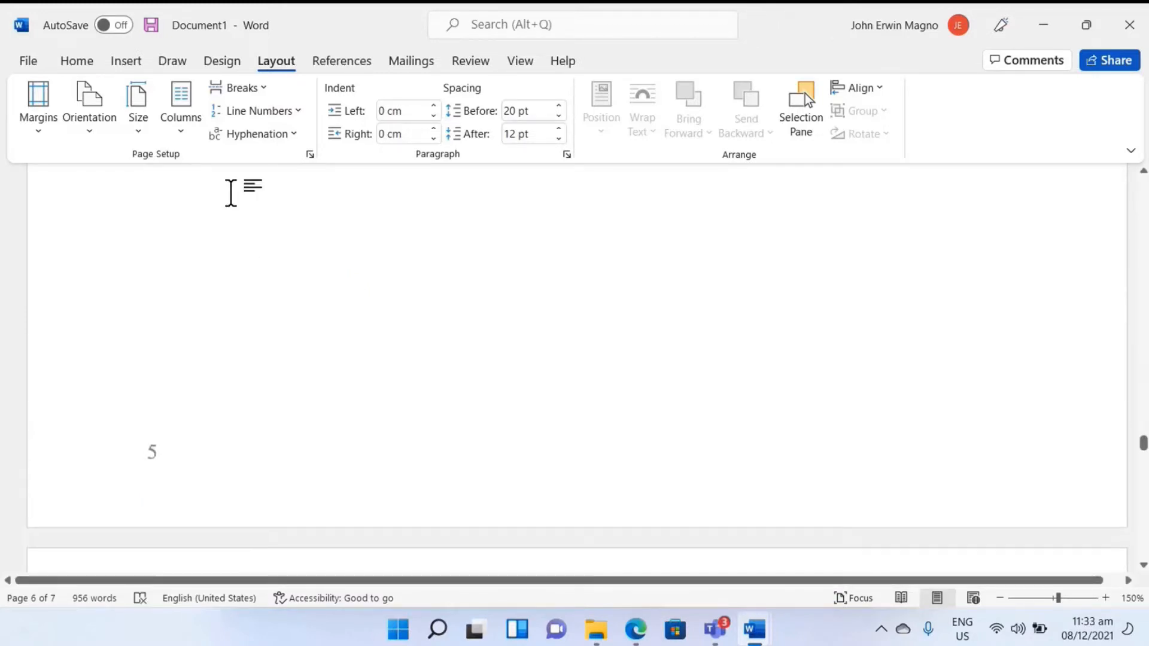
{"action": "left_click", "coordinate": [77, 60]}
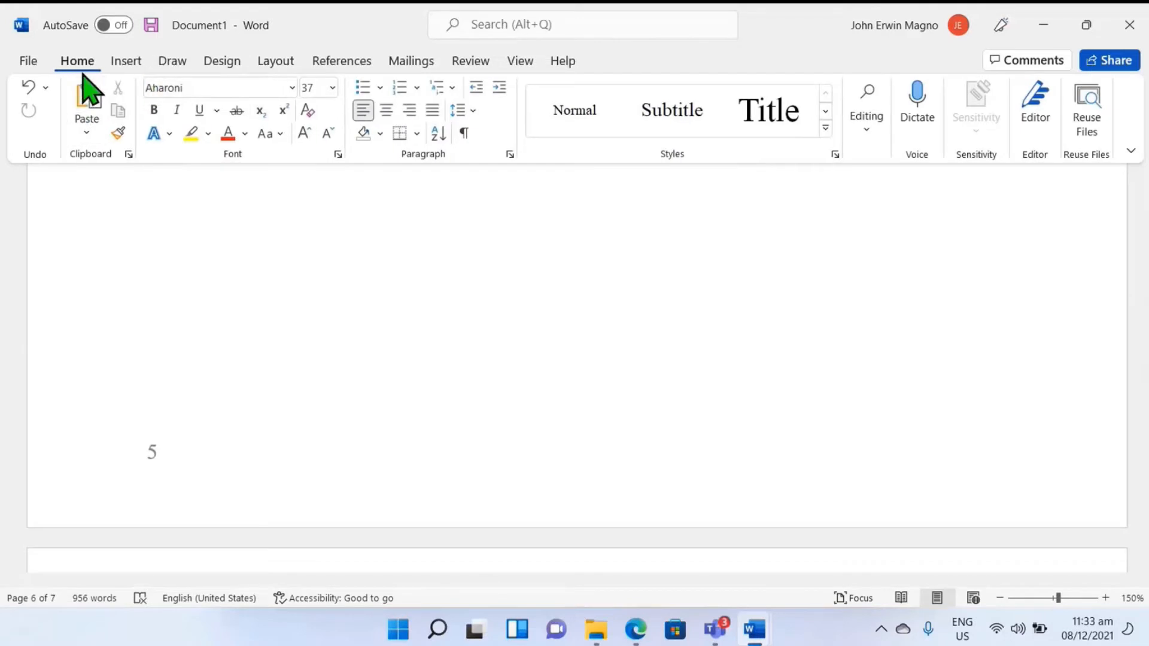
{"action": "left_click", "coordinate": [465, 134]}
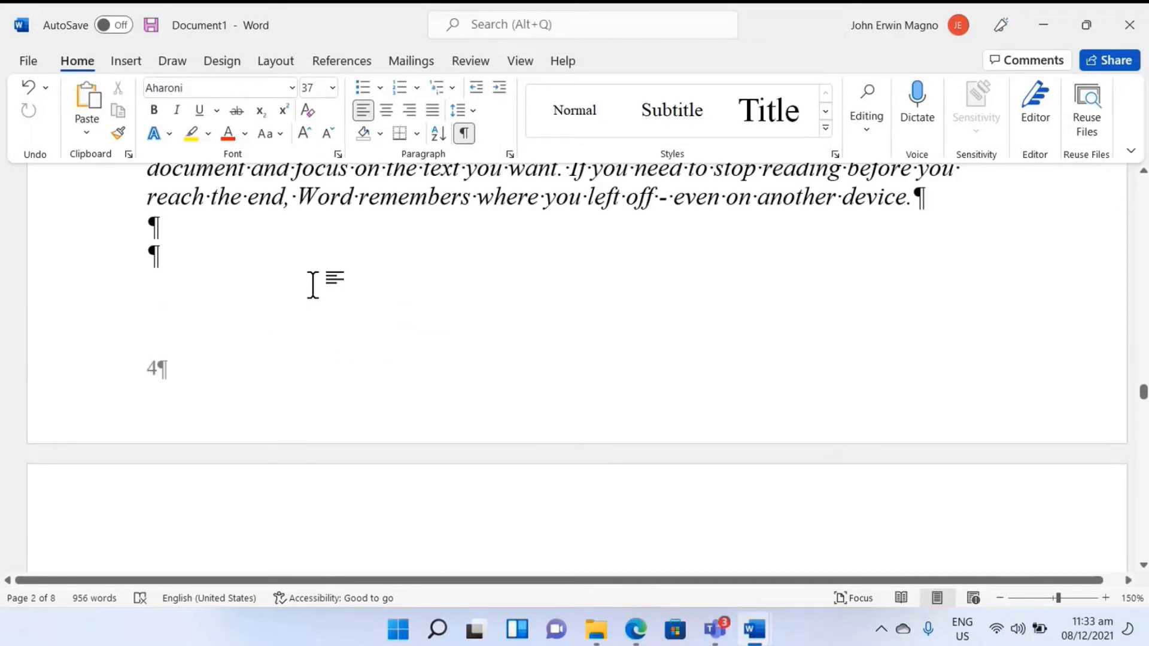
{"action": "scroll", "coordinate": [305, 269], "scroll_direction": "down", "scroll_amount": 6}
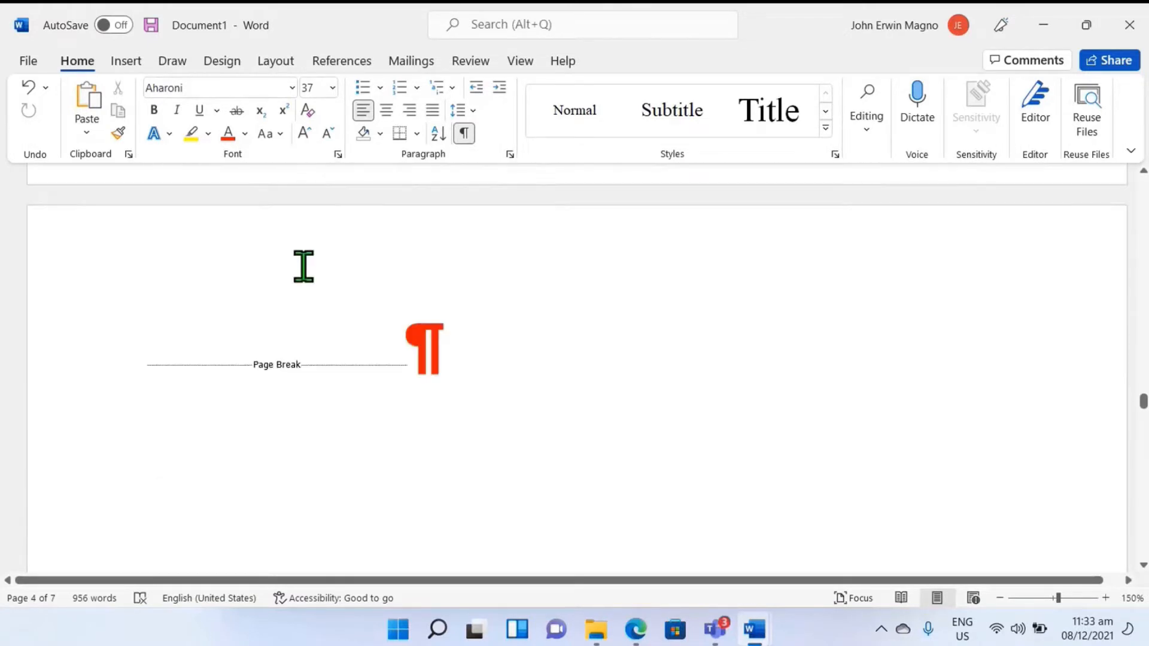
{"action": "scroll", "coordinate": [382, 244], "scroll_direction": "up", "scroll_amount": 10}
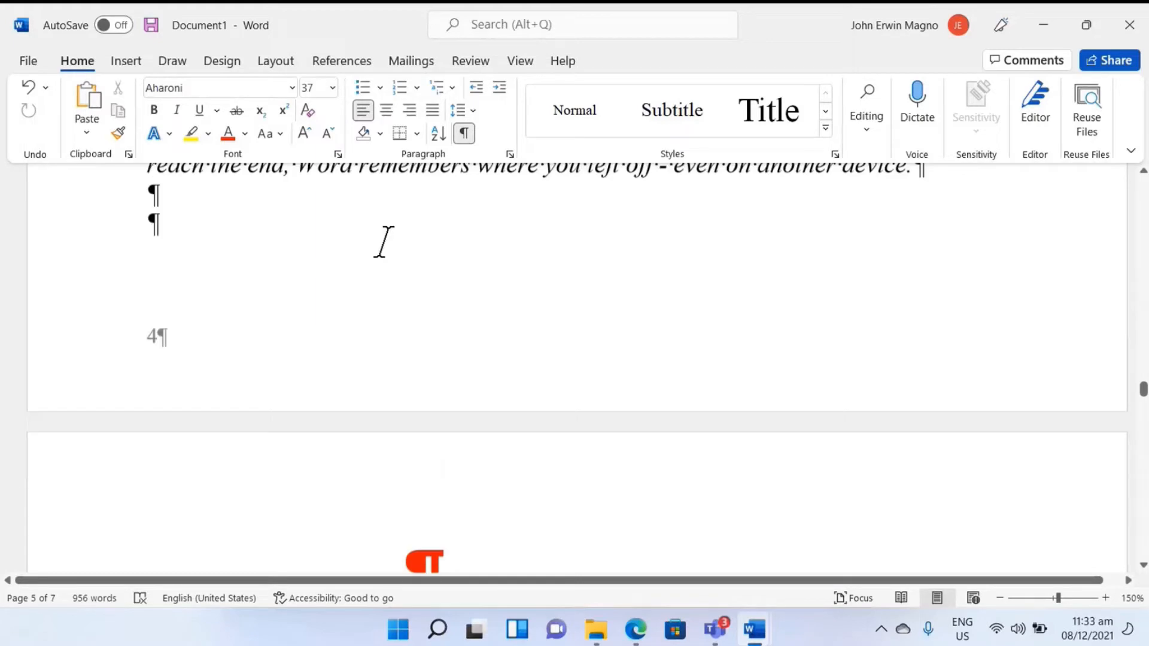
{"action": "scroll", "coordinate": [299, 284], "scroll_direction": "up", "scroll_amount": 10}
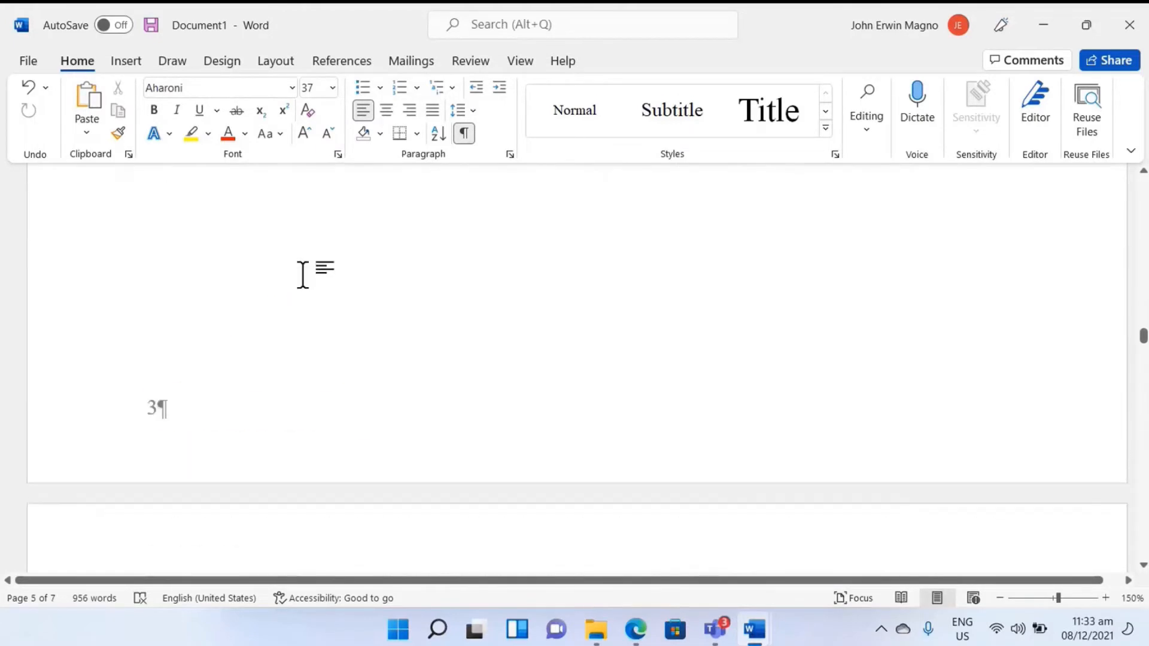
Step: Insert the built-in Automatic Table 2 table of contents on page 2, ahead of that page's page break
{"action": "scroll", "coordinate": [288, 293], "scroll_direction": "up", "scroll_amount": 4}
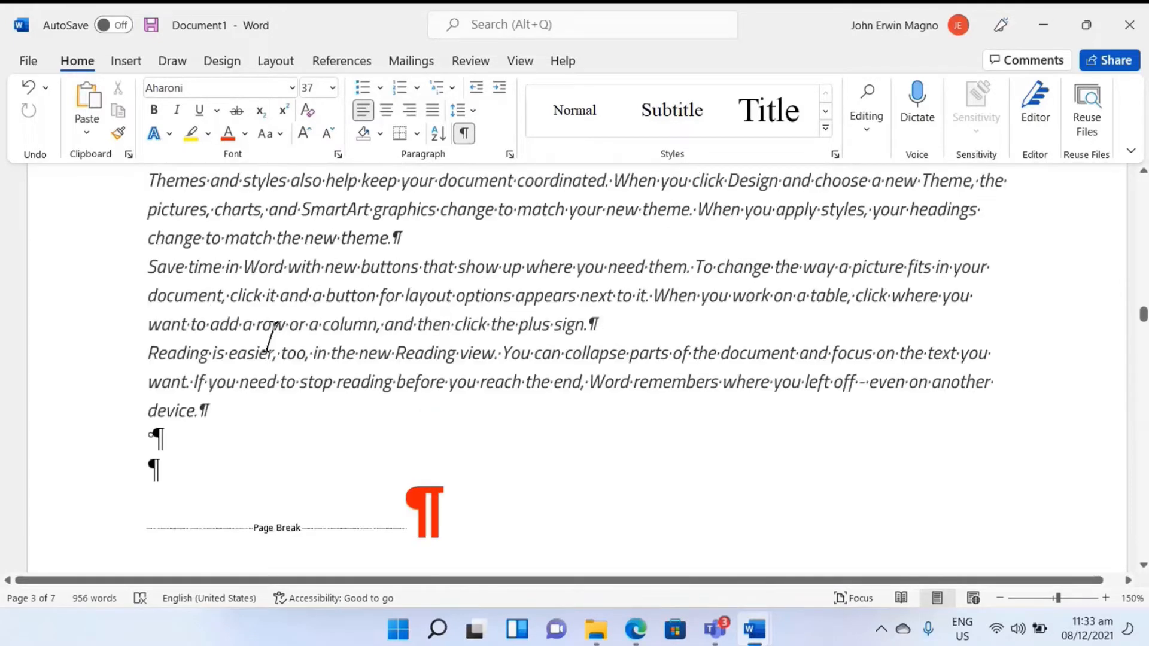
{"action": "scroll", "coordinate": [298, 411], "scroll_direction": "down", "scroll_amount": 2}
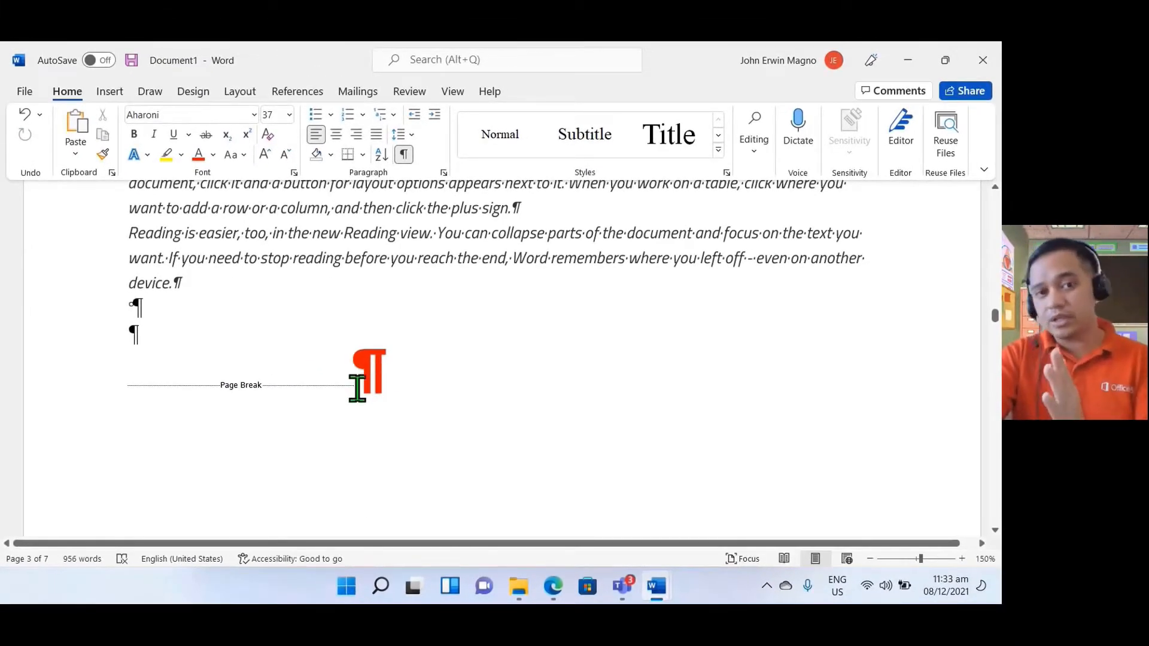
{"action": "scroll", "coordinate": [372, 395], "scroll_direction": "down", "scroll_amount": 5}
{"action": "scroll", "coordinate": [377, 419], "scroll_direction": "down", "scroll_amount": 5}
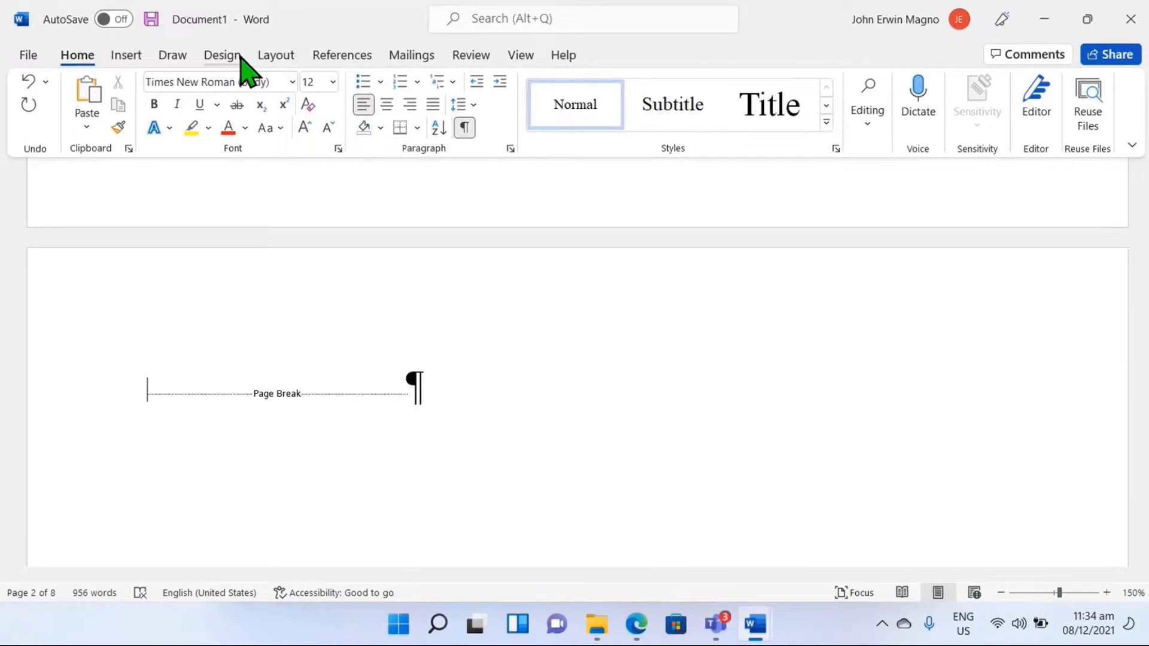
{"action": "left_click", "coordinate": [342, 56]}
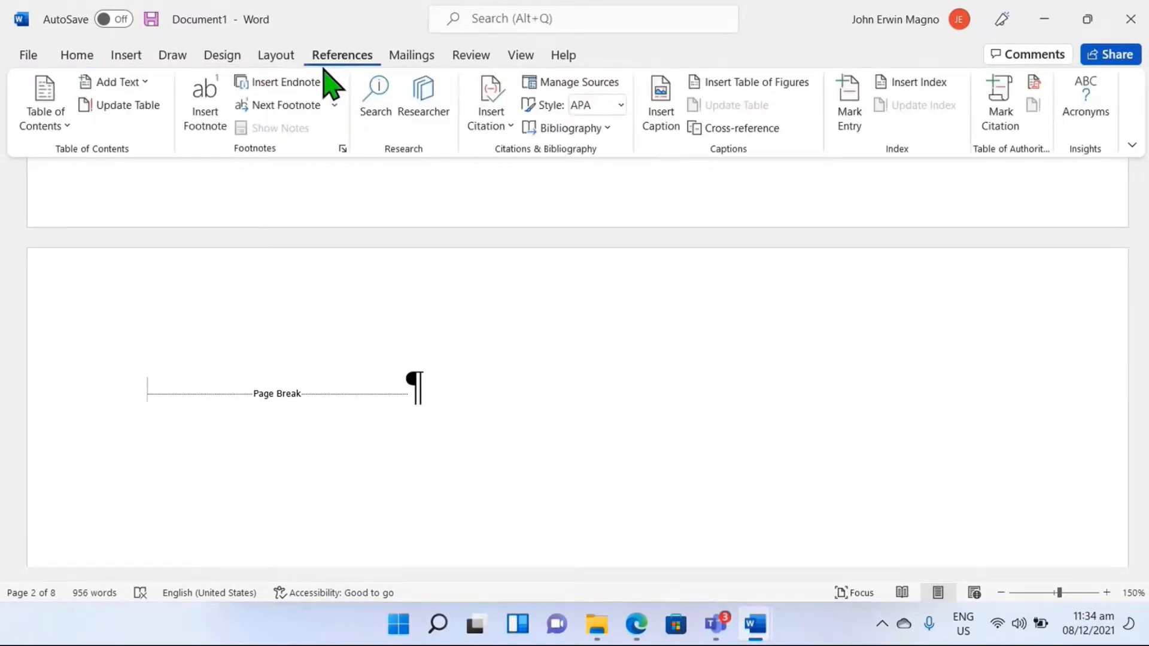
{"action": "left_click", "coordinate": [45, 125]}
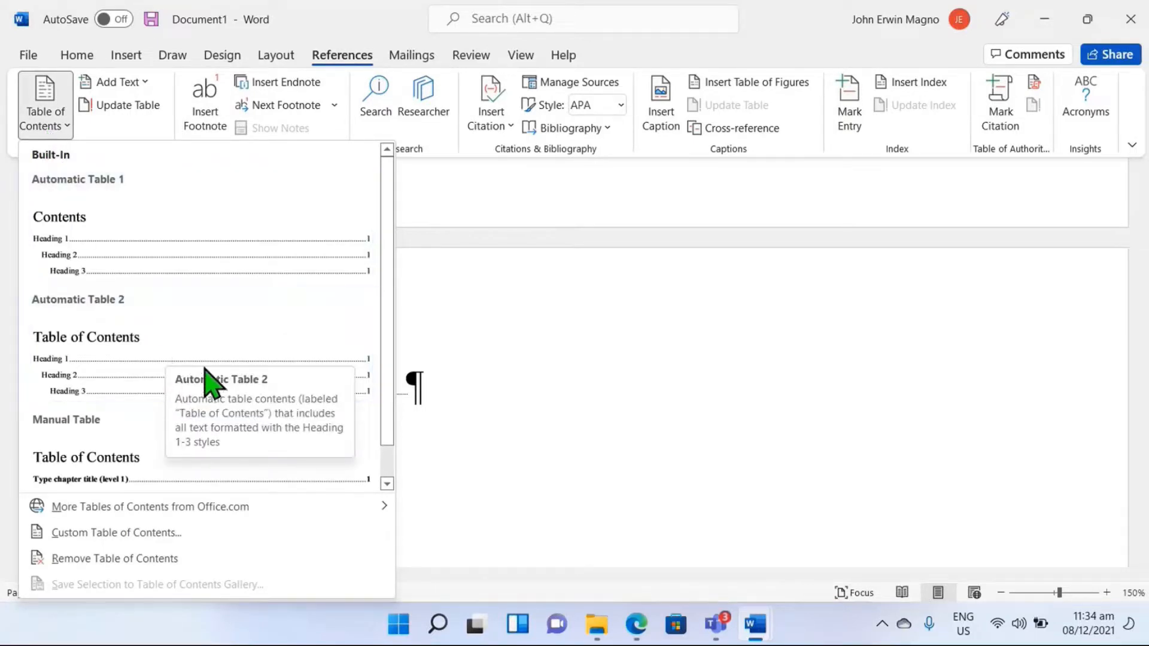
{"action": "scroll", "coordinate": [227, 353], "scroll_direction": "down", "scroll_amount": 1}
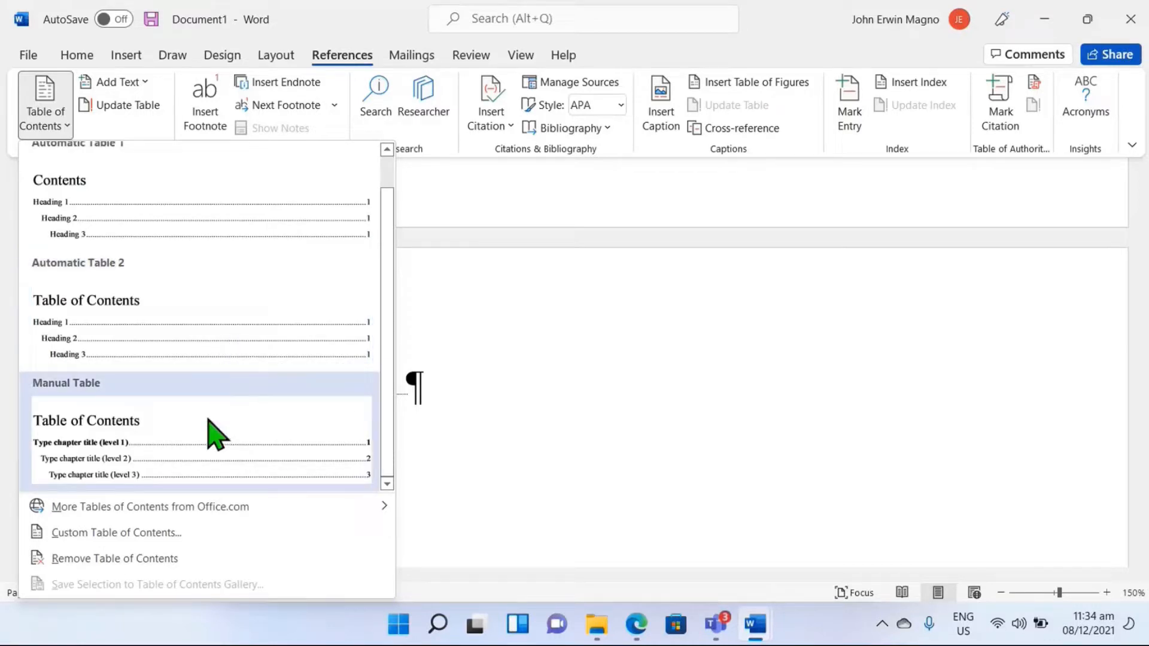
{"action": "left_click", "coordinate": [224, 346]}
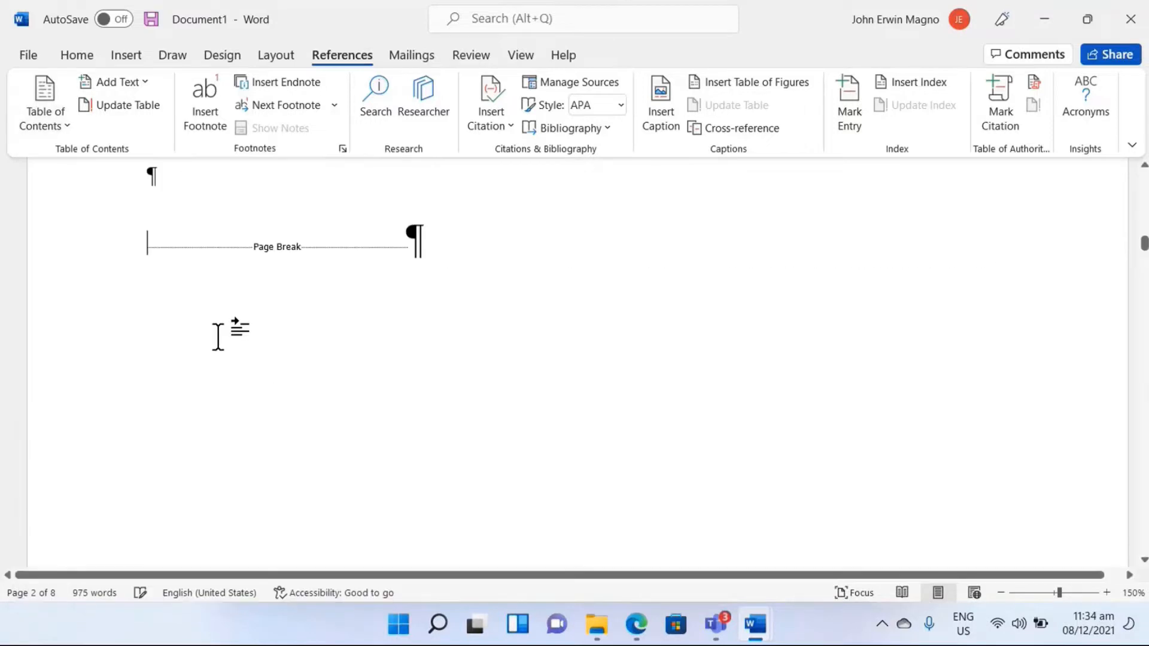
{"action": "scroll", "coordinate": [299, 352], "scroll_direction": "up", "scroll_amount": 5}
{"action": "scroll", "coordinate": [296, 344], "scroll_direction": "up", "scroll_amount": 2}
{"action": "left_click", "coordinate": [259, 302]}
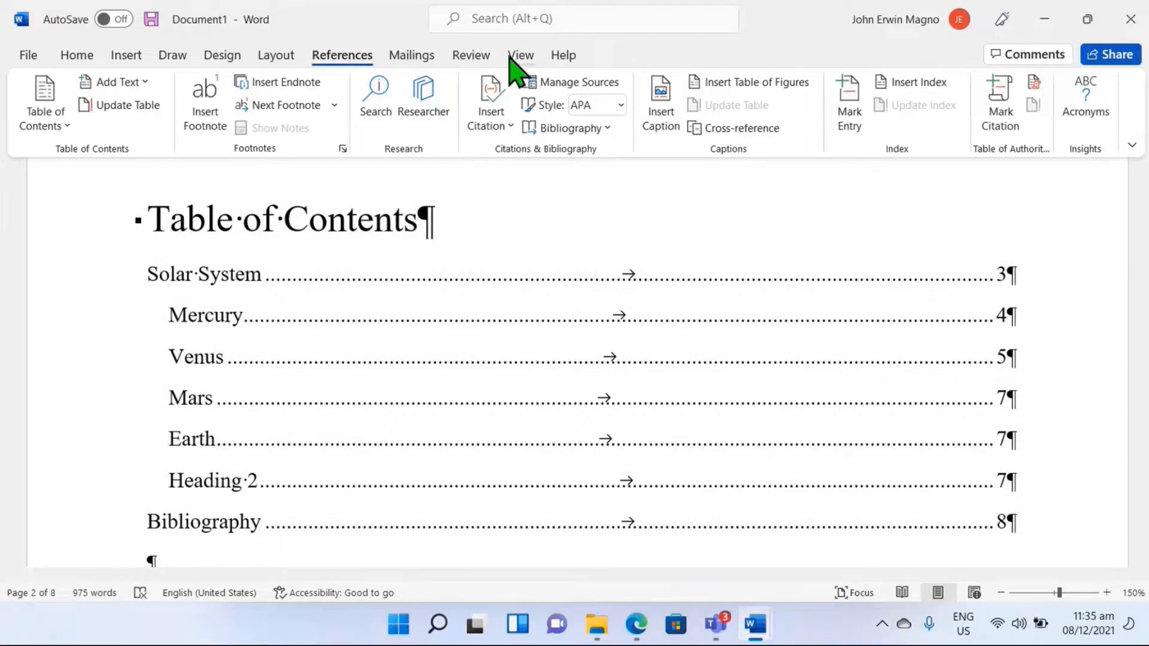
Step: Show the Navigation pane and delete the leftover Heading 2 placeholder section together with its sample text
{"action": "left_click", "coordinate": [518, 56]}
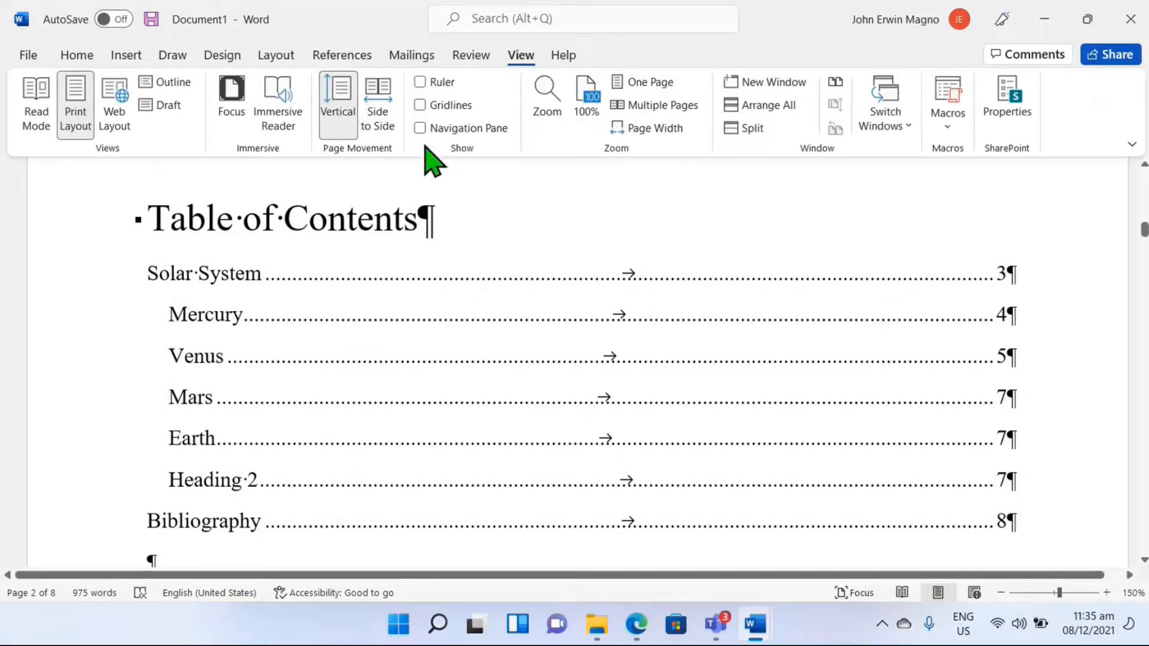
{"action": "left_click", "coordinate": [420, 129]}
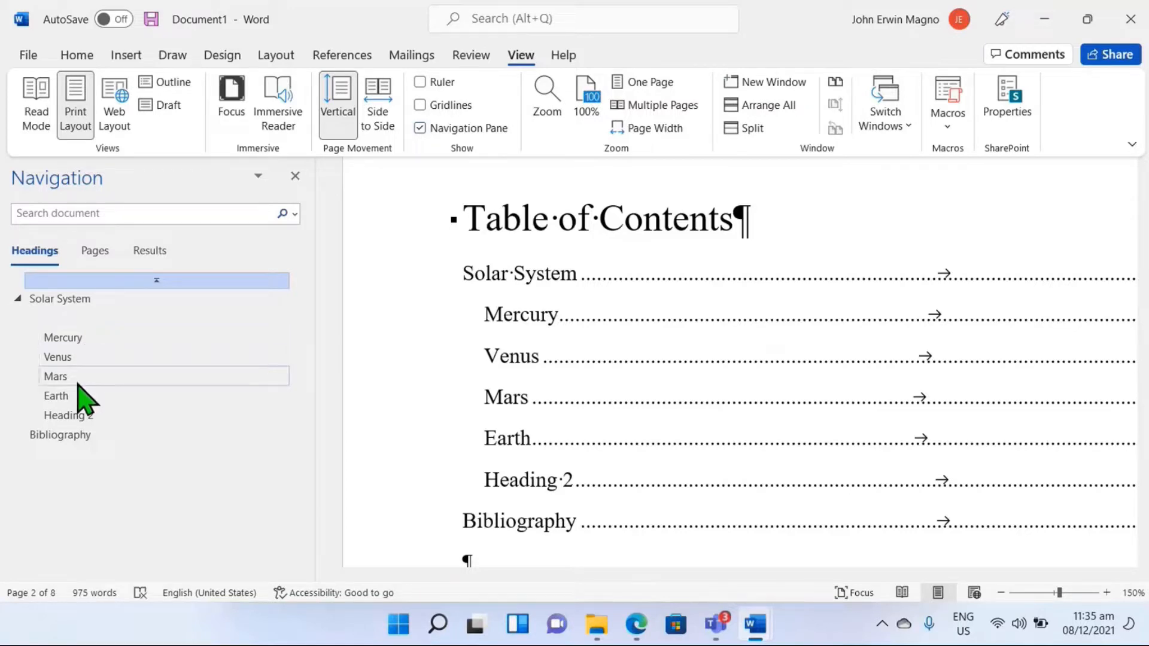
{"action": "left_click", "coordinate": [84, 419]}
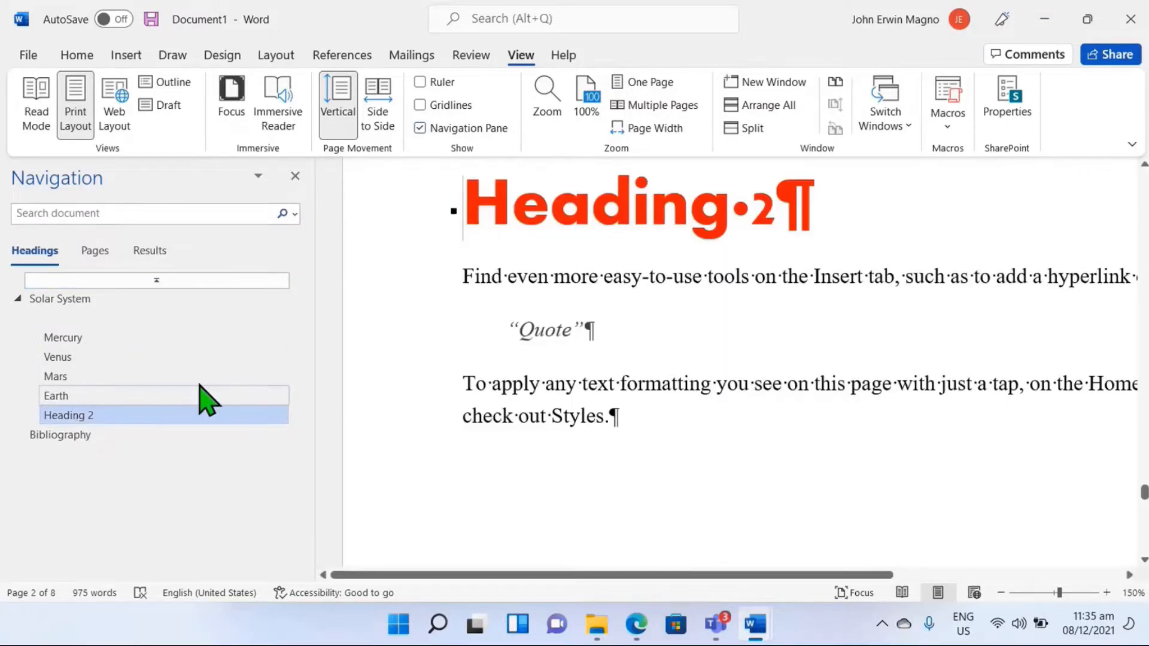
{"action": "scroll", "coordinate": [646, 407], "scroll_direction": "down", "scroll_amount": 4}
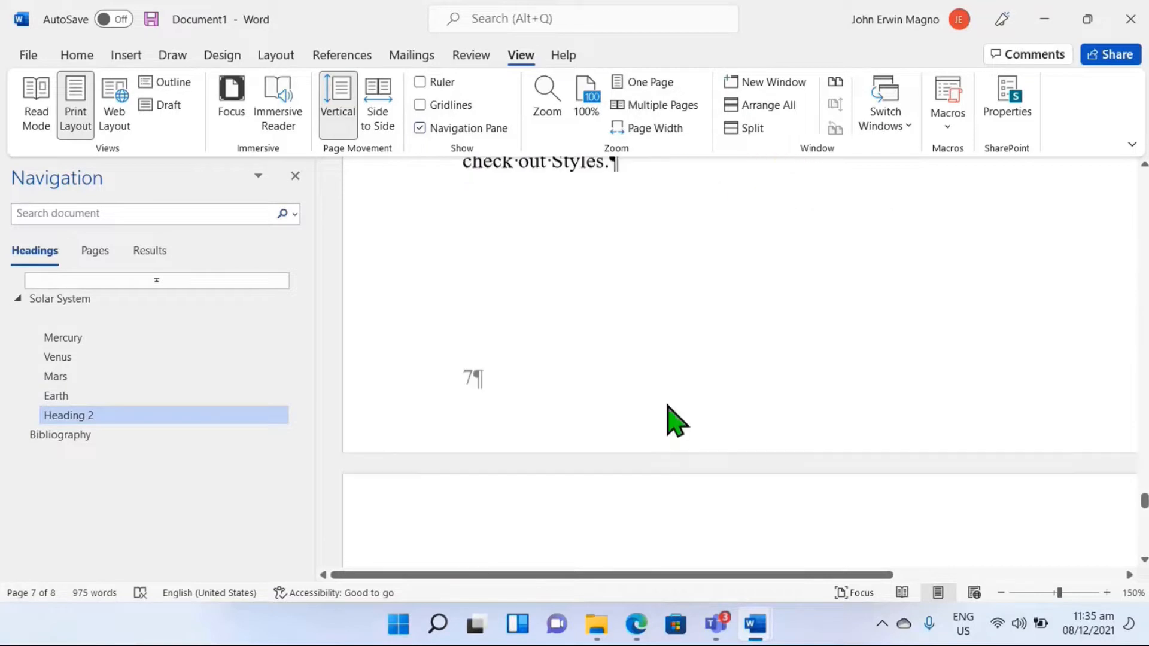
{"action": "triple_click", "coordinate": [675, 197]}
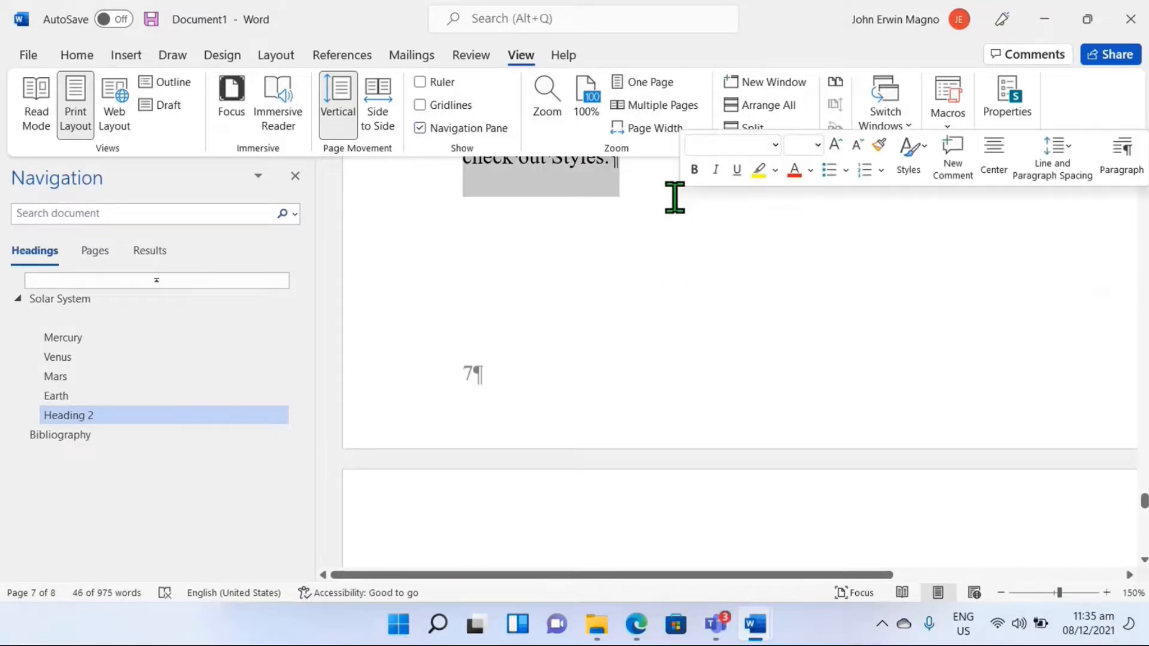
{"action": "key", "text": "Delete"}
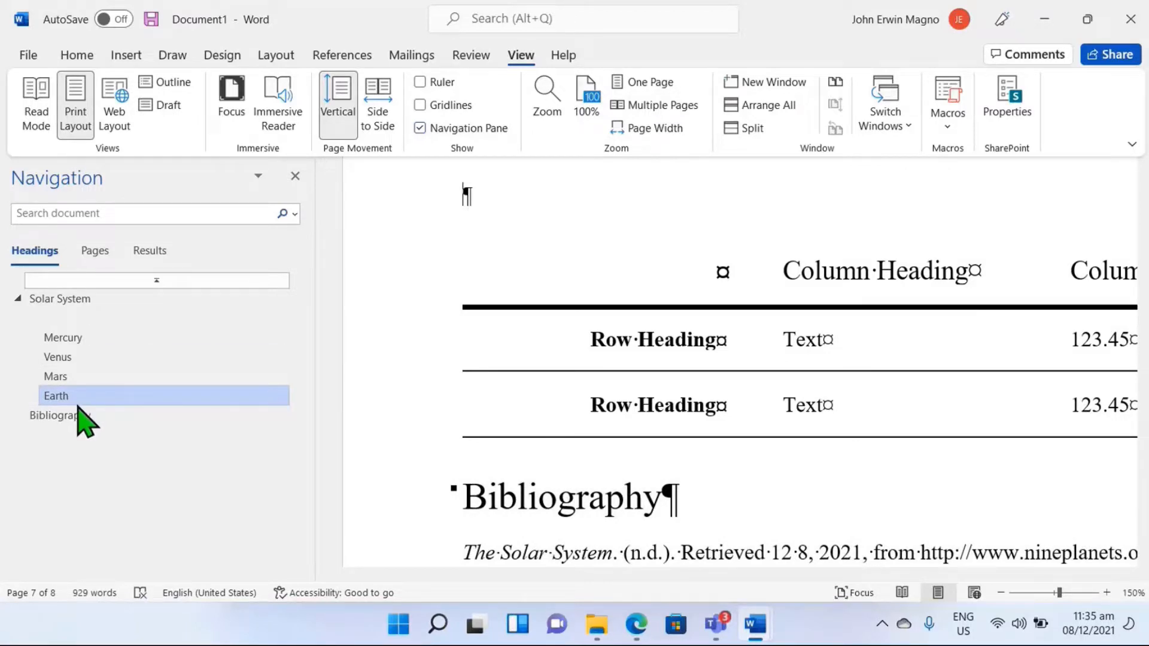
{"action": "scroll", "coordinate": [634, 407], "scroll_direction": "up", "scroll_amount": 10}
{"action": "left_click_drag", "start_coordinate": [465, 293], "coordinate": [533, 413]}
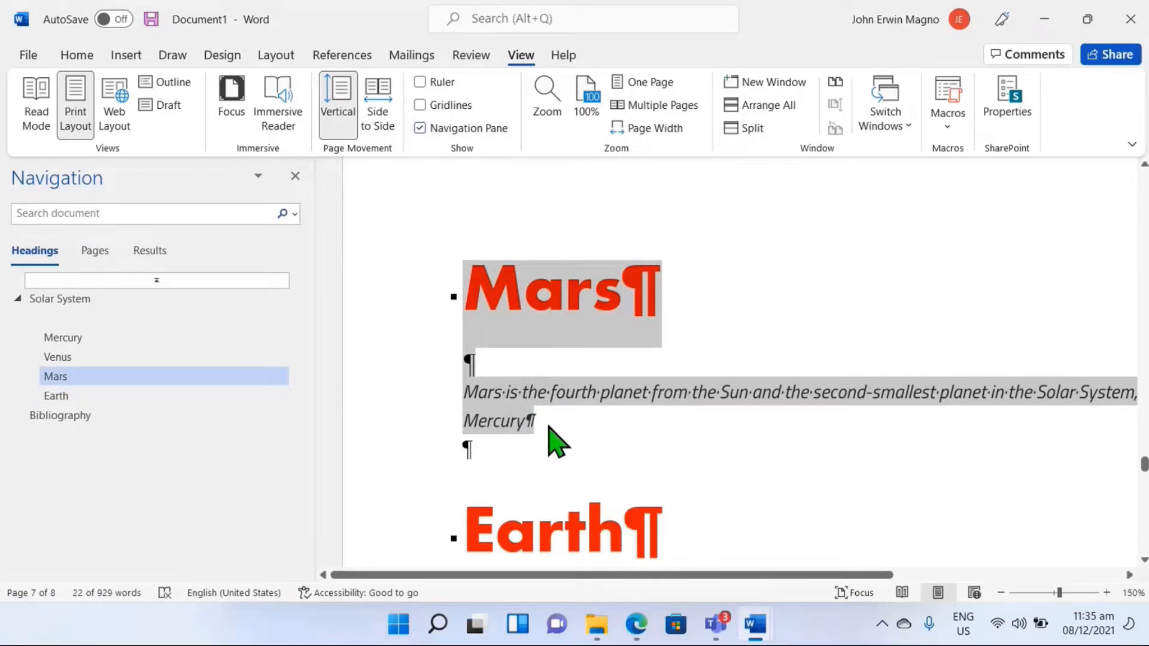
{"action": "left_click", "coordinate": [479, 294]}
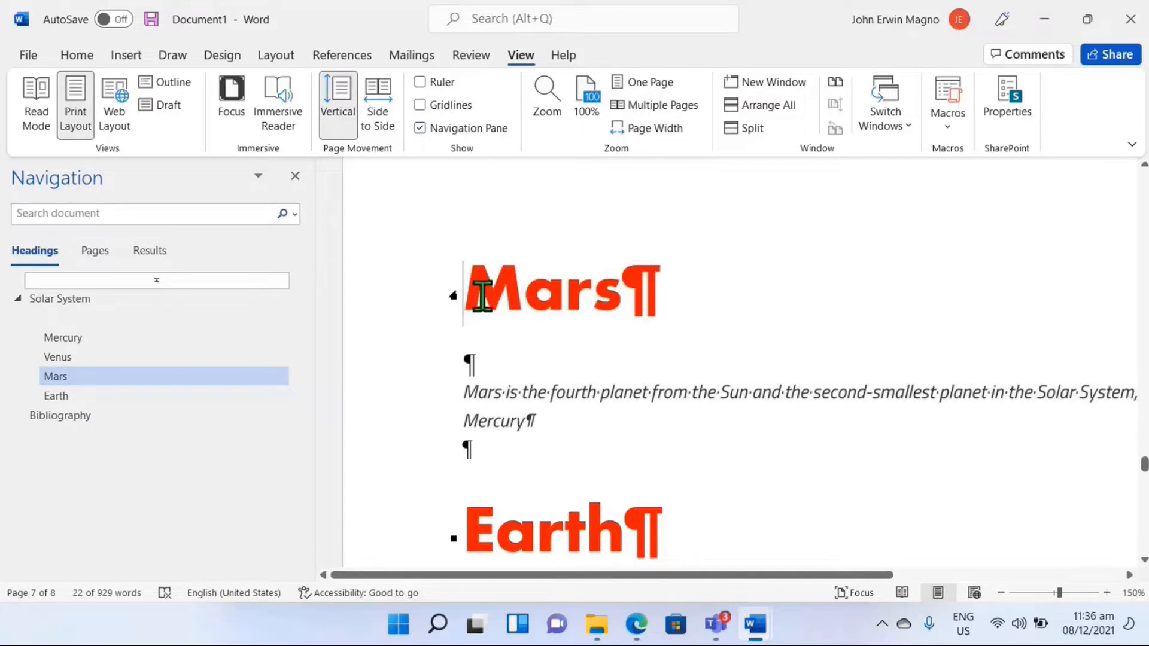
{"action": "left_click_drag", "start_coordinate": [477, 293], "coordinate": [584, 426]}
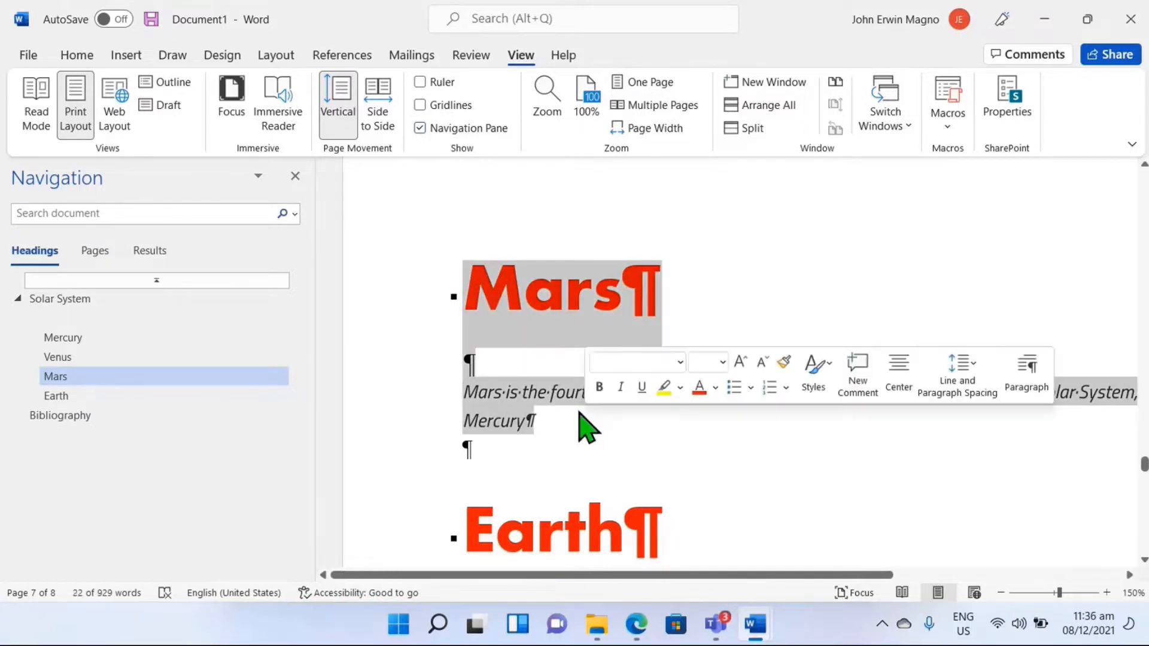
{"action": "scroll", "coordinate": [583, 426], "scroll_direction": "down", "scroll_amount": 10}
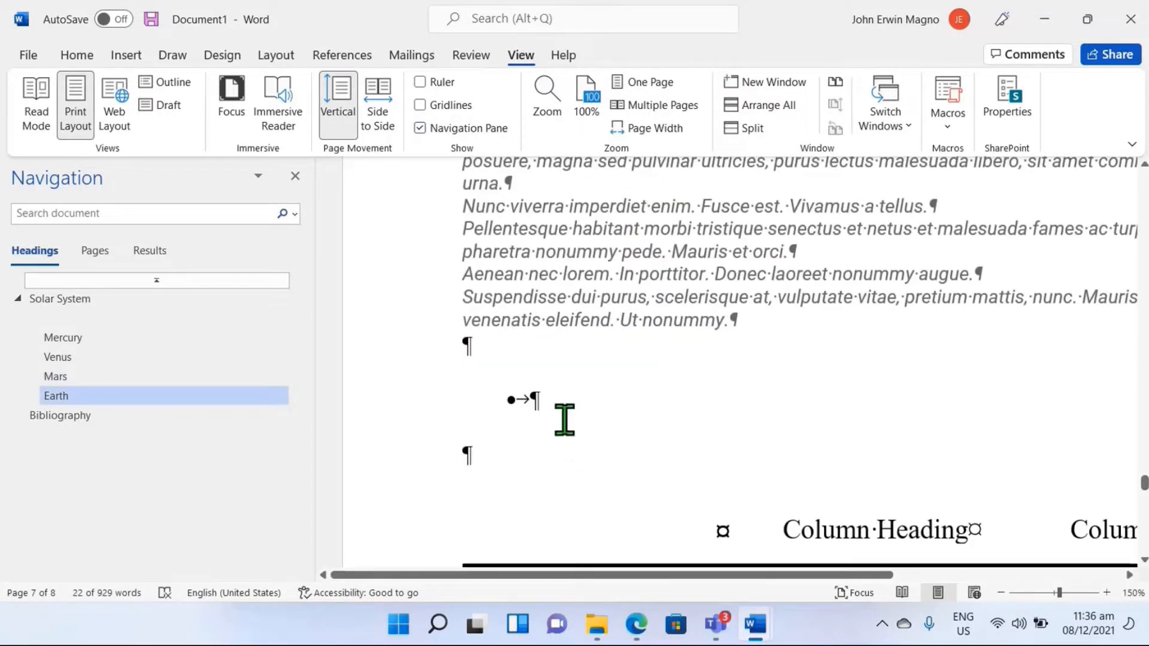
{"action": "scroll", "coordinate": [557, 413], "scroll_direction": "up", "scroll_amount": 5}
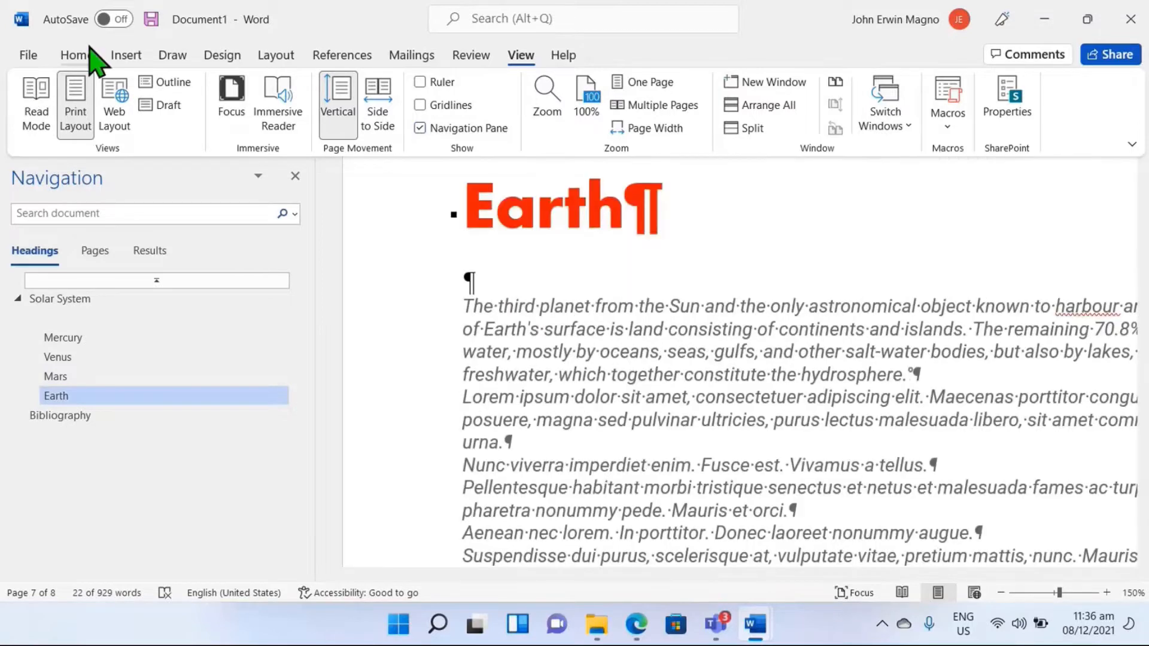
Step: Hide the formatting marks and move the Earth section ahead of Mars in the heading outline
{"action": "left_click", "coordinate": [77, 55]}
{"action": "left_click", "coordinate": [465, 127]}
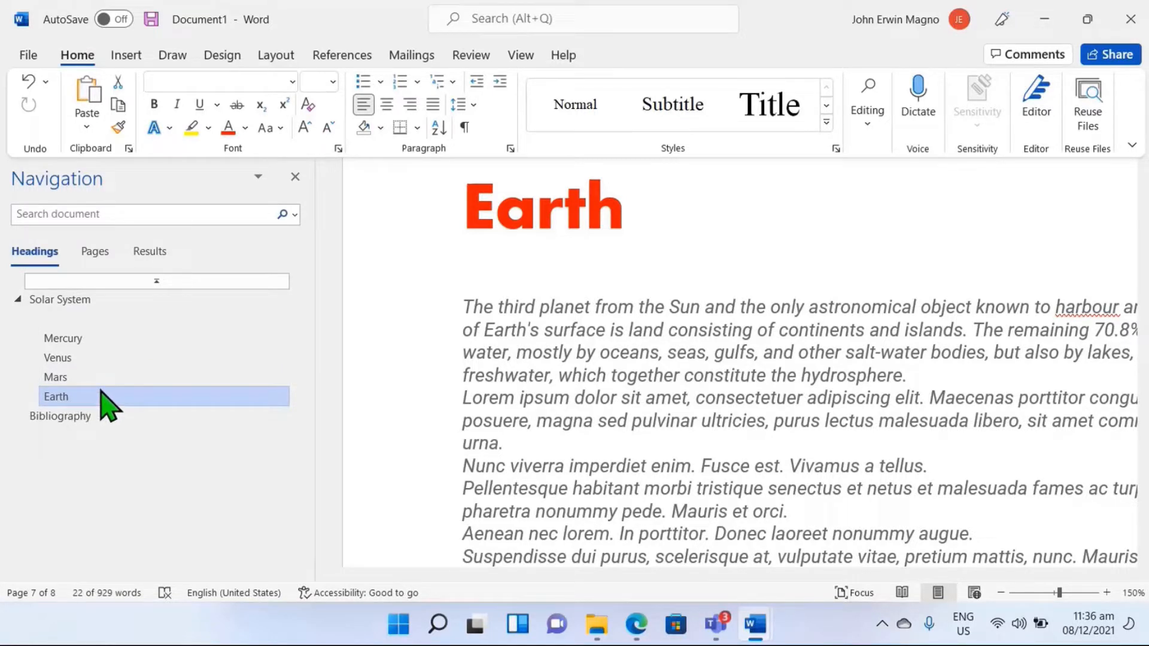
{"action": "left_click_drag", "start_coordinate": [62, 400], "coordinate": [86, 377]}
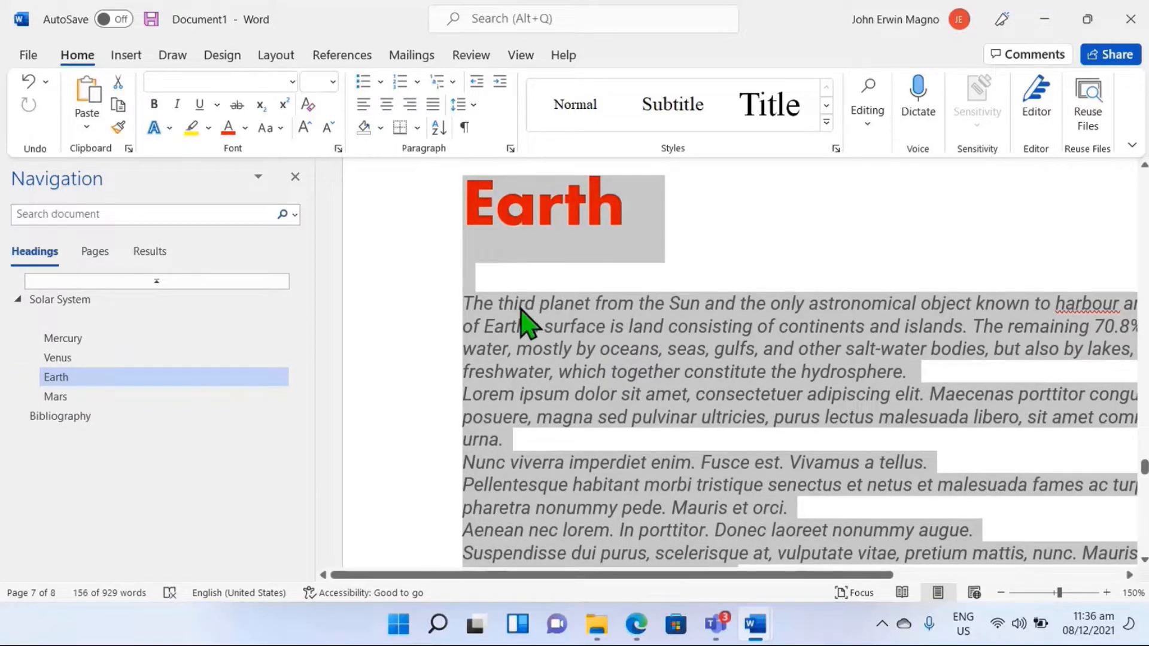
Step: Review the reordered Earth and Mars sections, the empty heading entry above Mercury, and the table of contents entries
{"action": "scroll", "coordinate": [526, 323], "scroll_direction": "down", "scroll_amount": 5}
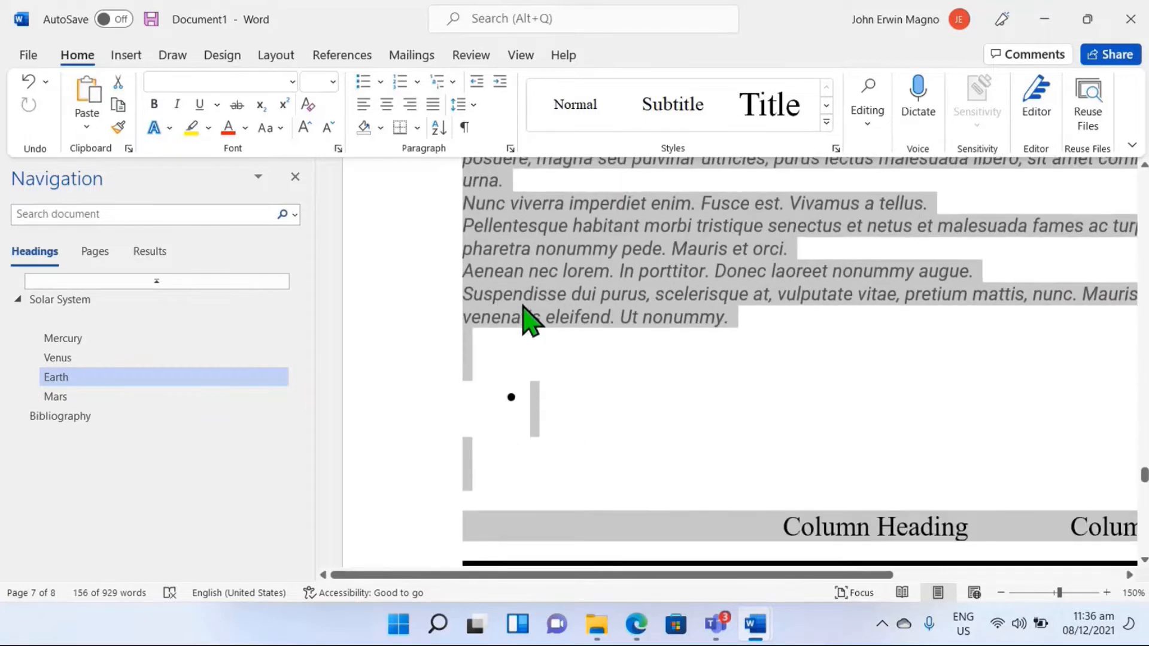
{"action": "scroll", "coordinate": [526, 317], "scroll_direction": "down", "scroll_amount": 1}
{"action": "scroll", "coordinate": [521, 315], "scroll_direction": "up", "scroll_amount": 2}
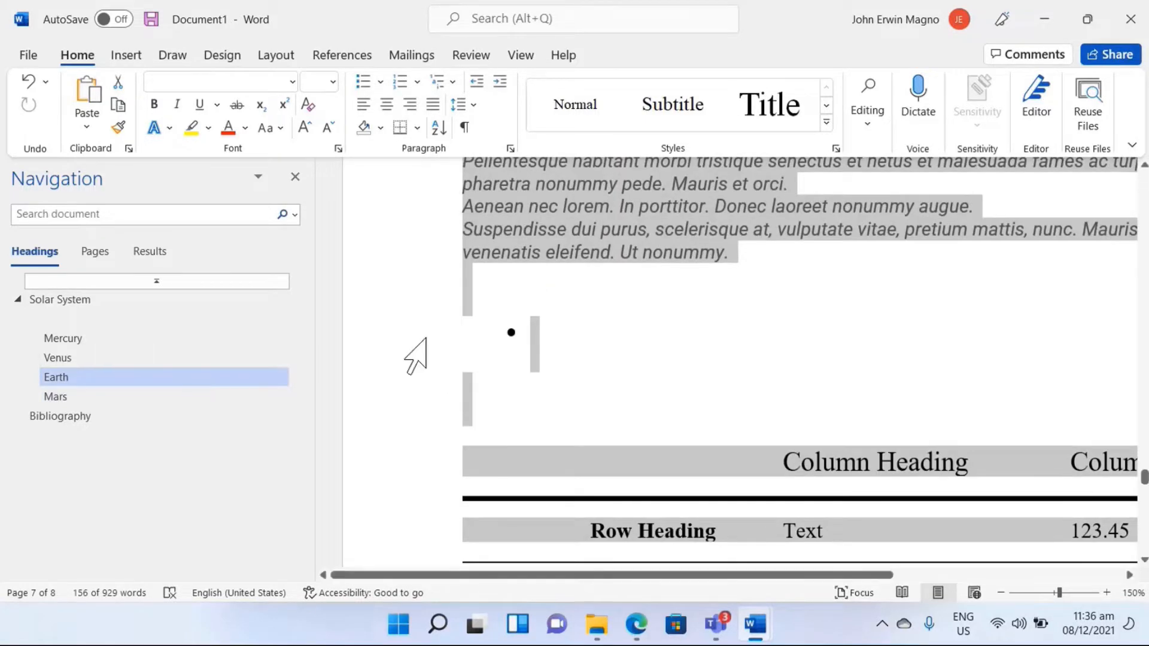
{"action": "left_click", "coordinate": [529, 385]}
{"action": "scroll", "coordinate": [544, 328], "scroll_direction": "up", "scroll_amount": 10}
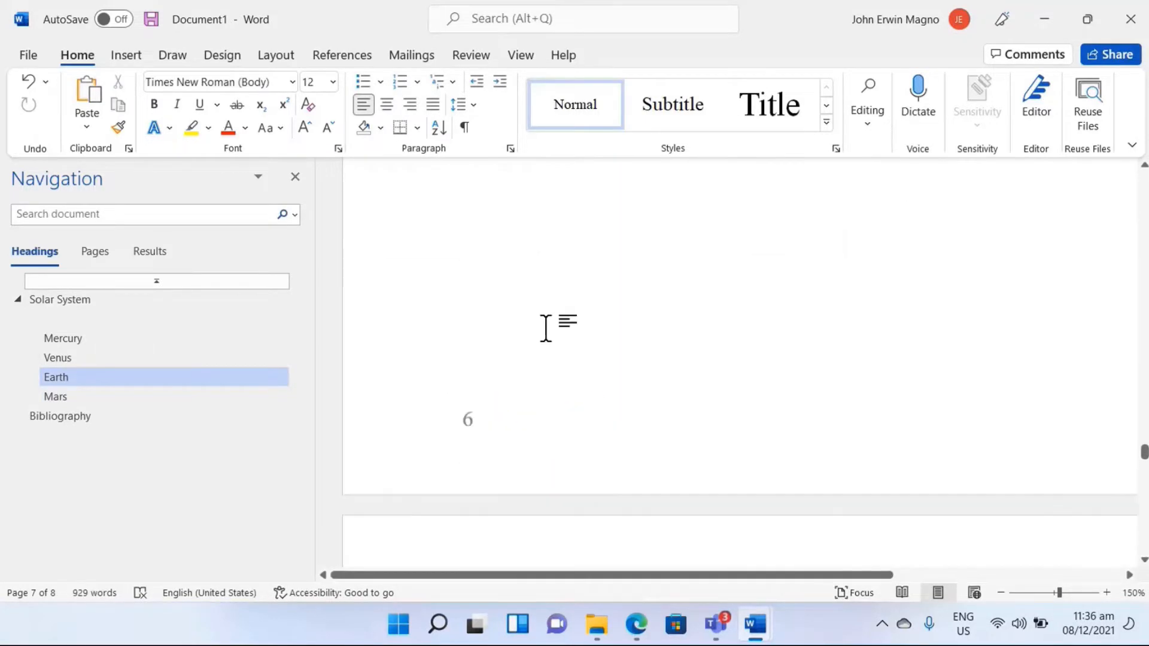
{"action": "left_click", "coordinate": [60, 397]}
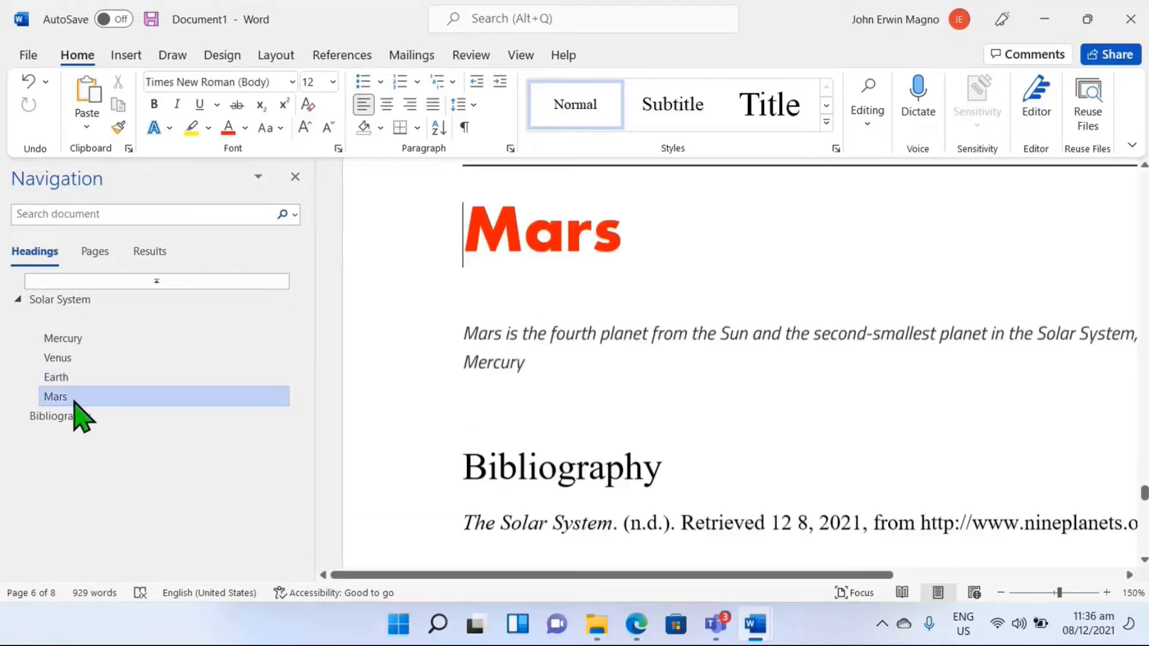
{"action": "scroll", "coordinate": [530, 284], "scroll_direction": "up", "scroll_amount": 10}
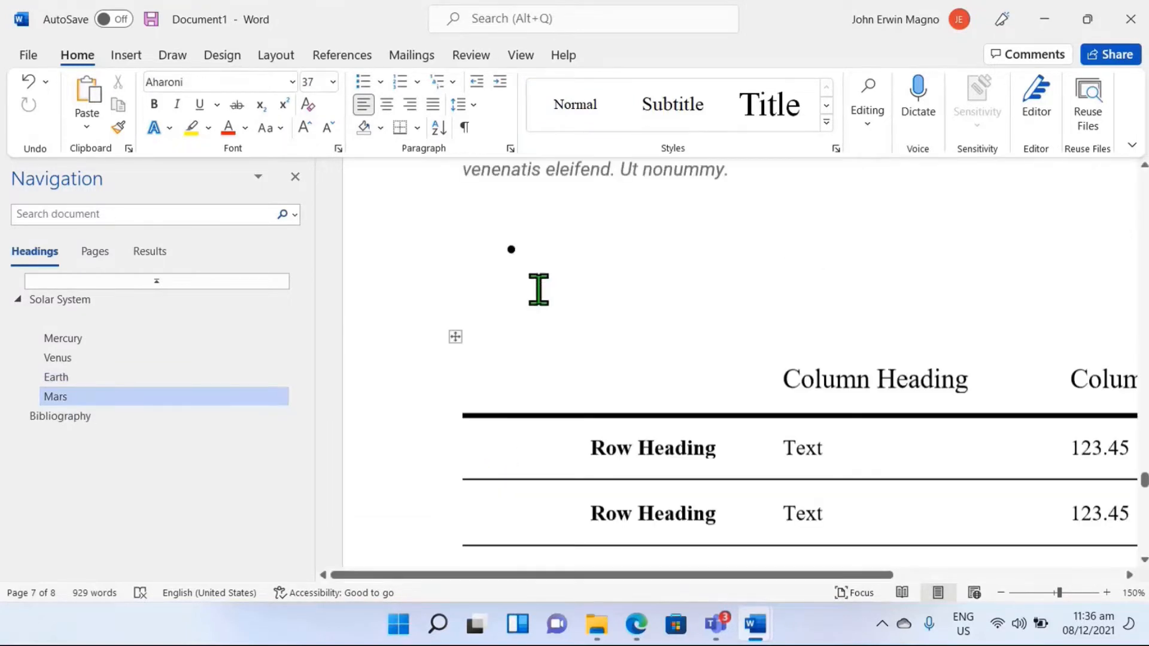
{"action": "scroll", "coordinate": [593, 477], "scroll_direction": "down", "scroll_amount": 5}
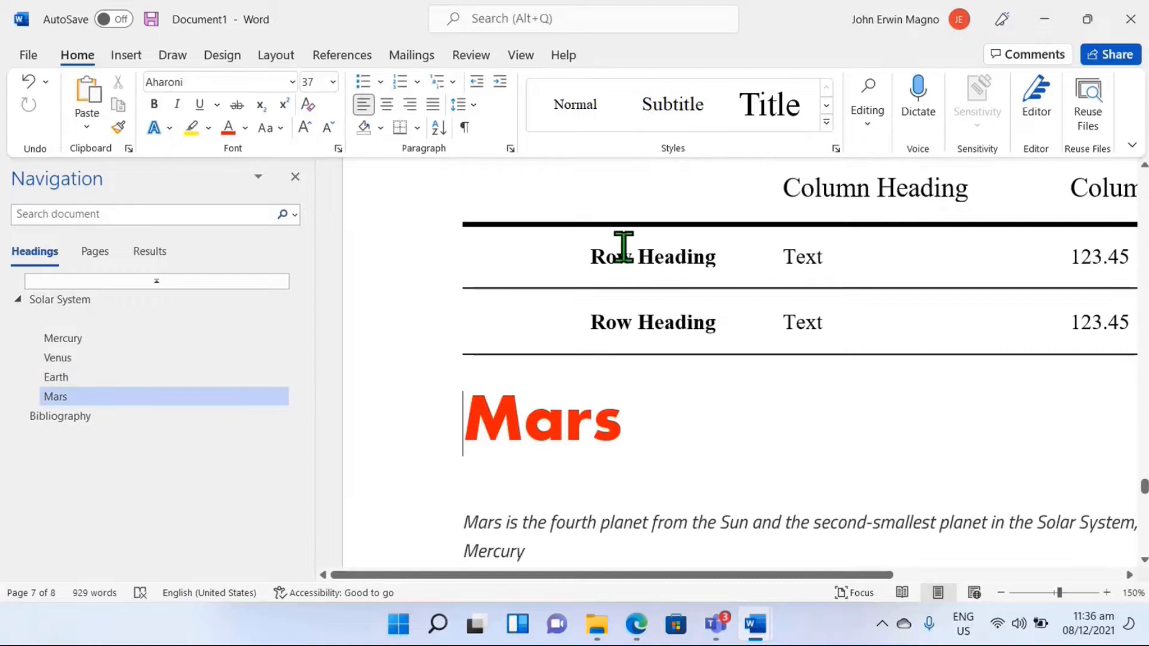
{"action": "left_click", "coordinate": [94, 323]}
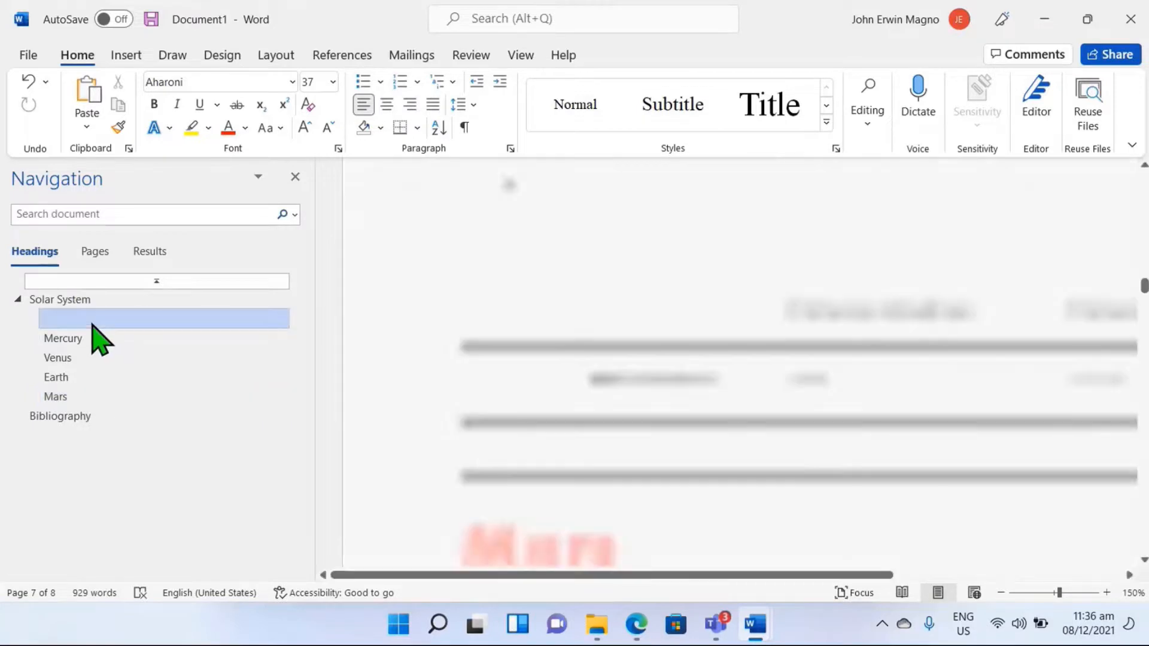
{"action": "scroll", "coordinate": [546, 308], "scroll_direction": "up", "scroll_amount": 10}
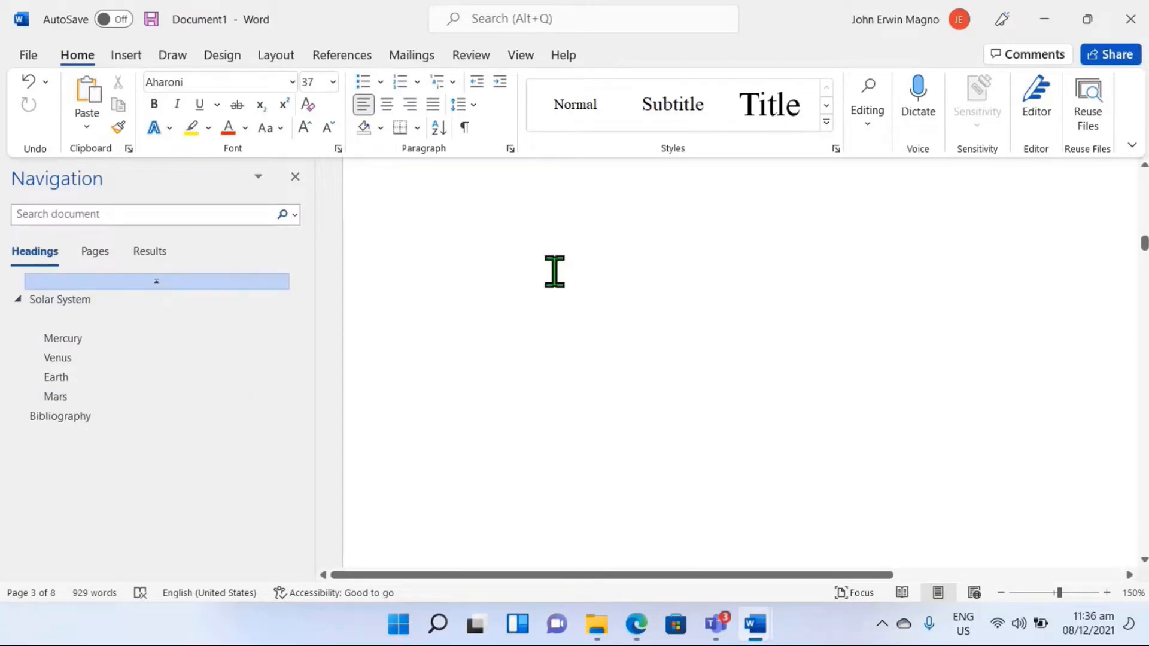
{"action": "scroll", "coordinate": [651, 321], "scroll_direction": "down", "scroll_amount": 2}
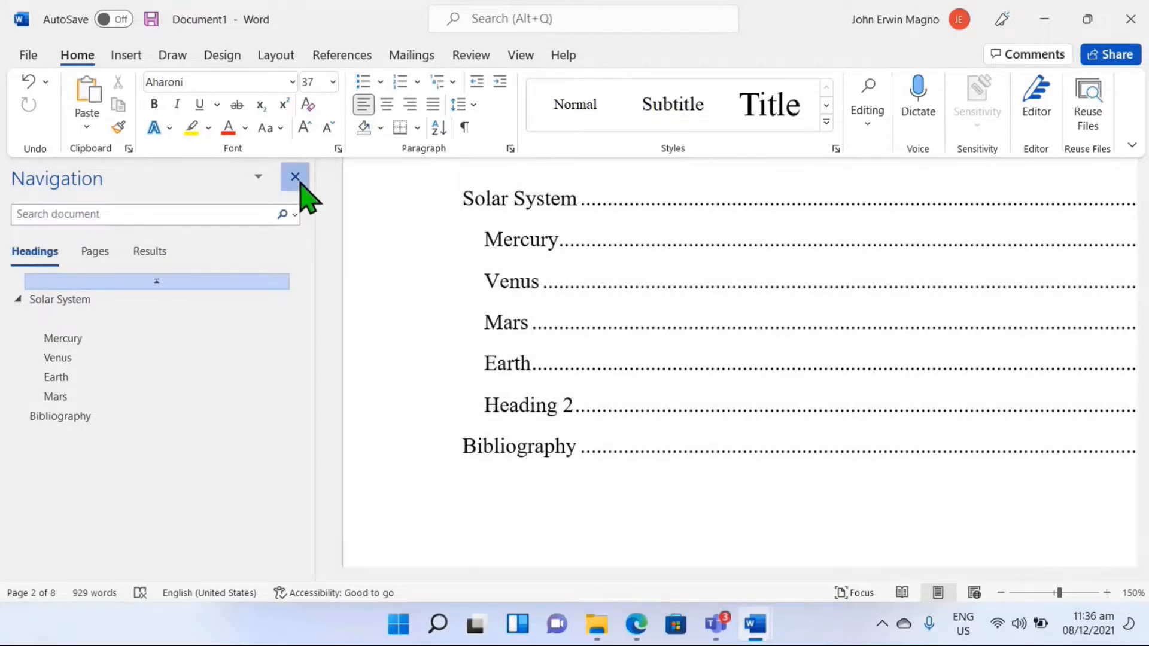
Step: Close the Navigation pane and update the entire table of contents to match the current headings
{"action": "left_click", "coordinate": [295, 176]}
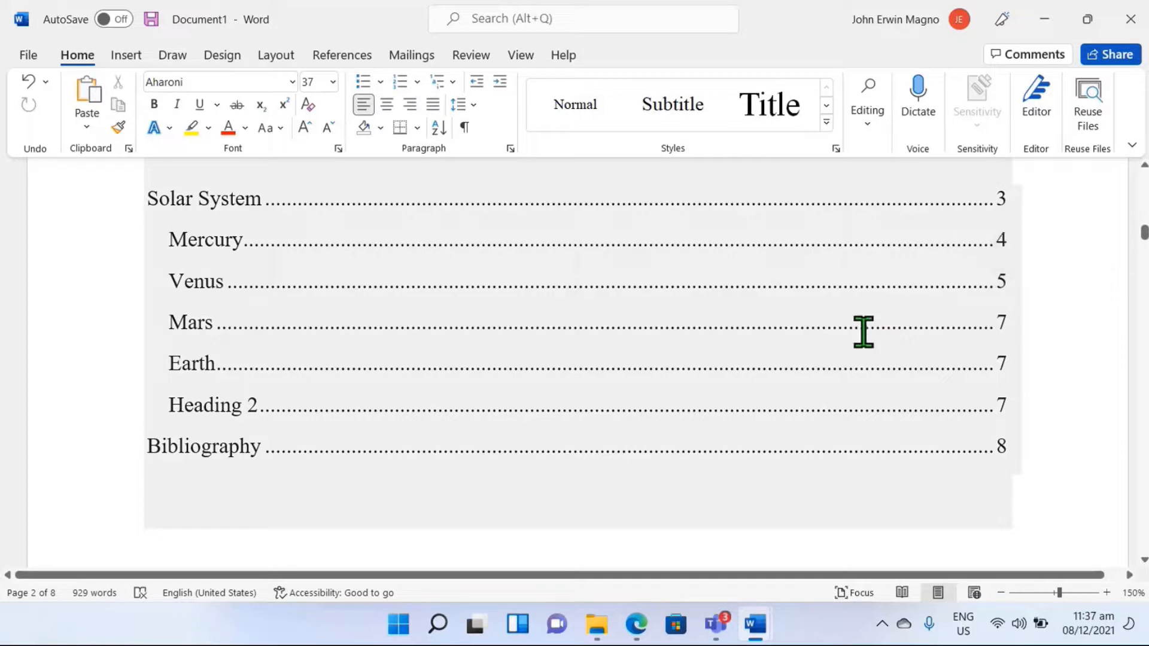
{"action": "scroll", "coordinate": [844, 343], "scroll_direction": "up", "scroll_amount": 1}
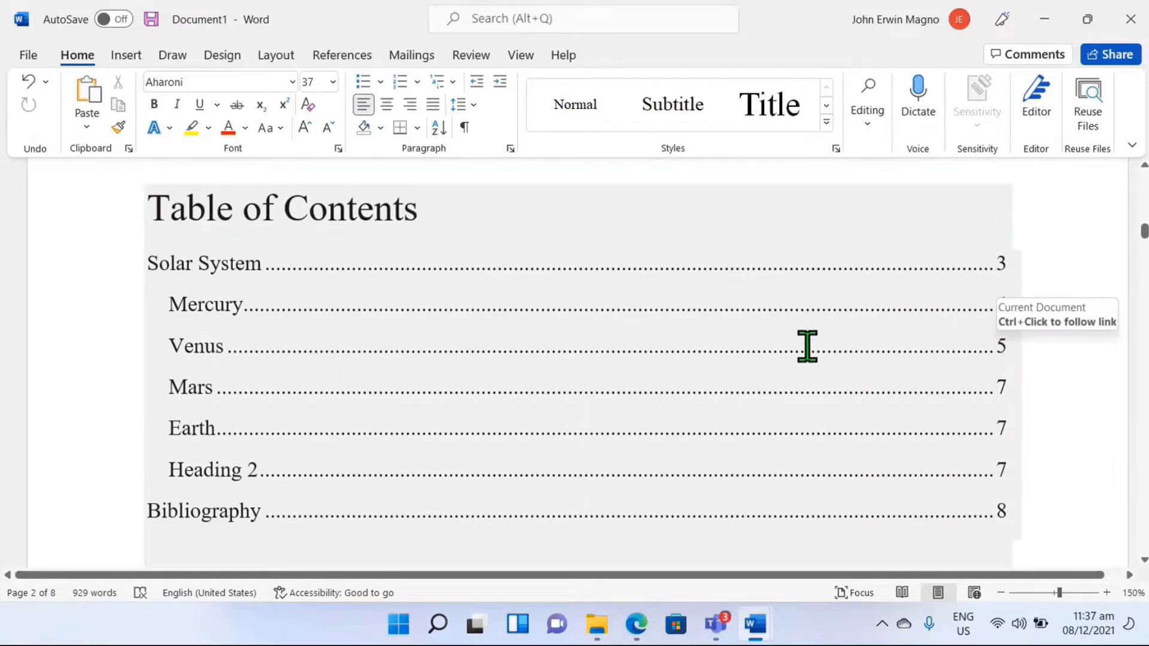
{"action": "scroll", "coordinate": [658, 389], "scroll_direction": "up", "scroll_amount": 1}
{"action": "left_click", "coordinate": [626, 398]}
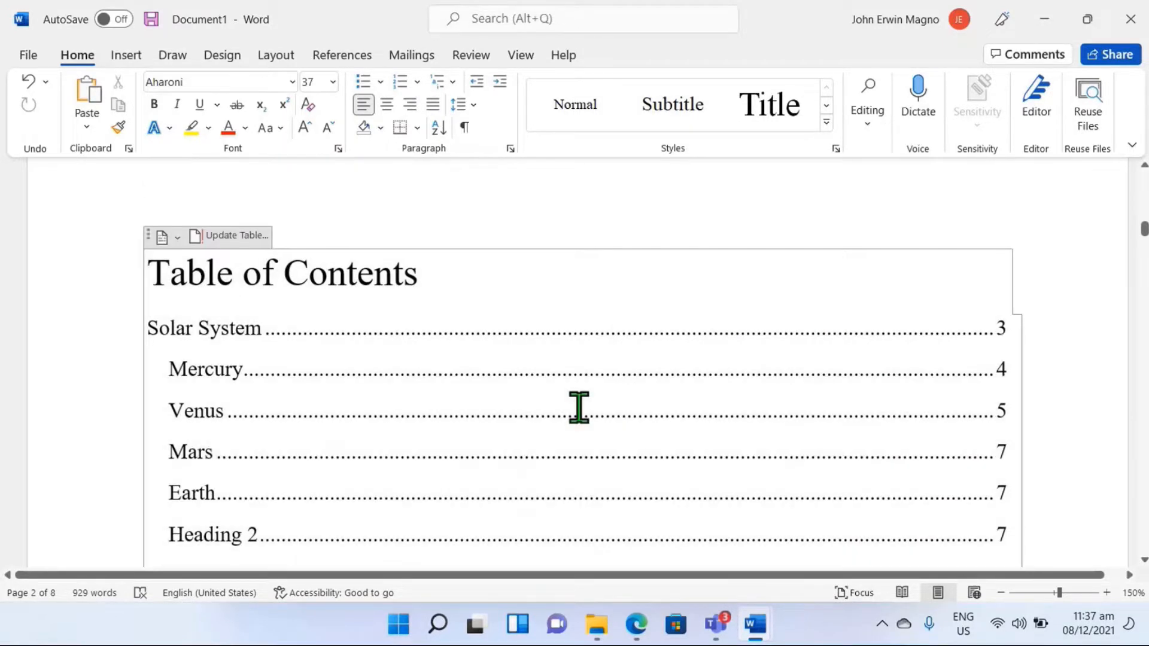
{"action": "left_click", "coordinate": [239, 238]}
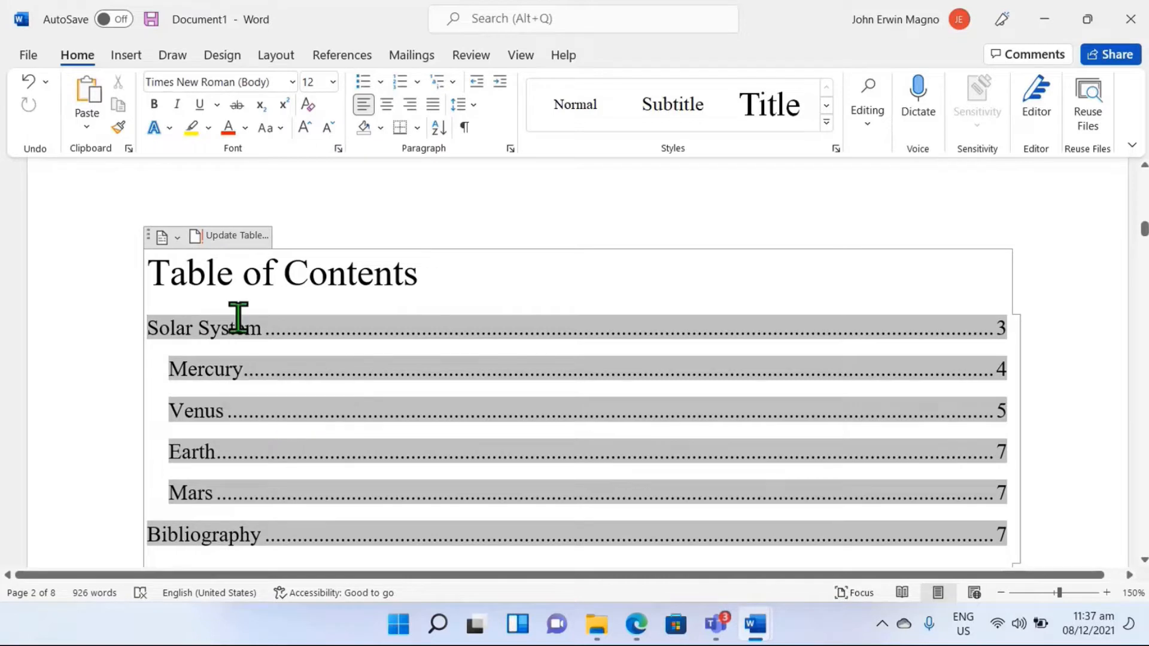
Step: Update the table of contents again, refreshing the page numbers only
{"action": "left_click", "coordinate": [238, 237]}
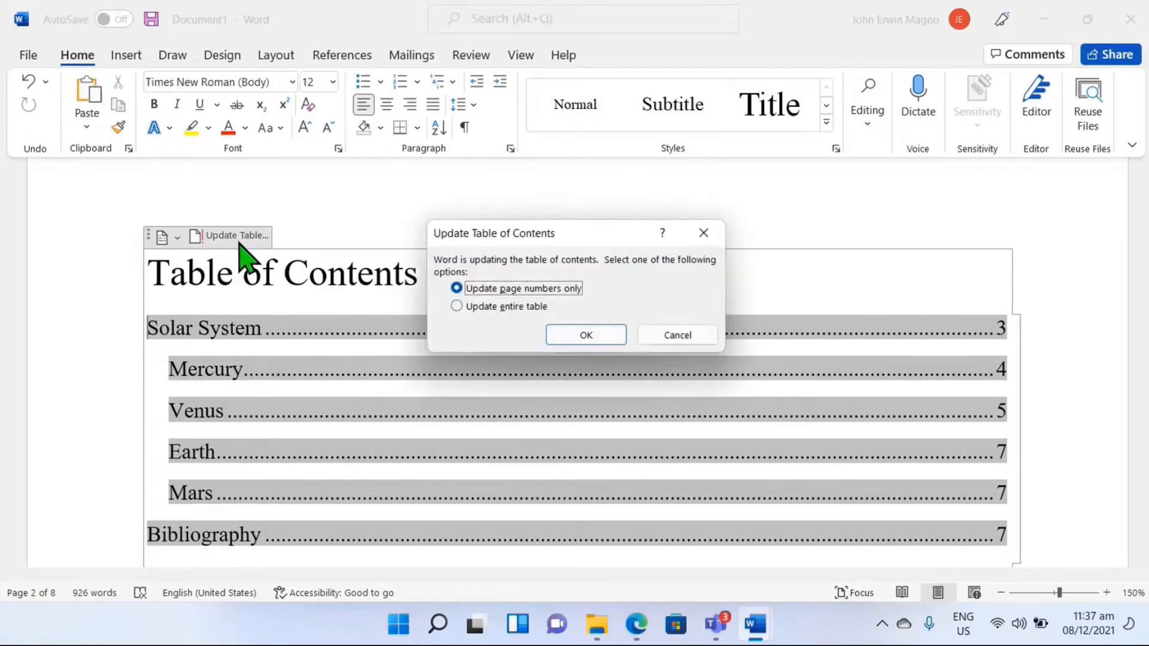
{"action": "left_click", "coordinate": [496, 307]}
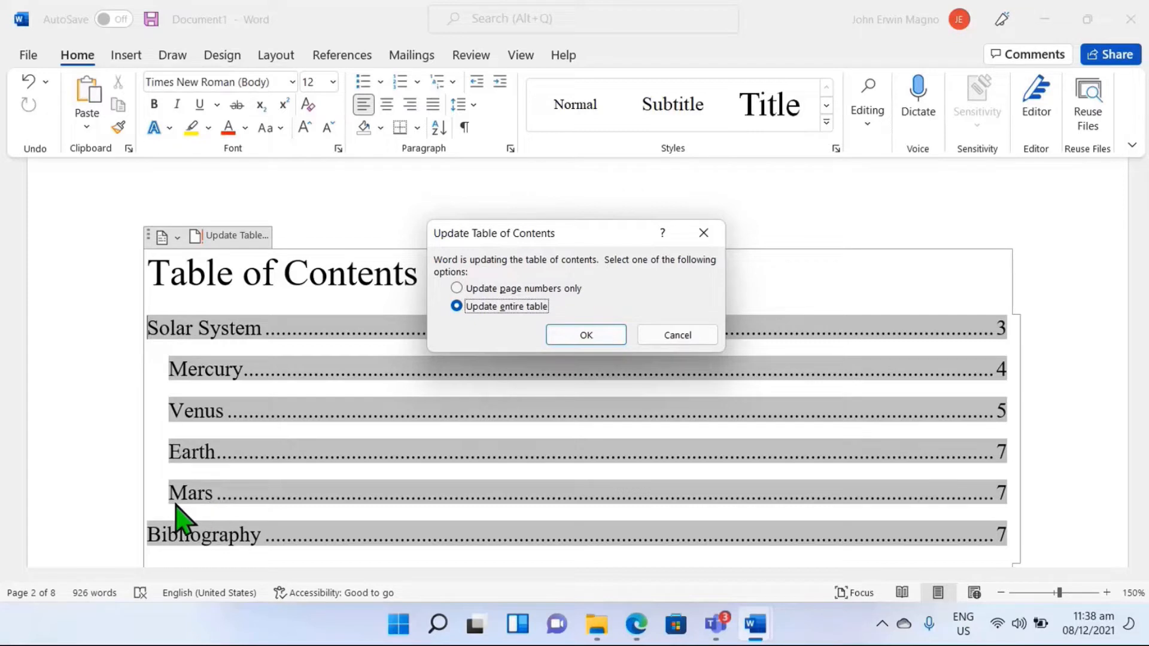
{"action": "left_click", "coordinate": [504, 290]}
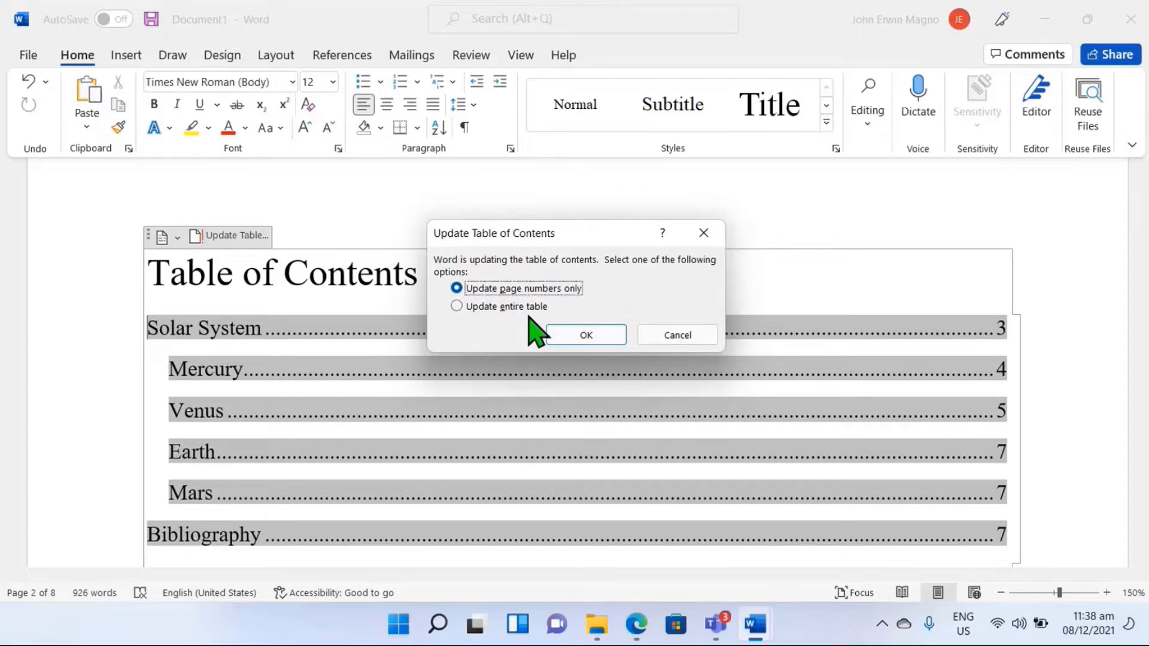
{"action": "left_click", "coordinate": [562, 334]}
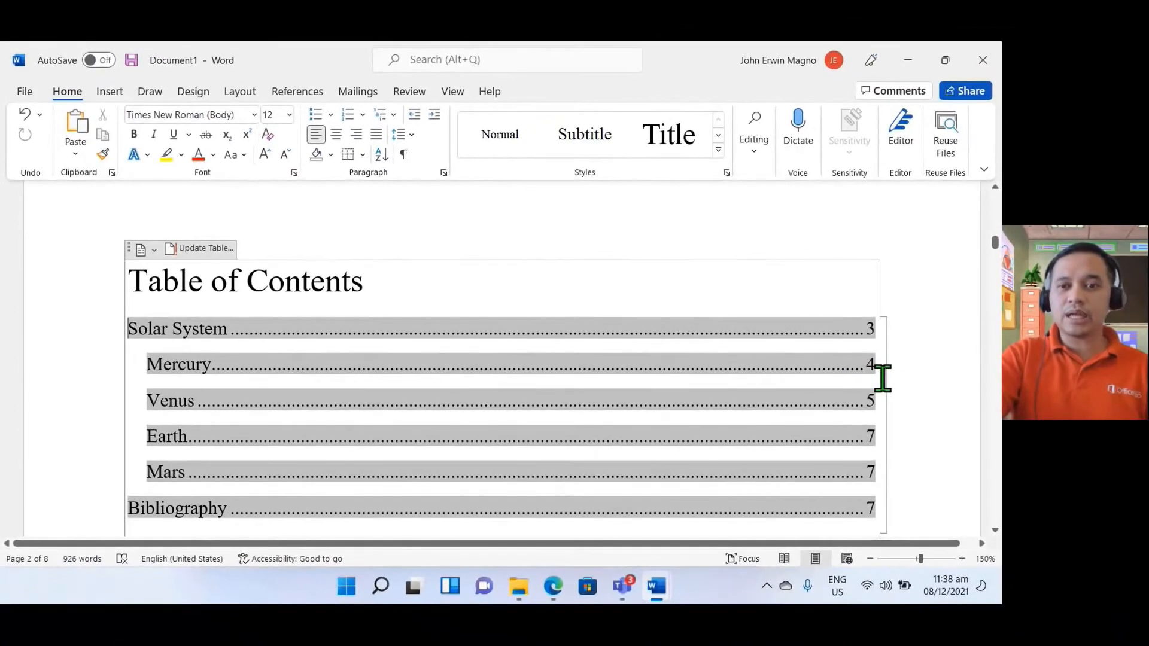
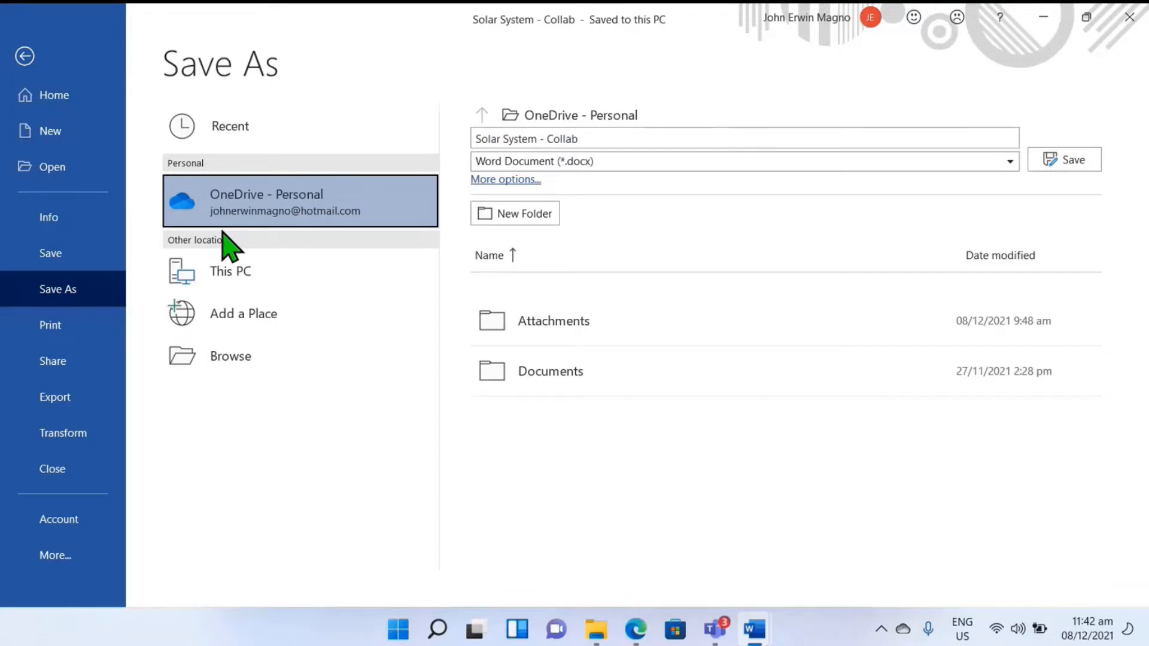
Step: Save the document to the personal OneDrive as a Word document named Solar System - Collab
{"action": "left_click", "coordinate": [588, 137]}
{"action": "left_click", "coordinate": [598, 135]}
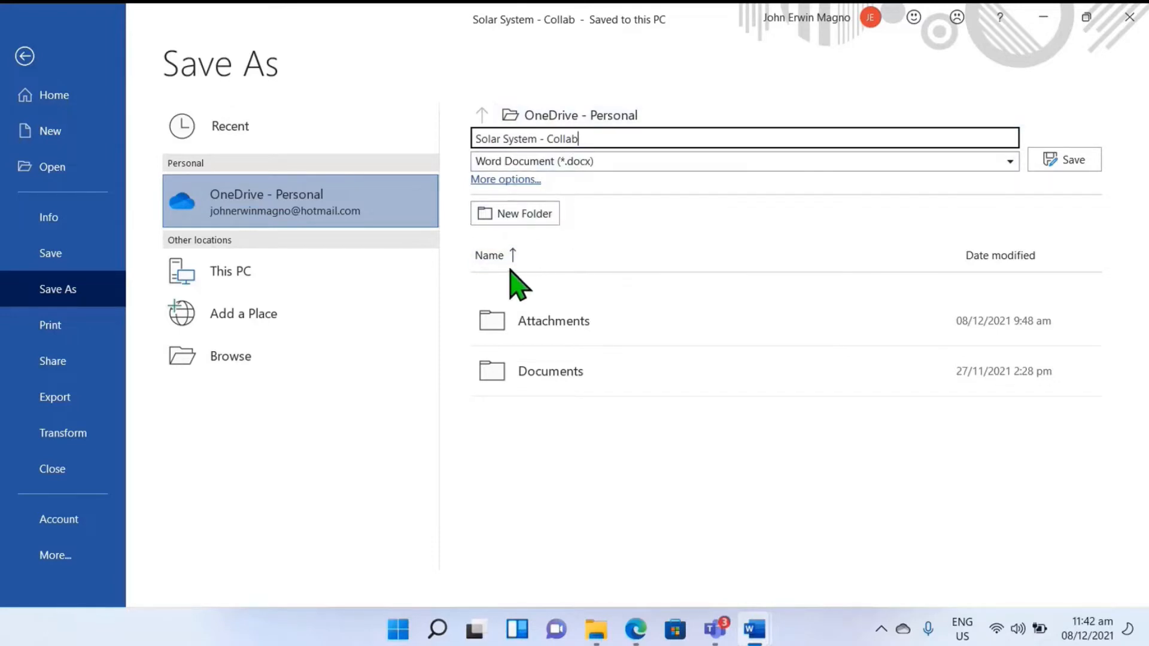
{"action": "left_click", "coordinate": [1072, 160]}
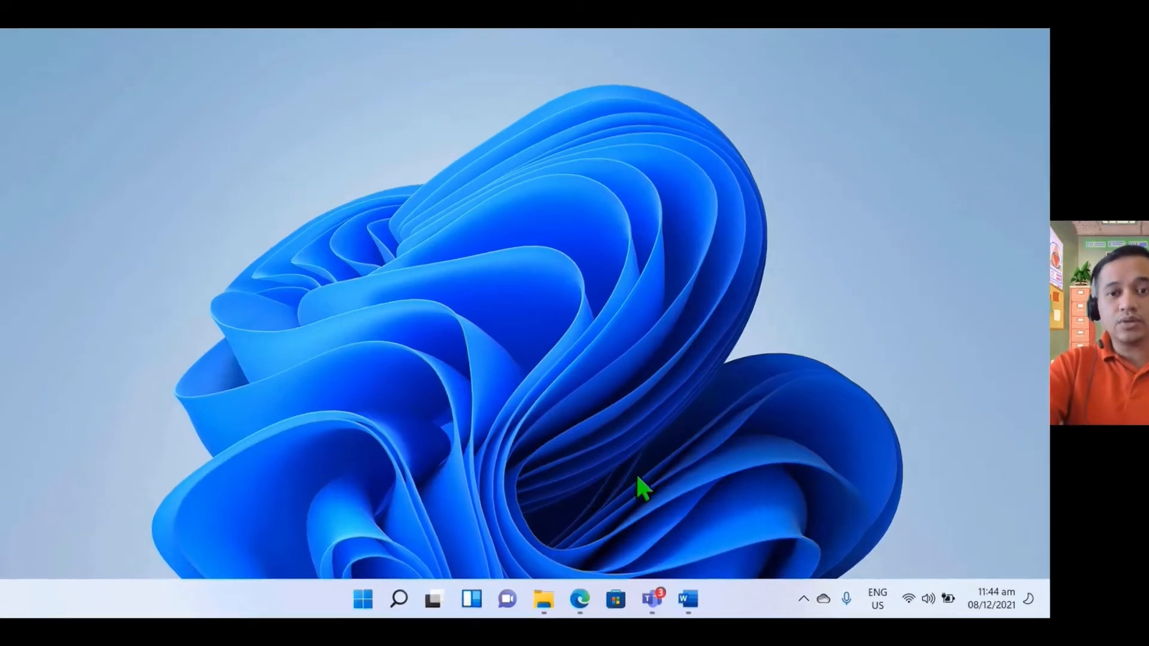
Step: Switch to Microsoft Edge, go to home.live.com and open the Outlook sign-in page
{"action": "left_click", "coordinate": [579, 598]}
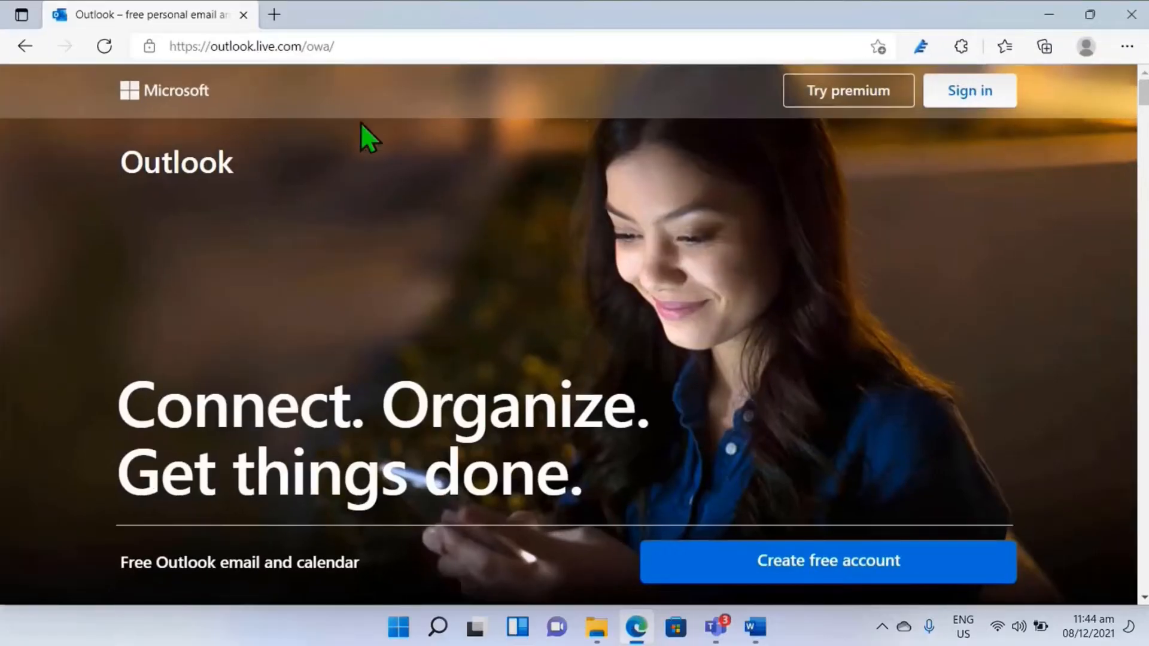
{"action": "left_click", "coordinate": [357, 50]}
{"action": "type", "text": "home"}
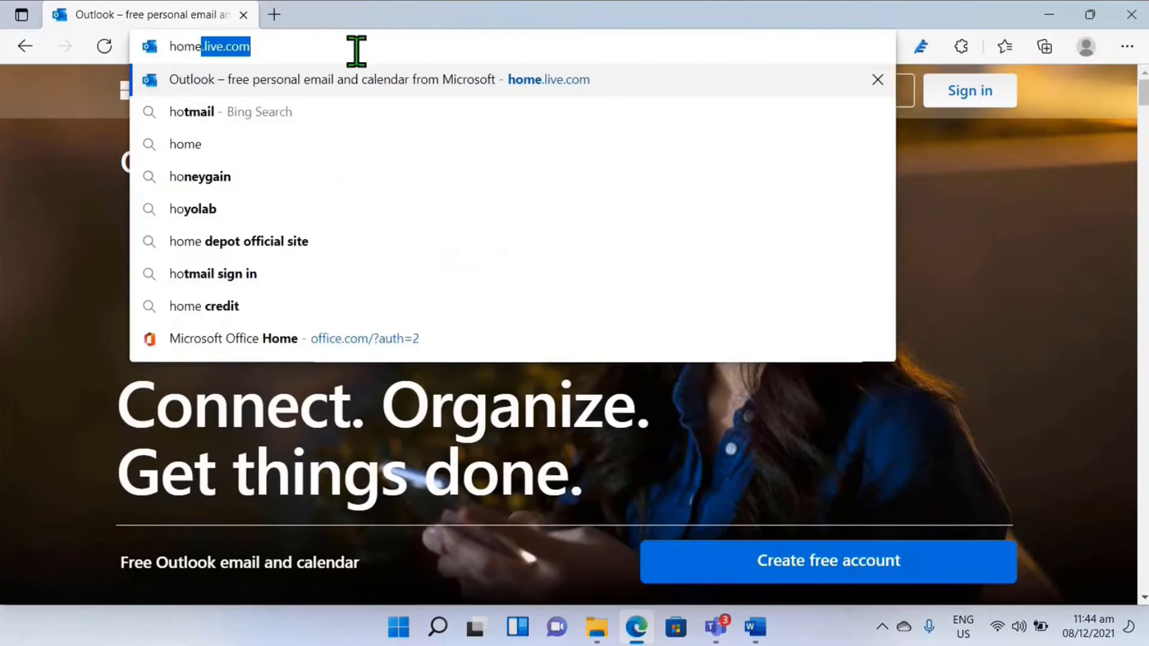
{"action": "key", "text": "Return"}
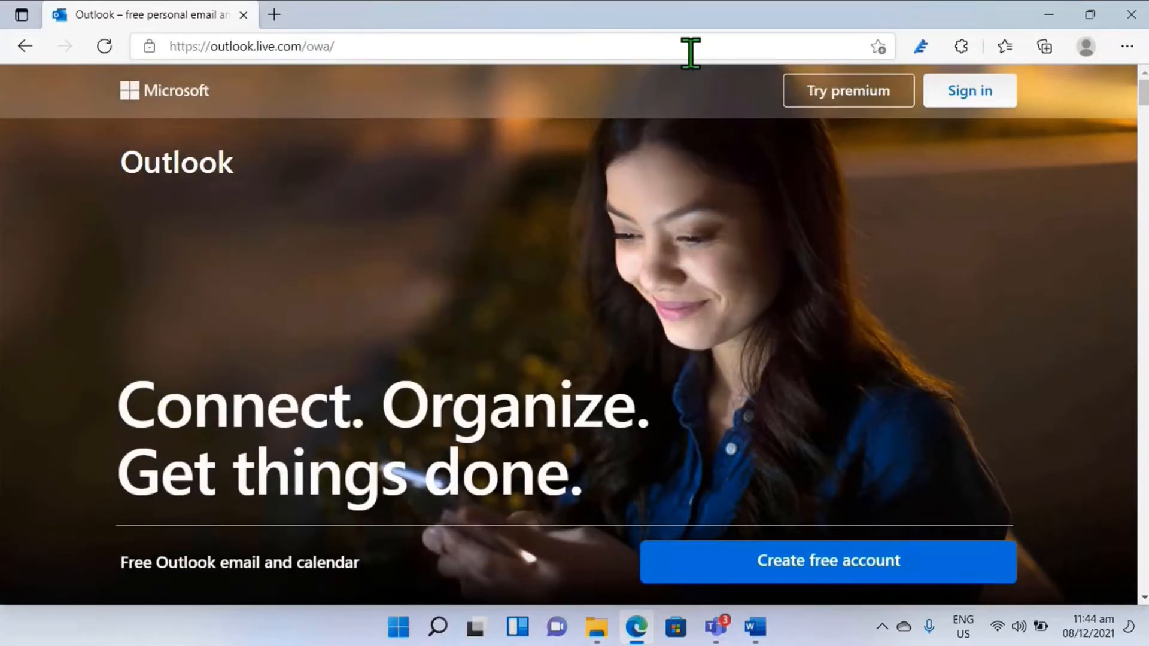
{"action": "left_click", "coordinate": [984, 95]}
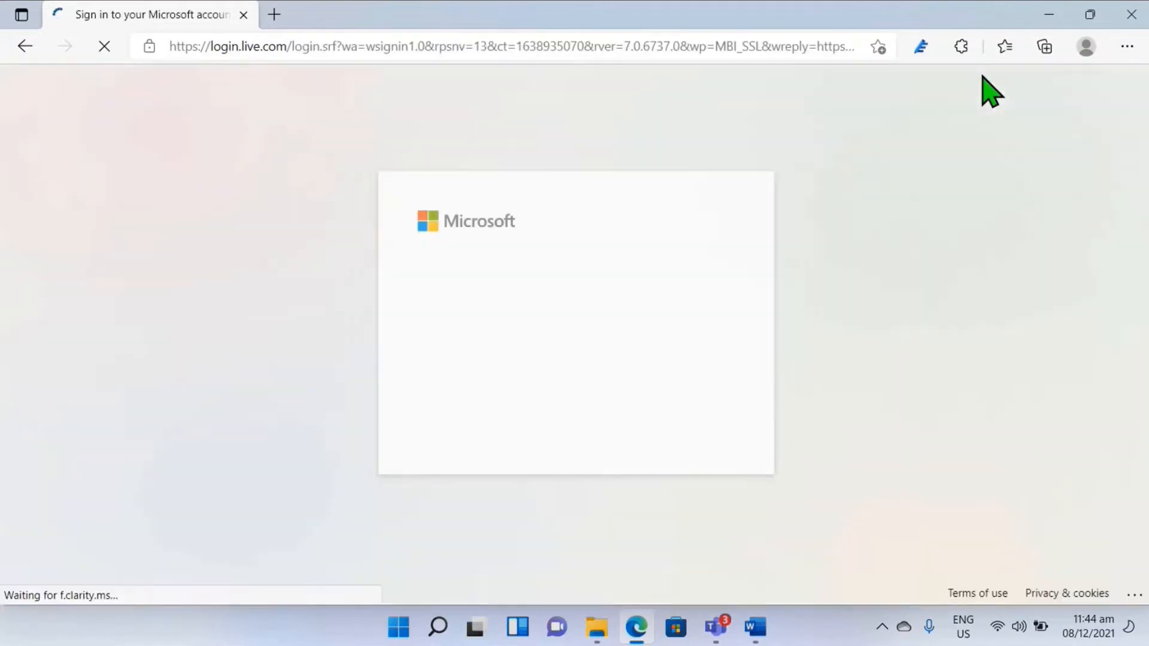
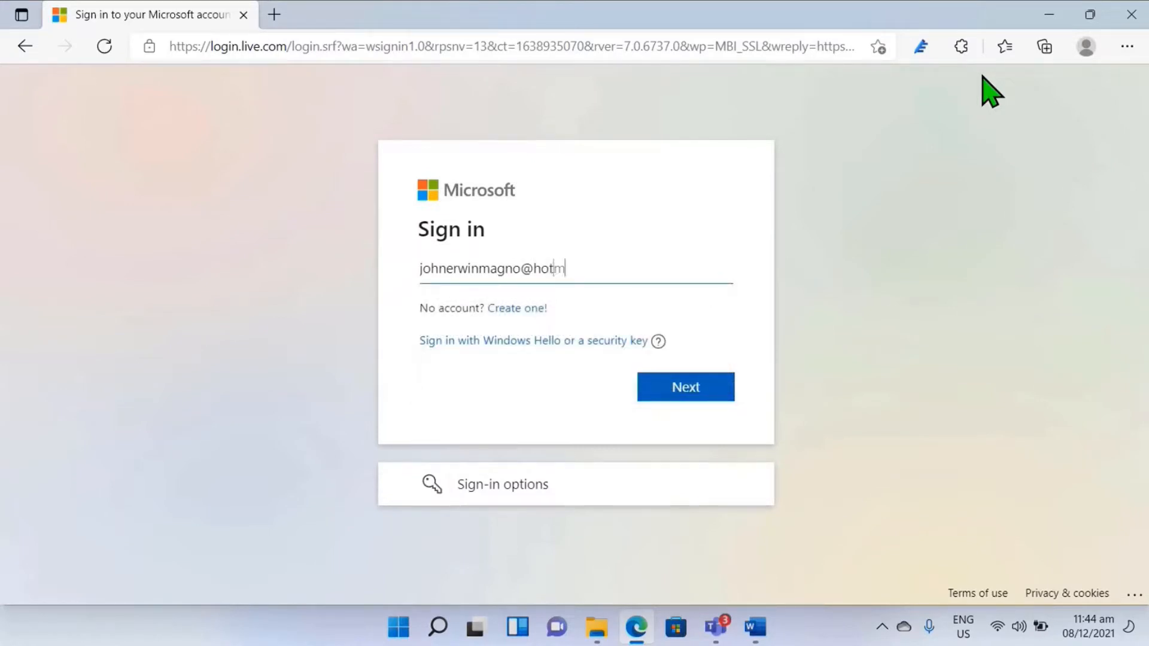
Step: Sign in with the account e-mail and password, and decline to have the browser save the password
{"action": "key", "text": "Return"}
{"action": "type", "text": "••"}
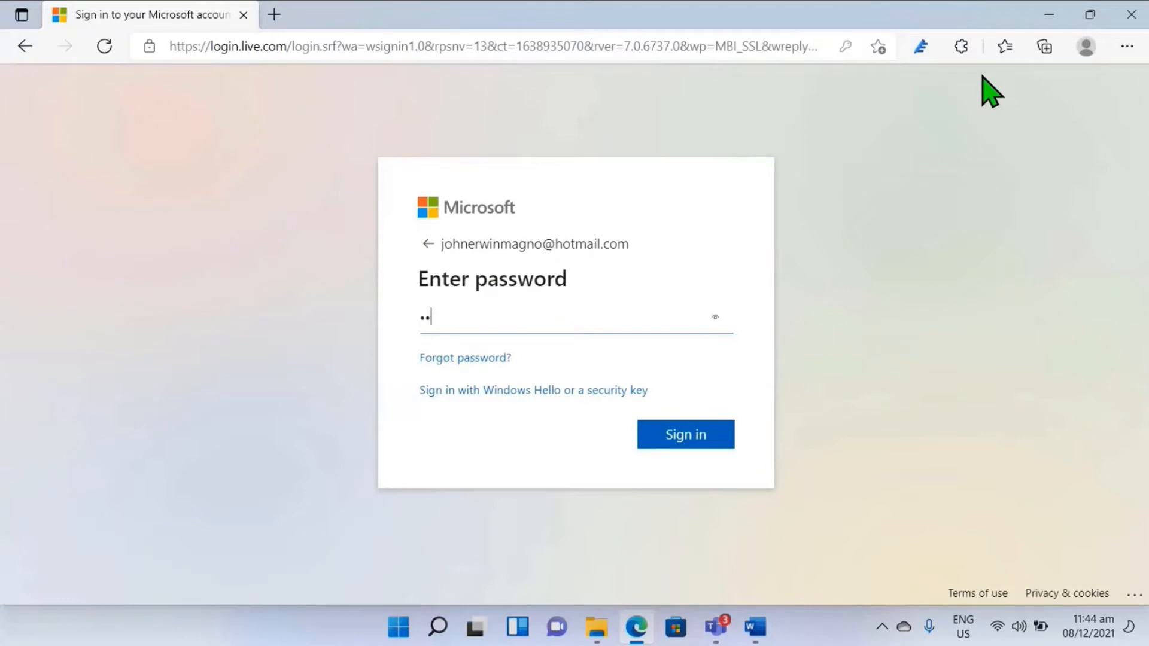
{"action": "key", "text": "Return"}
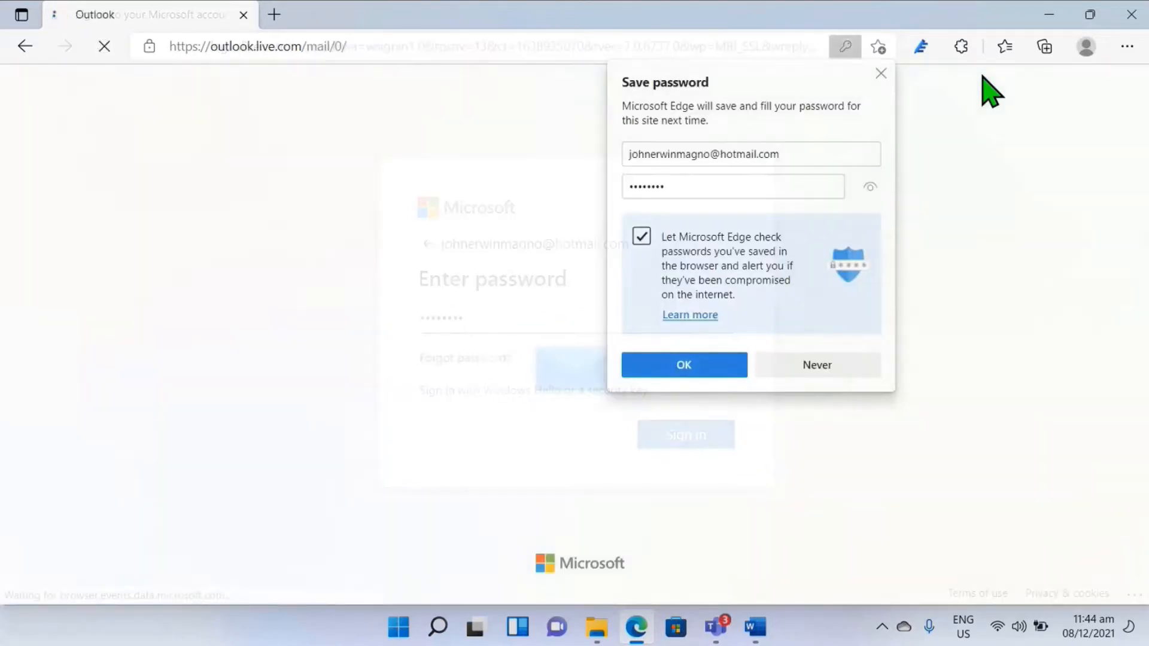
{"action": "left_click", "coordinate": [828, 362]}
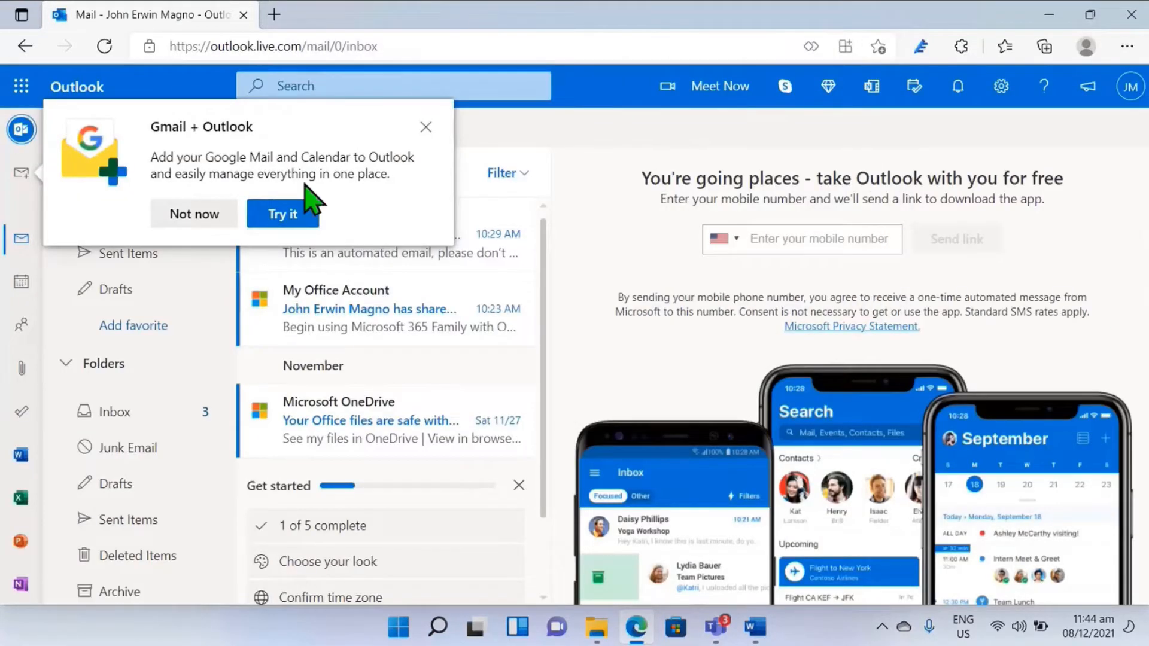
Step: Dismiss the Gmail offer and open Solar System - Collab from OneDrive in Word for the web, viewing its first pages
{"action": "left_click", "coordinate": [425, 127]}
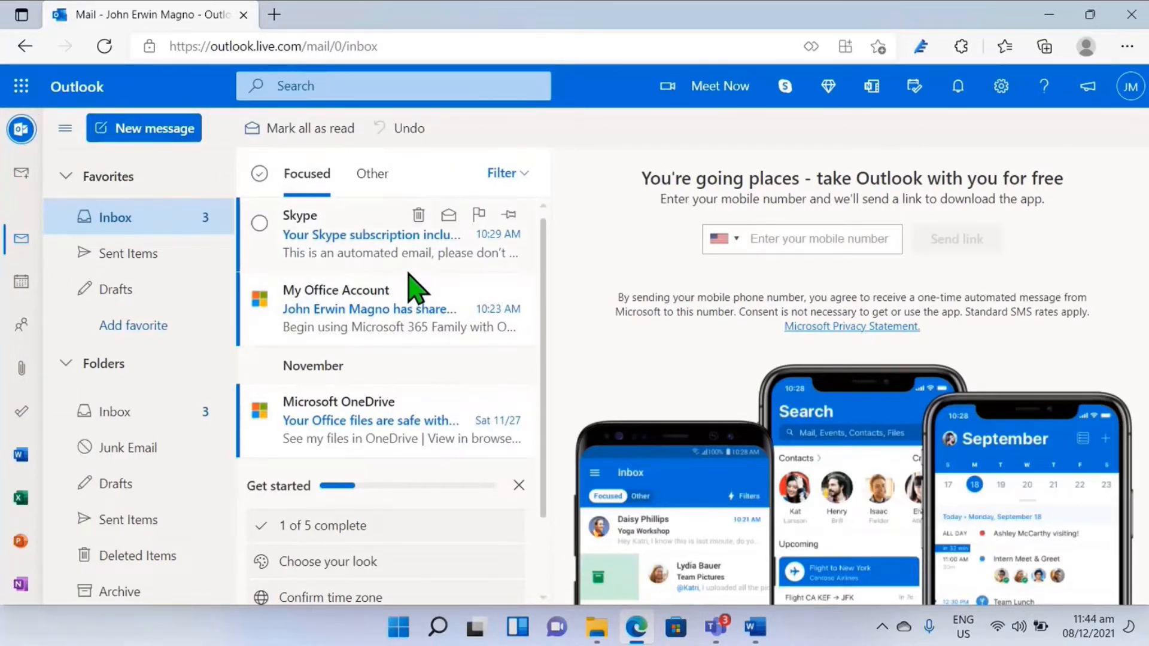
{"action": "left_click", "coordinate": [21, 90]}
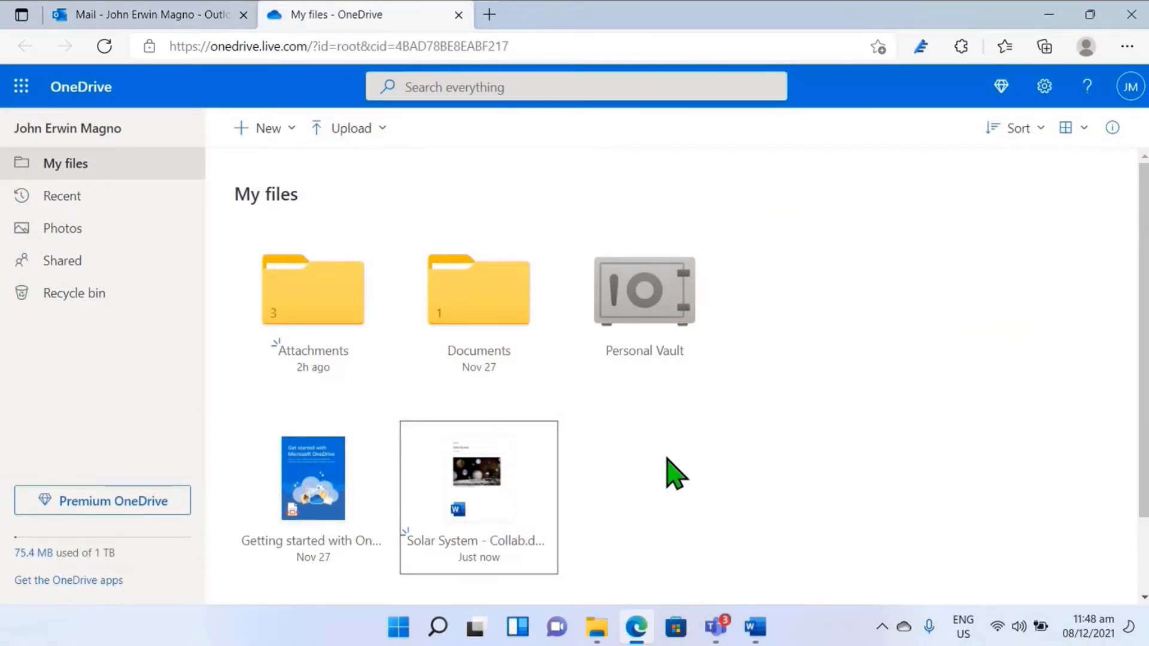
{"action": "left_click", "coordinate": [495, 492]}
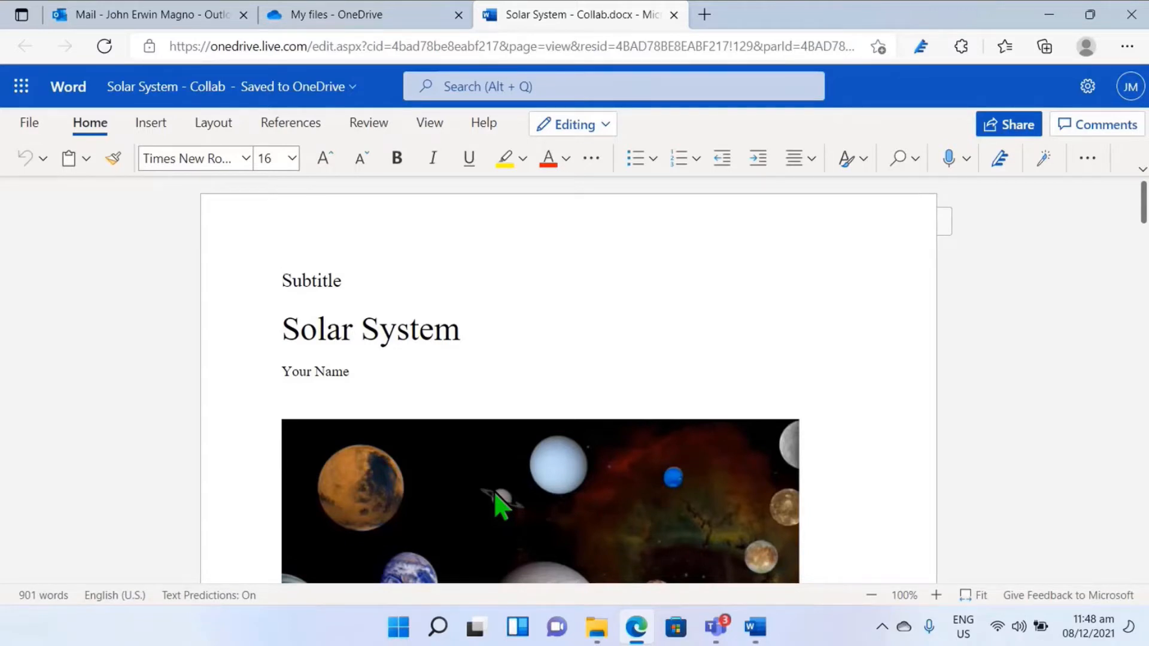
{"action": "scroll", "coordinate": [446, 395], "scroll_direction": "down", "scroll_amount": 10}
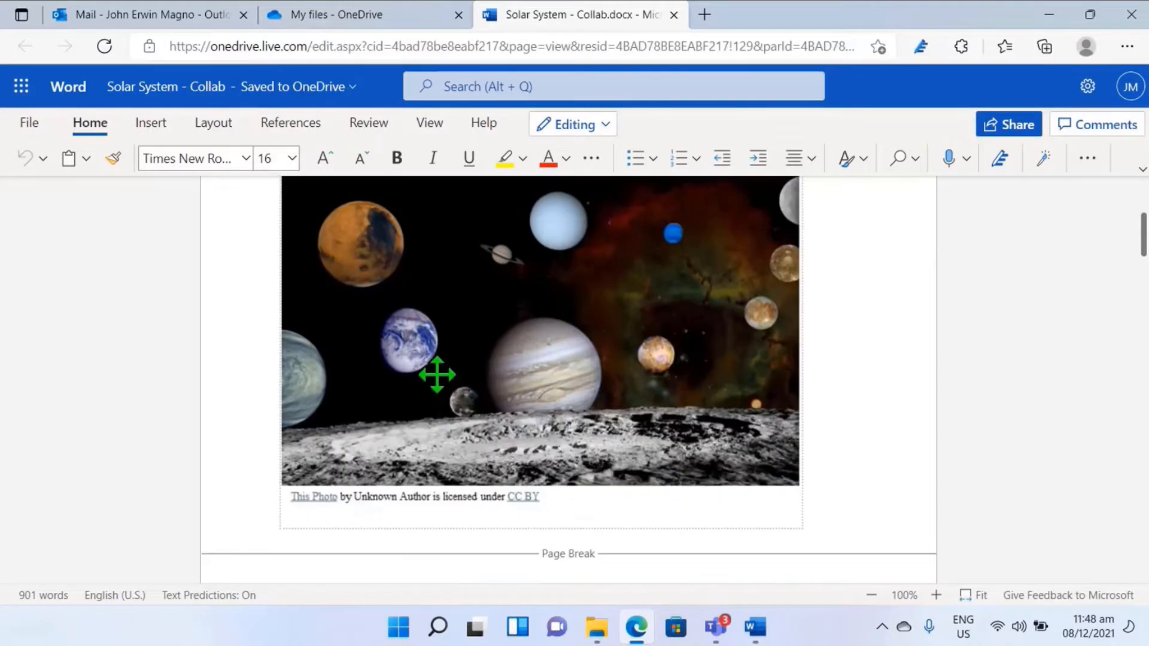
{"action": "scroll", "coordinate": [435, 371], "scroll_direction": "down", "scroll_amount": 2}
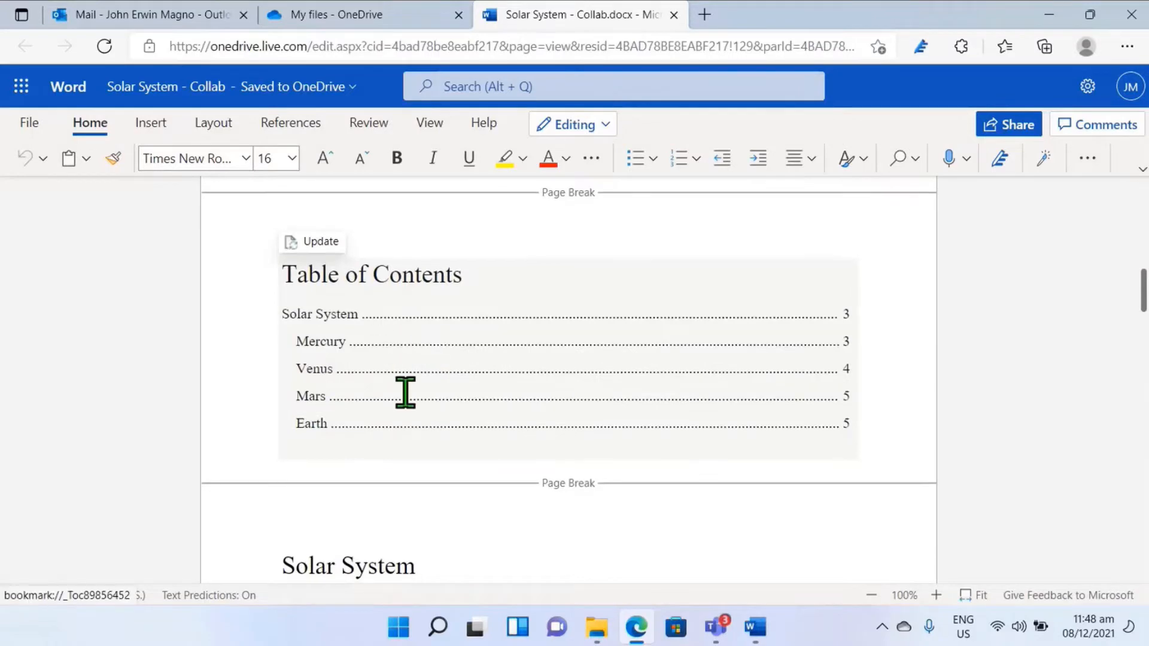
{"action": "scroll", "coordinate": [439, 370], "scroll_direction": "up", "scroll_amount": 12}
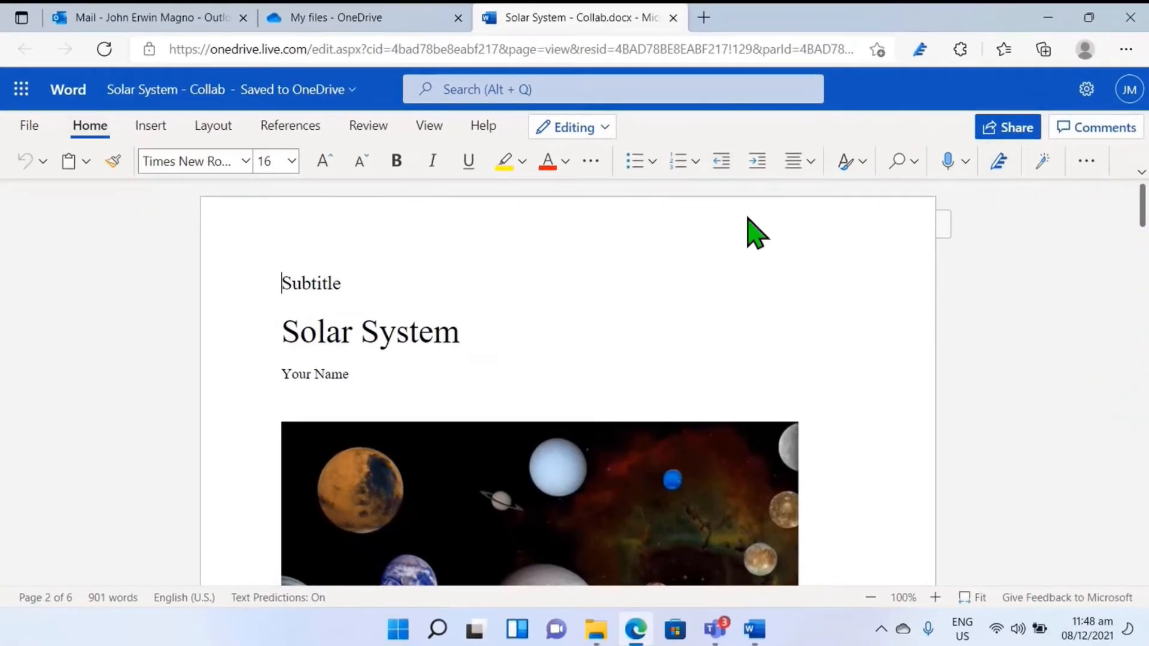
Step: Run the Editor check on the document and examine its score, corrections and refinements, including Clarity
{"action": "left_click", "coordinate": [999, 173]}
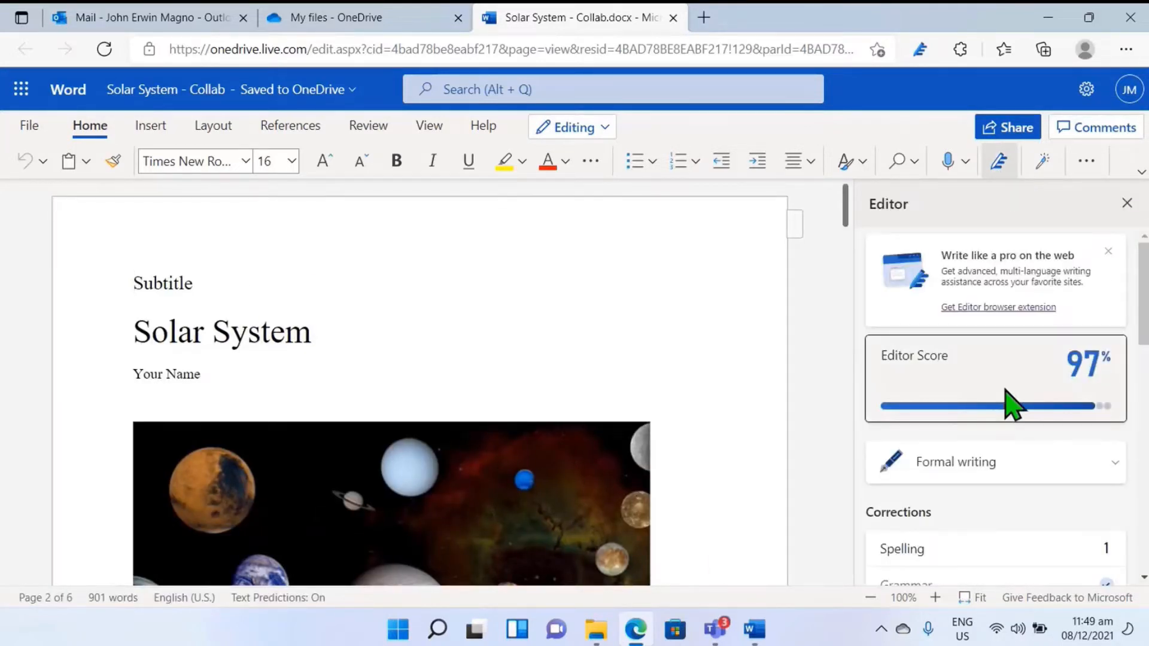
{"action": "scroll", "coordinate": [1011, 401], "scroll_direction": "down", "scroll_amount": 1}
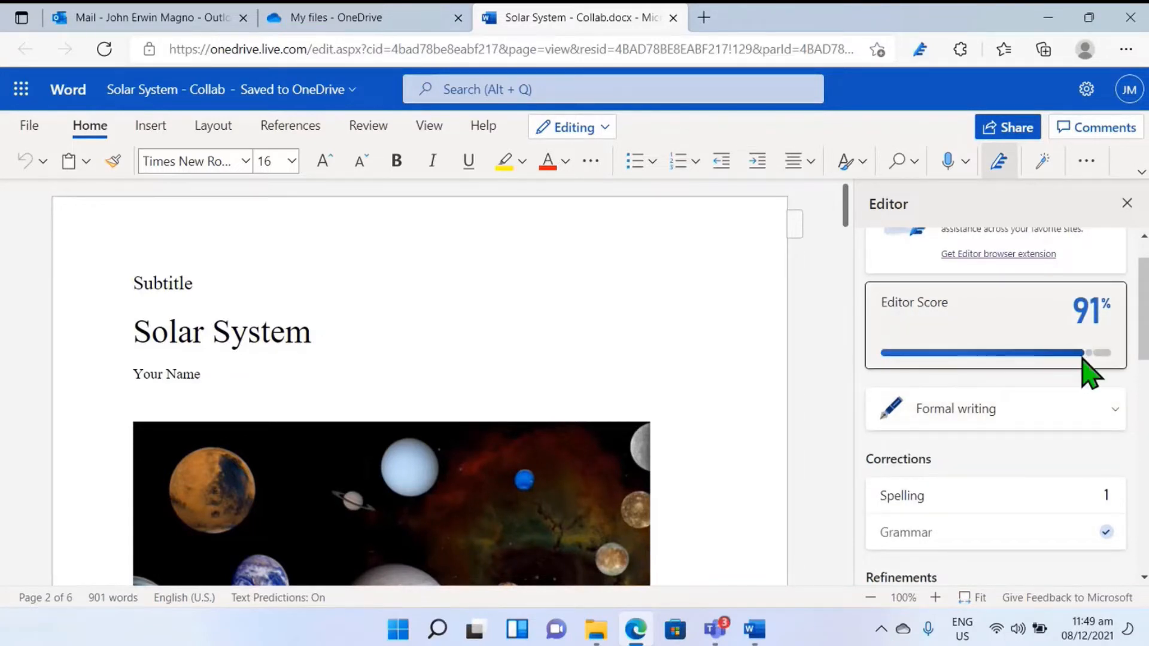
{"action": "scroll", "coordinate": [1071, 374], "scroll_direction": "down", "scroll_amount": 3}
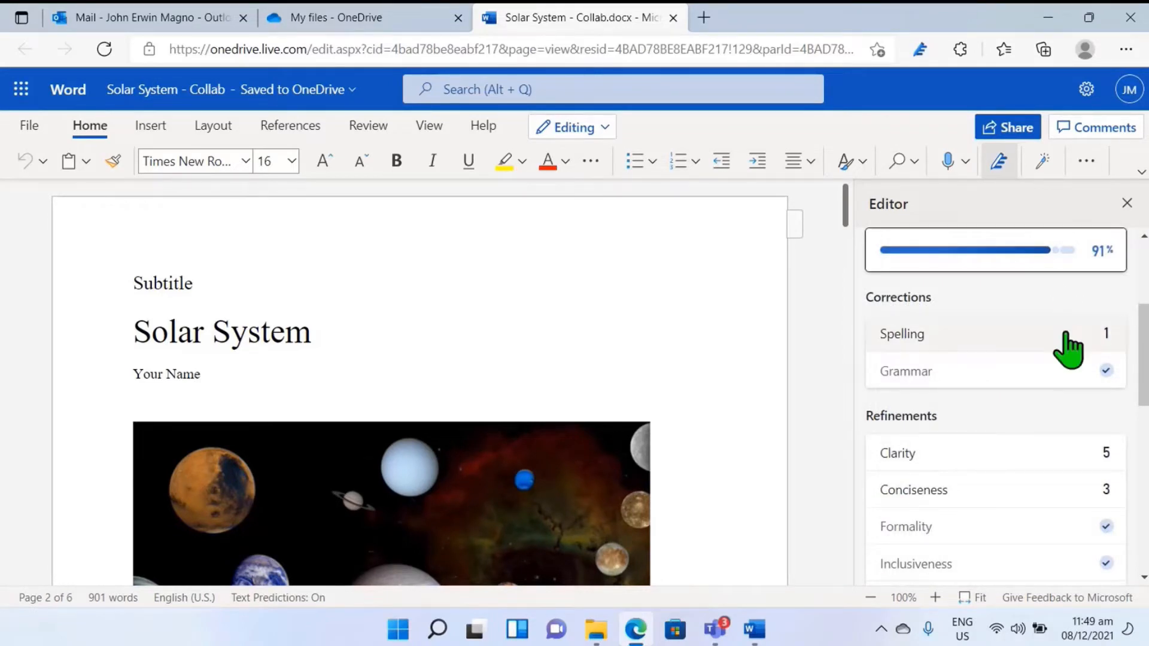
{"action": "left_click", "coordinate": [928, 467]}
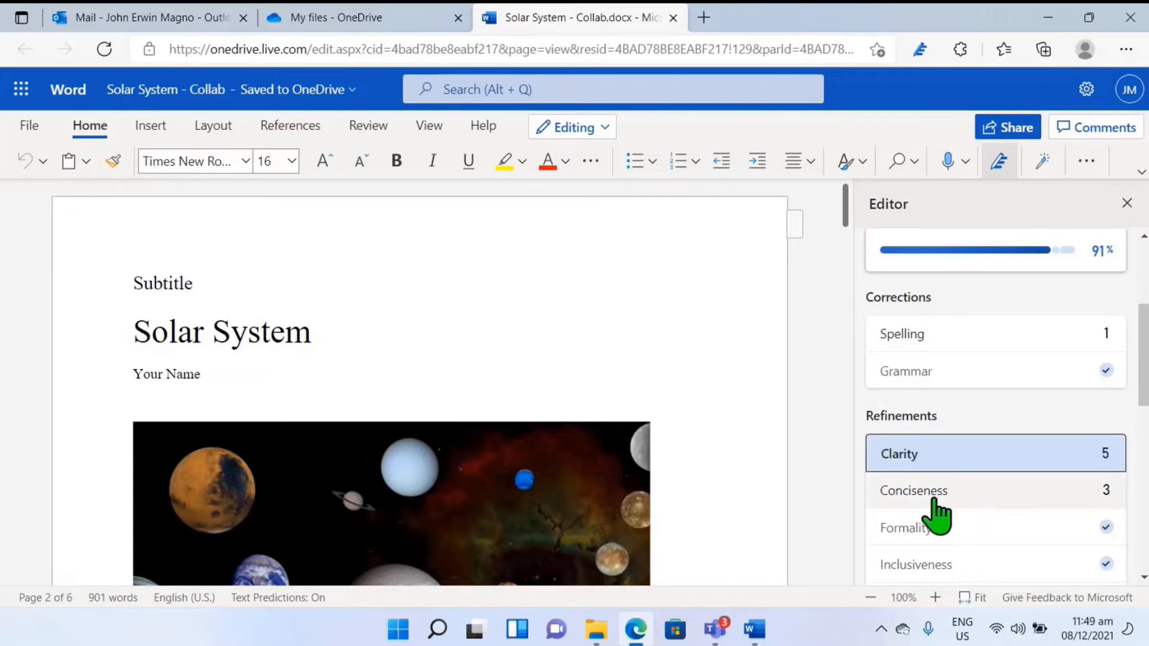
{"action": "scroll", "coordinate": [977, 479], "scroll_direction": "down", "scroll_amount": 1}
{"action": "scroll", "coordinate": [1015, 473], "scroll_direction": "down", "scroll_amount": 1}
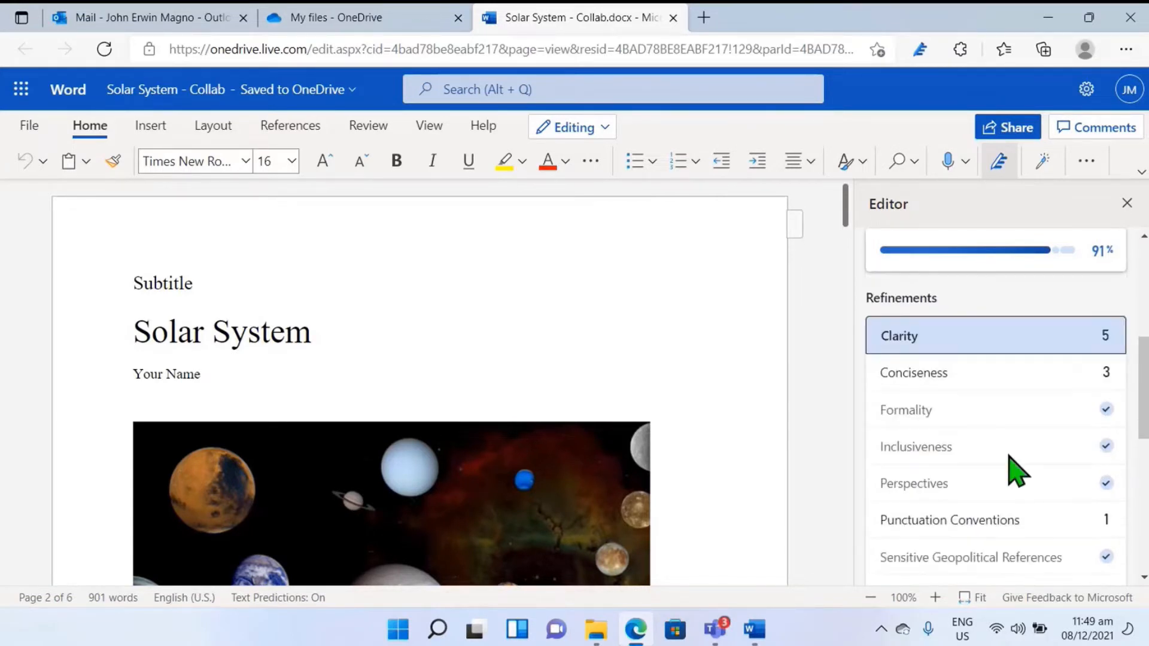
{"action": "scroll", "coordinate": [1017, 469], "scroll_direction": "up", "scroll_amount": 3}
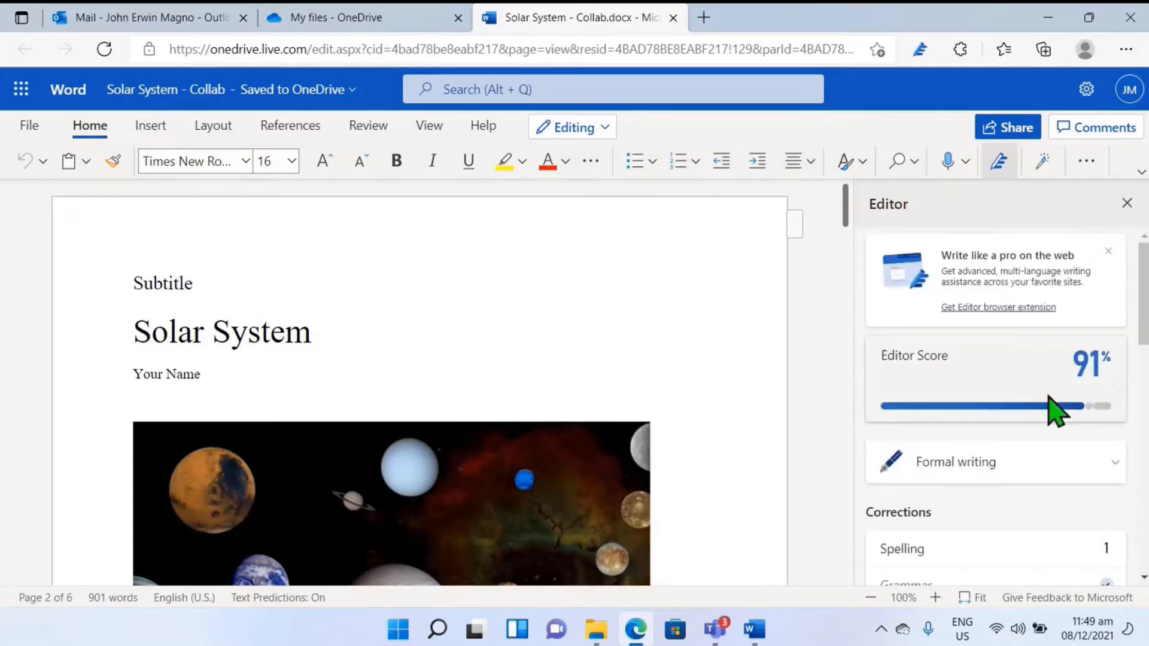
Step: Compare the Editor score under Professional and Casual writing, and return the writing style to Formal
{"action": "left_click", "coordinate": [1061, 470]}
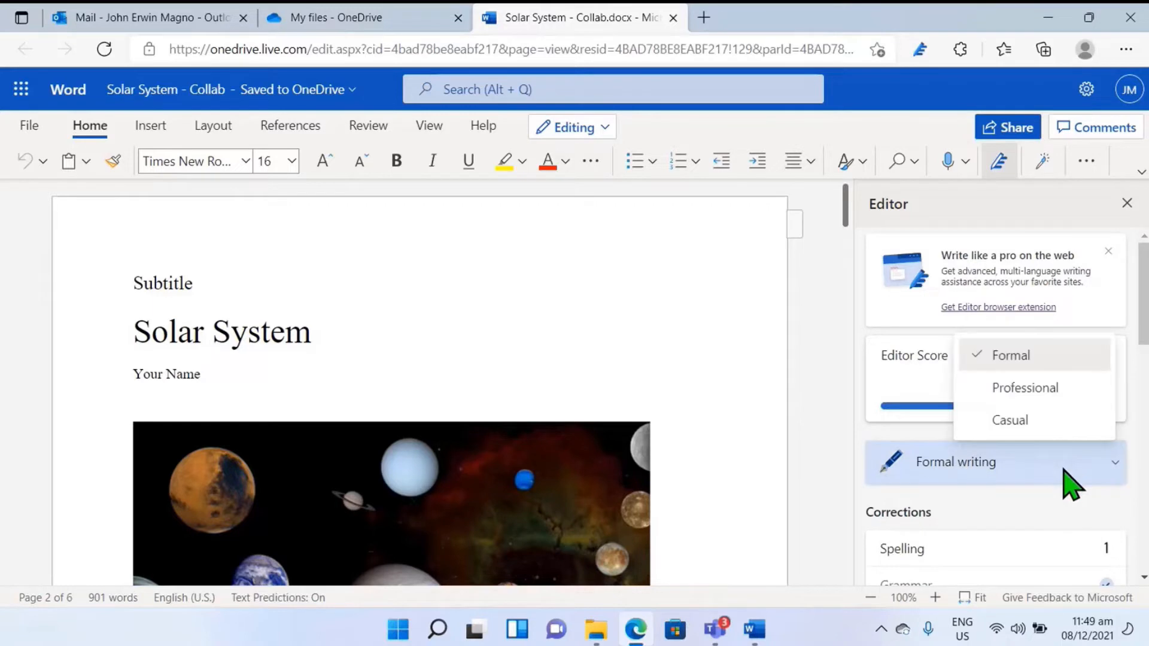
{"action": "left_click", "coordinate": [1044, 396]}
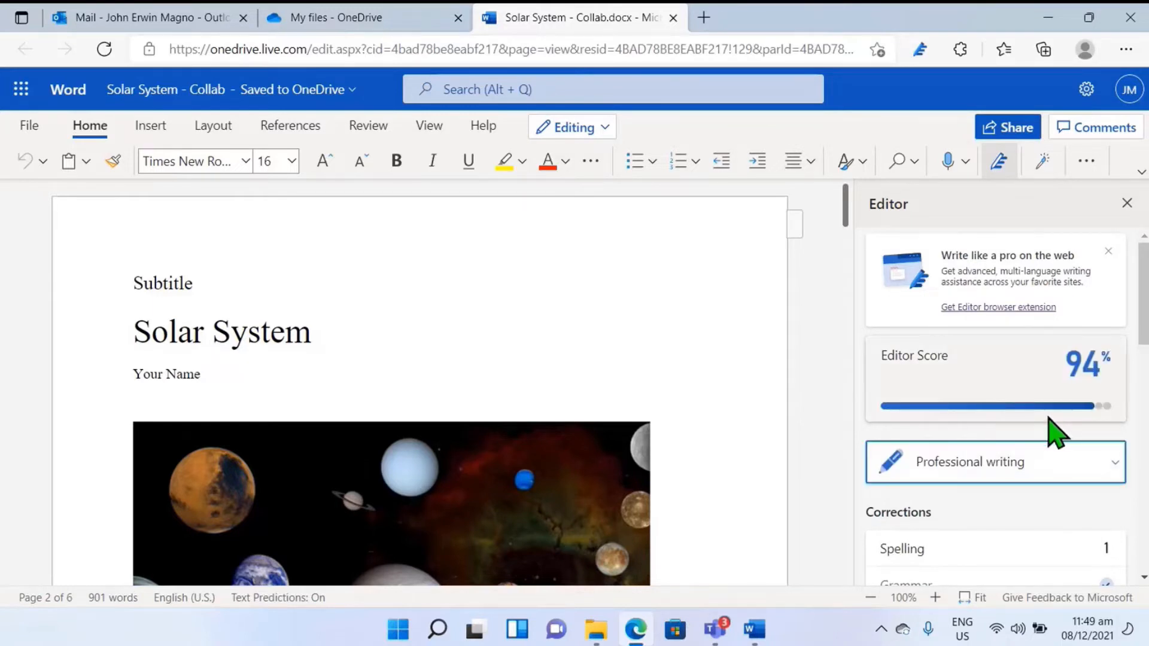
{"action": "left_click", "coordinate": [1052, 464]}
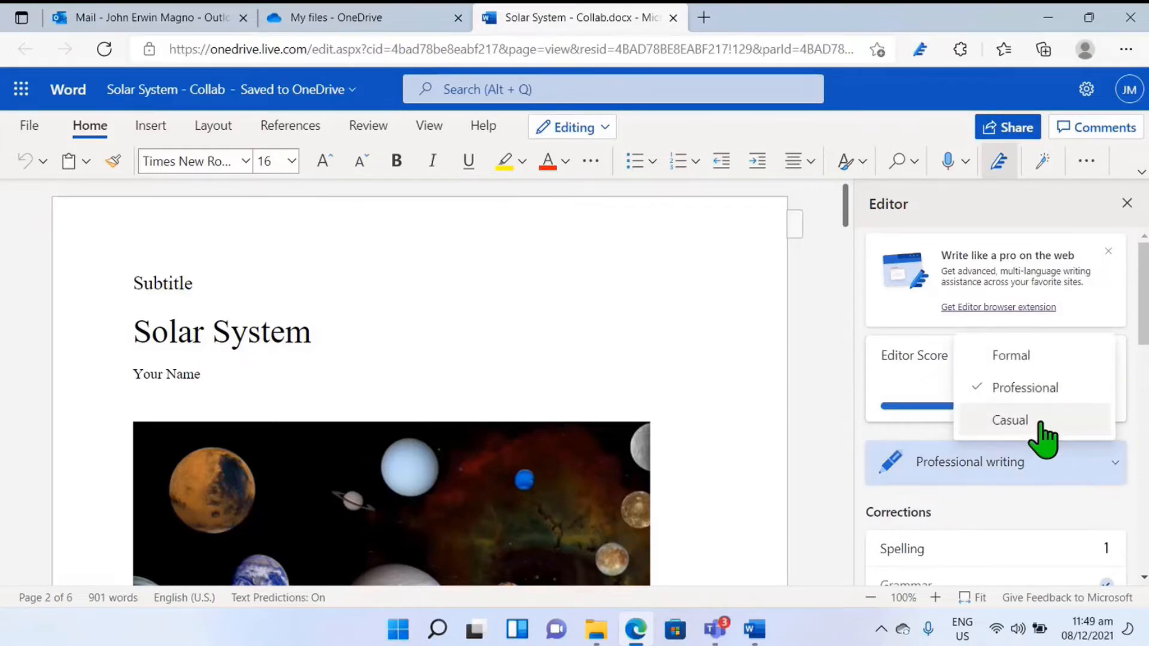
{"action": "left_click", "coordinate": [1045, 426]}
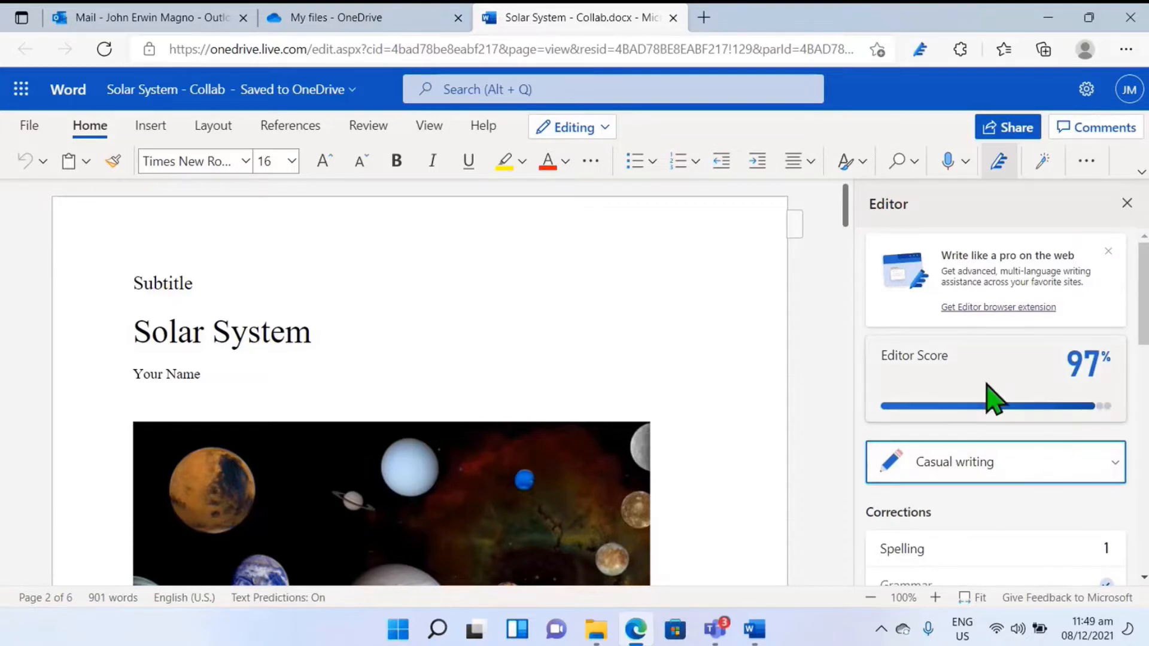
{"action": "scroll", "coordinate": [954, 526], "scroll_direction": "down", "scroll_amount": 3}
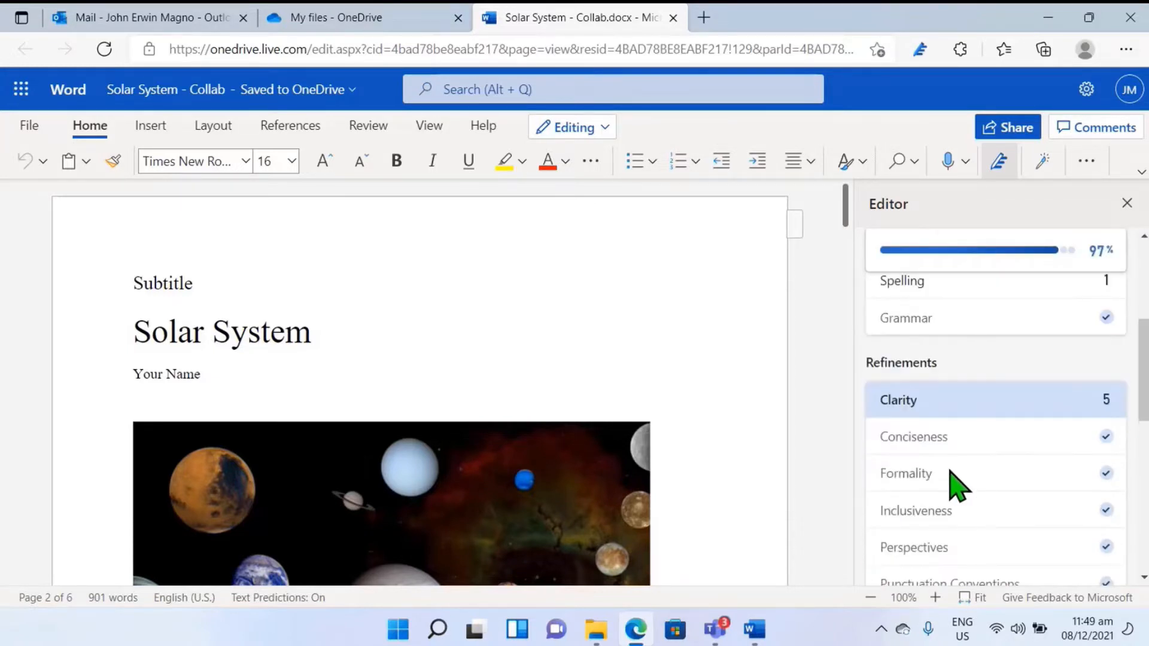
{"action": "scroll", "coordinate": [954, 482], "scroll_direction": "up", "scroll_amount": 4}
{"action": "left_click", "coordinate": [1026, 468]}
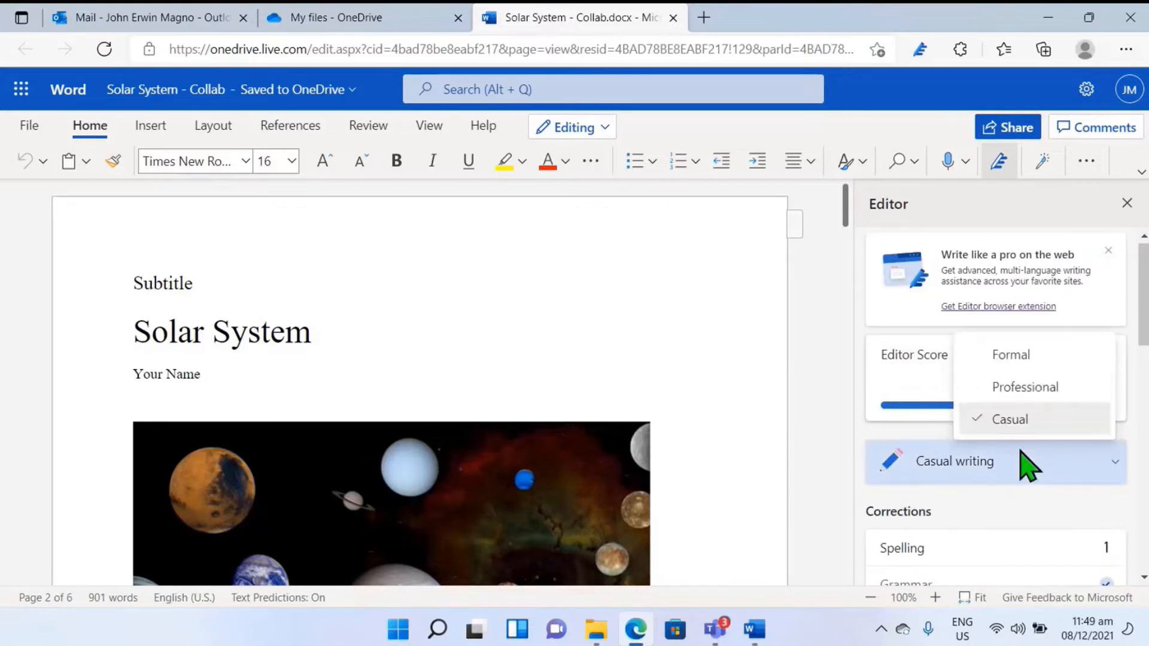
{"action": "left_click", "coordinate": [1032, 358]}
Step: Open the Editor's document statistics and examine the word count and the estimated speaking time
{"action": "scroll", "coordinate": [985, 484], "scroll_direction": "down", "scroll_amount": 10}
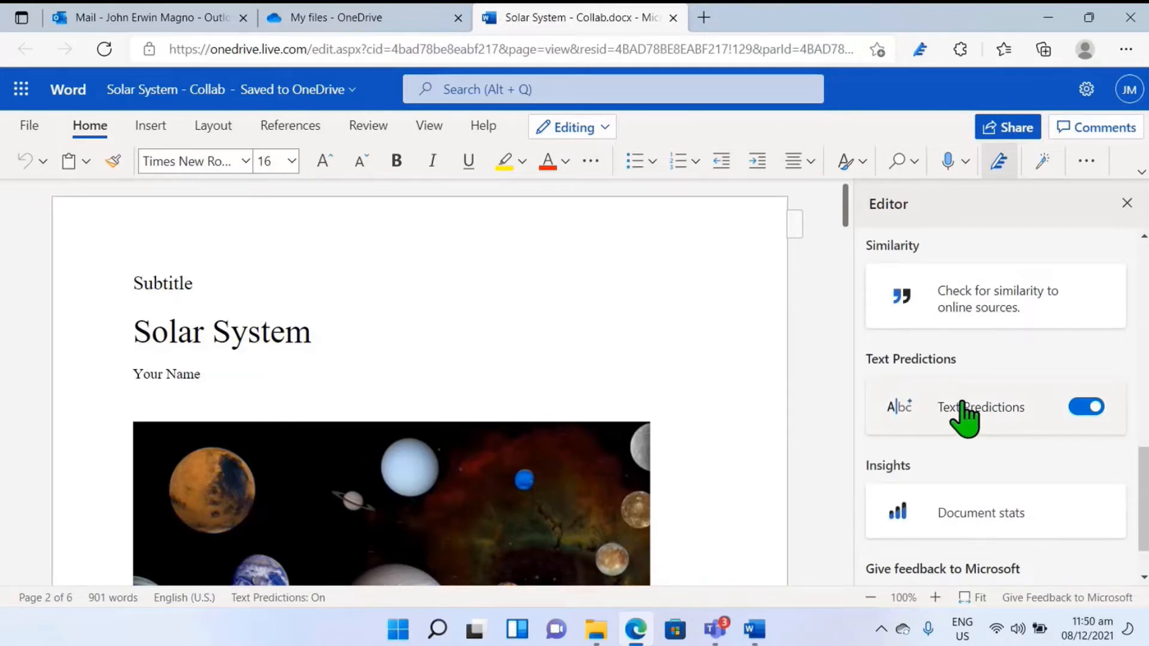
{"action": "scroll", "coordinate": [969, 470], "scroll_direction": "down", "scroll_amount": 1}
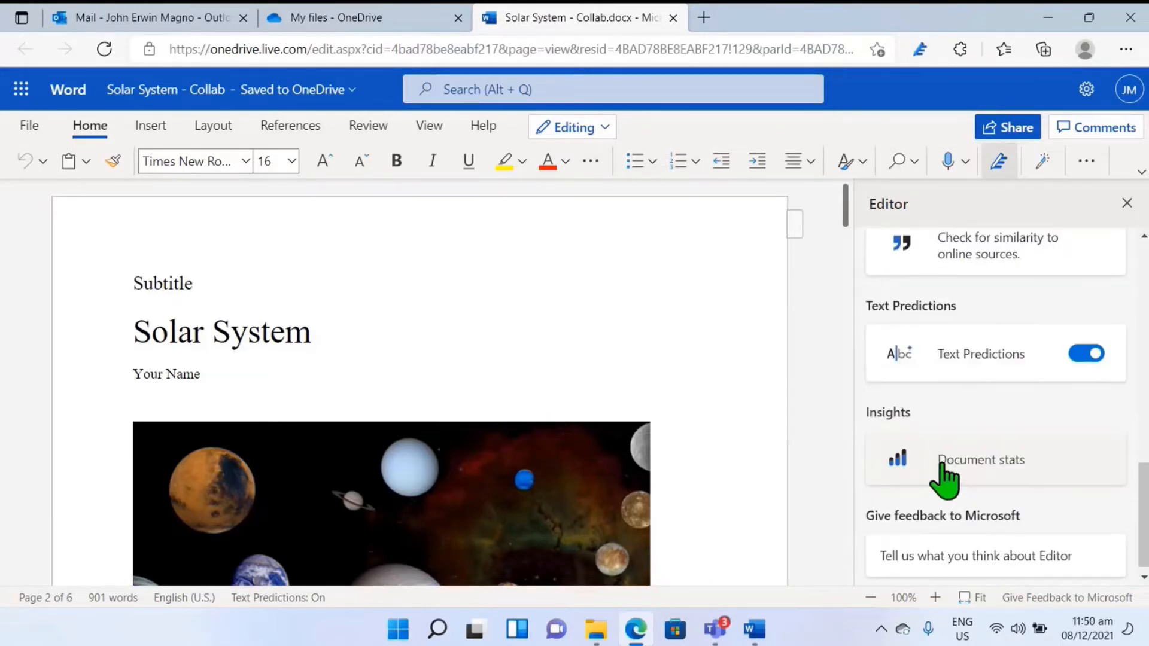
{"action": "left_click", "coordinate": [977, 472]}
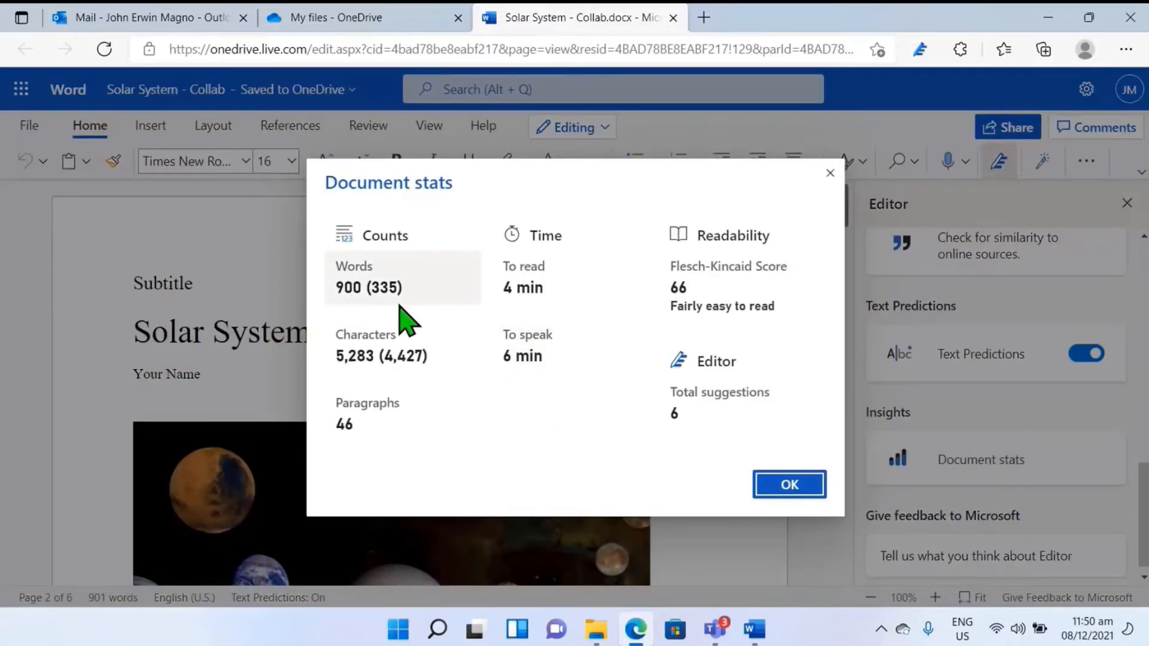
{"action": "mouse_move", "coordinate": [380, 294]}
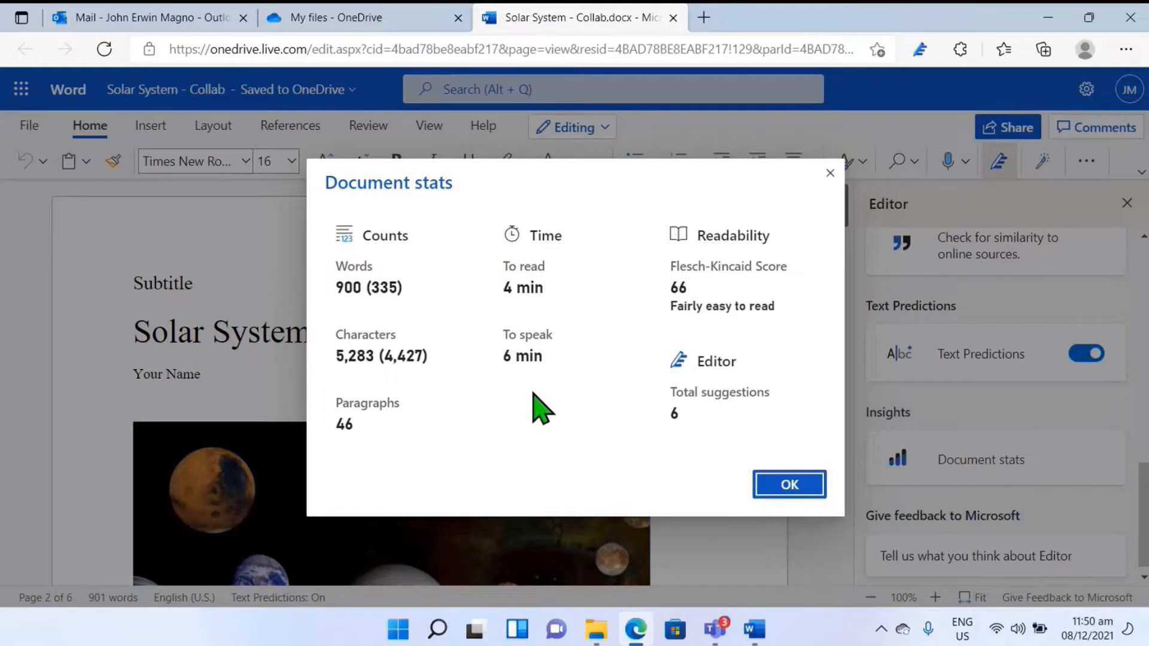
{"action": "mouse_move", "coordinate": [526, 360]}
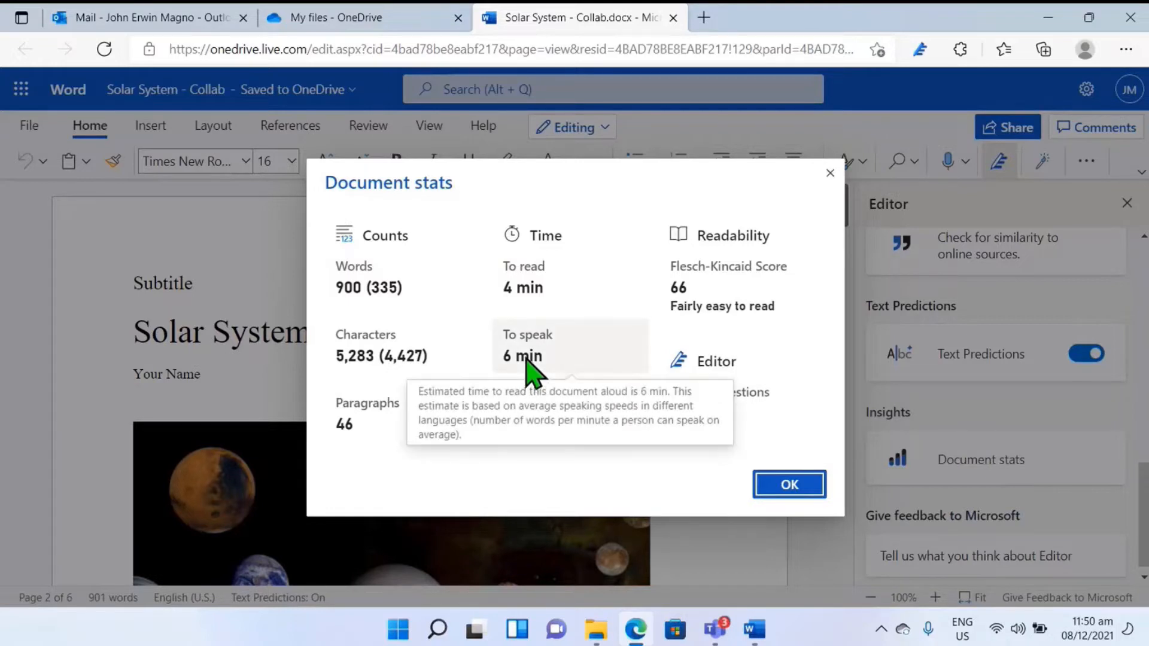
Step: Examine the readability figures and the total Editor suggestions in the document statistics and close them
{"action": "mouse_move", "coordinate": [797, 314]}
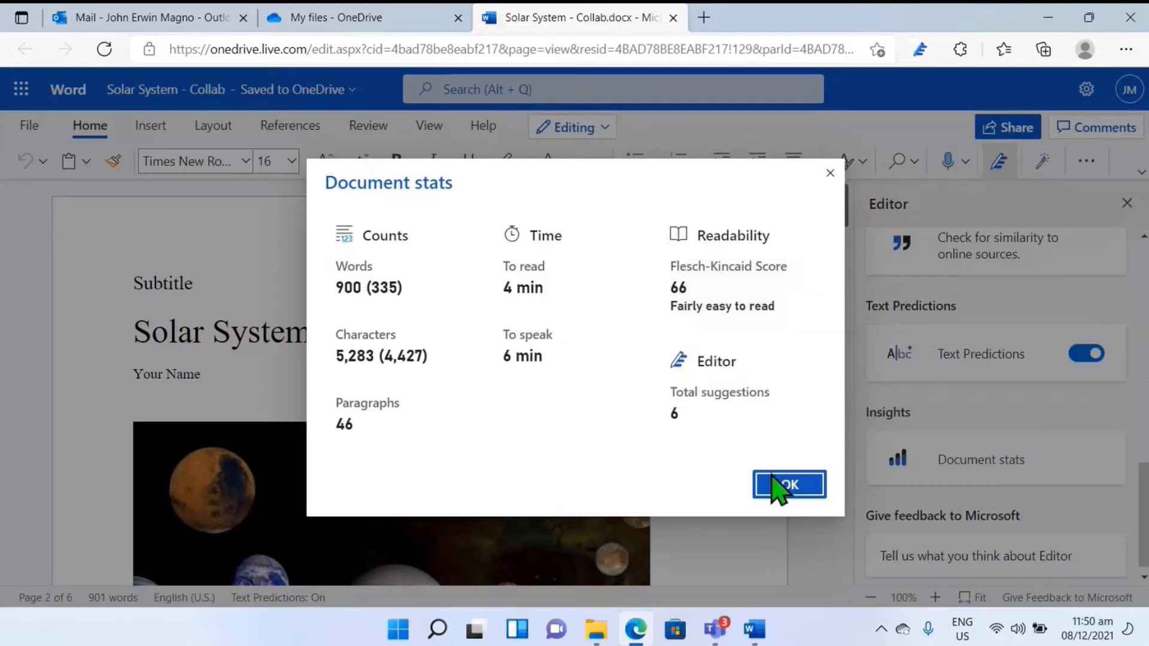
{"action": "left_click", "coordinate": [784, 487]}
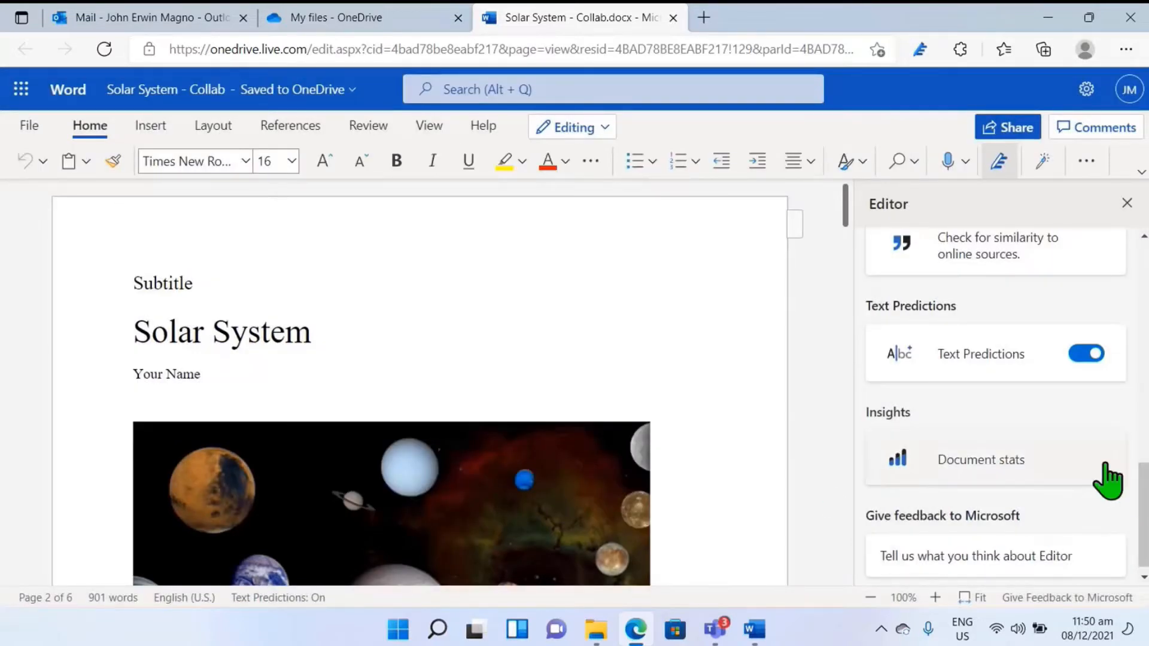
Step: Check the document for similarity to online sources and review a flagged passage in the Mercury section
{"action": "scroll", "coordinate": [990, 436], "scroll_direction": "up", "scroll_amount": 2}
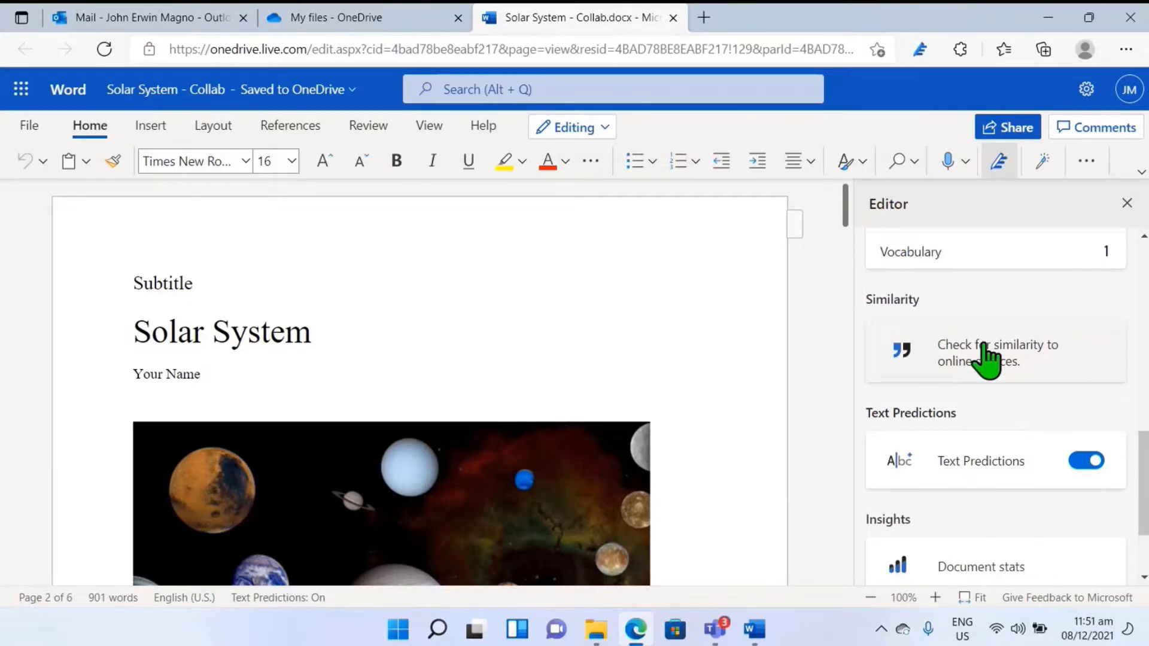
{"action": "left_click", "coordinate": [991, 359]}
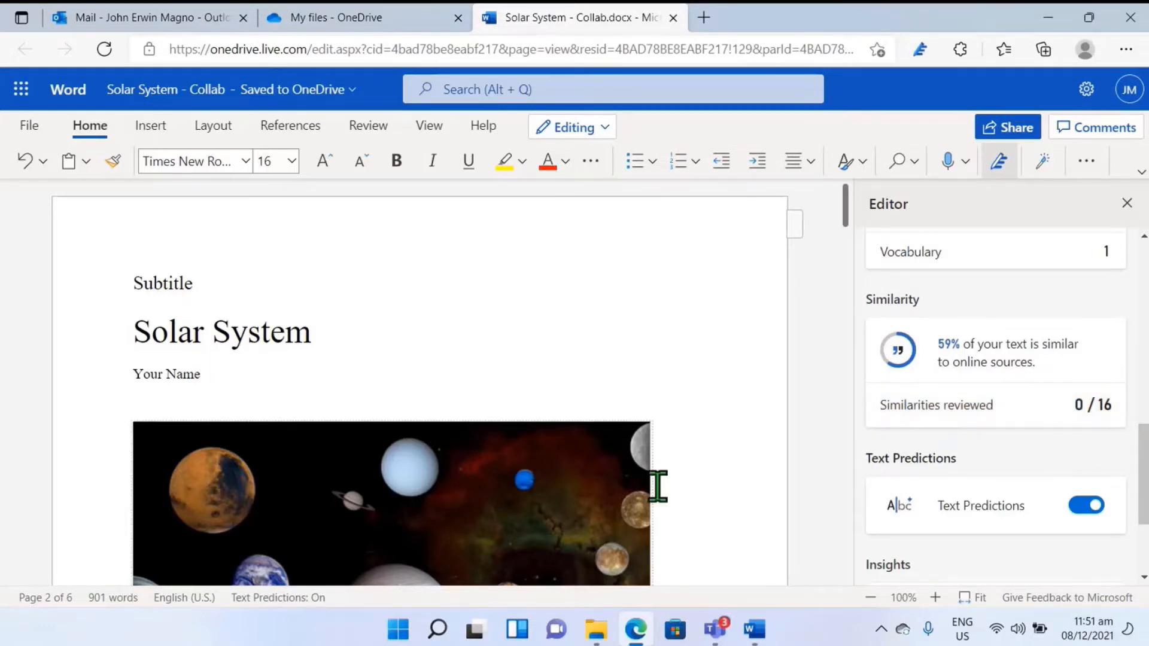
{"action": "scroll", "coordinate": [723, 487], "scroll_direction": "down", "scroll_amount": 8}
{"action": "scroll", "coordinate": [723, 487], "scroll_direction": "down", "scroll_amount": 10}
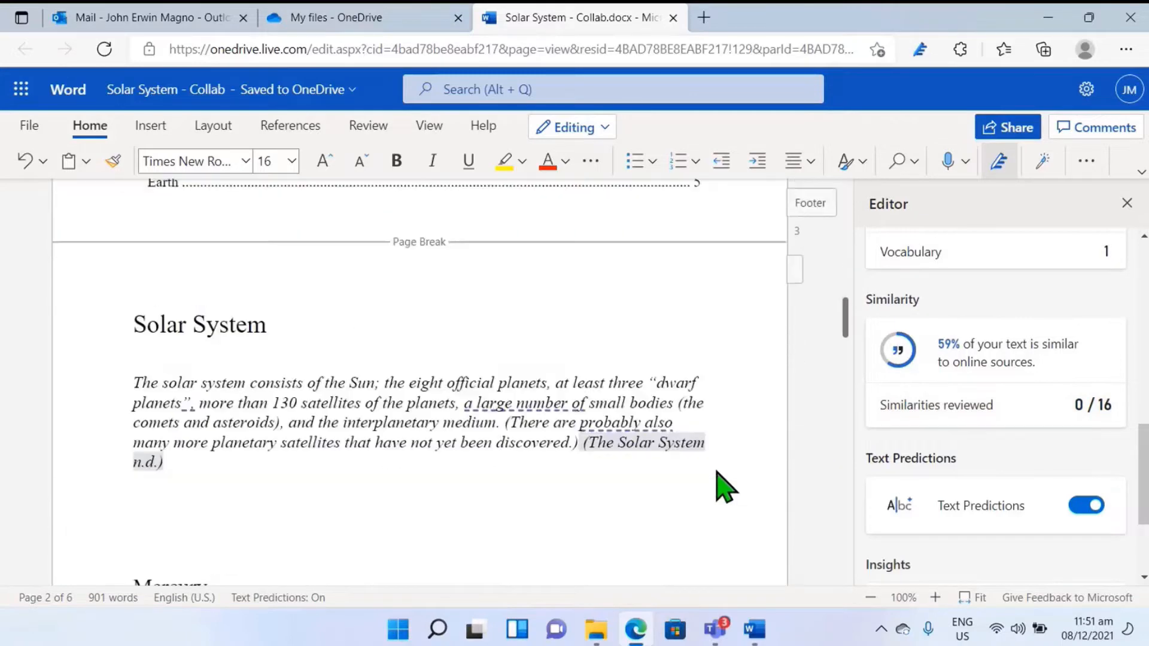
{"action": "scroll", "coordinate": [544, 372], "scroll_direction": "down", "scroll_amount": 1}
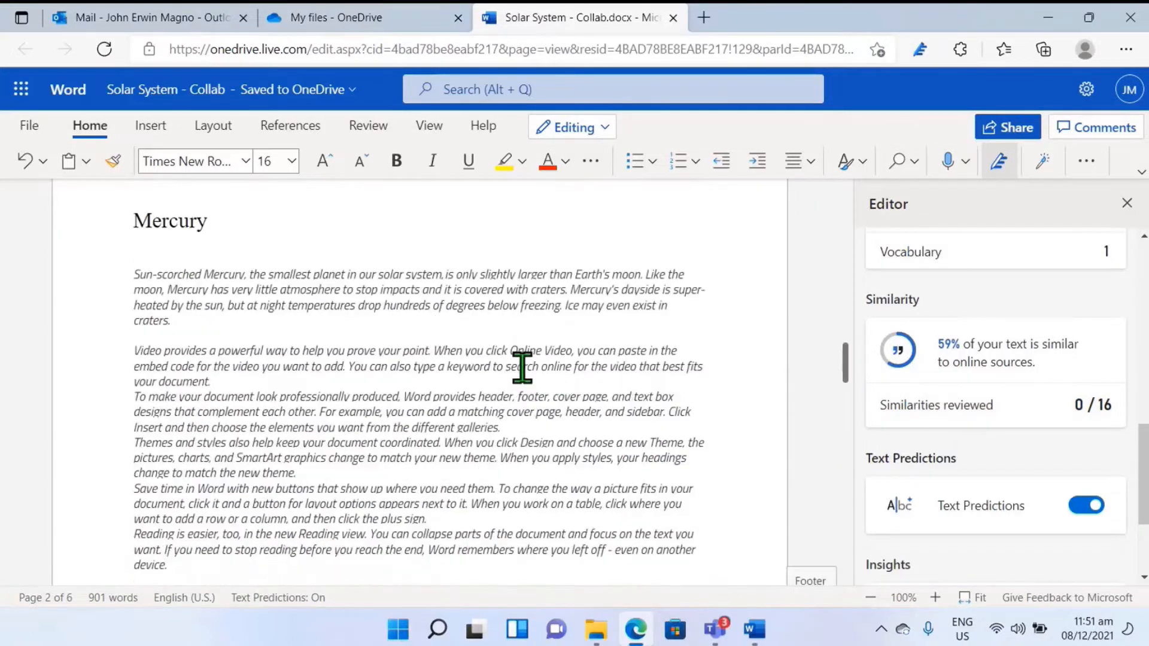
{"action": "left_click_drag", "start_coordinate": [522, 368], "coordinate": [531, 369]}
{"action": "left_click", "coordinate": [943, 413]}
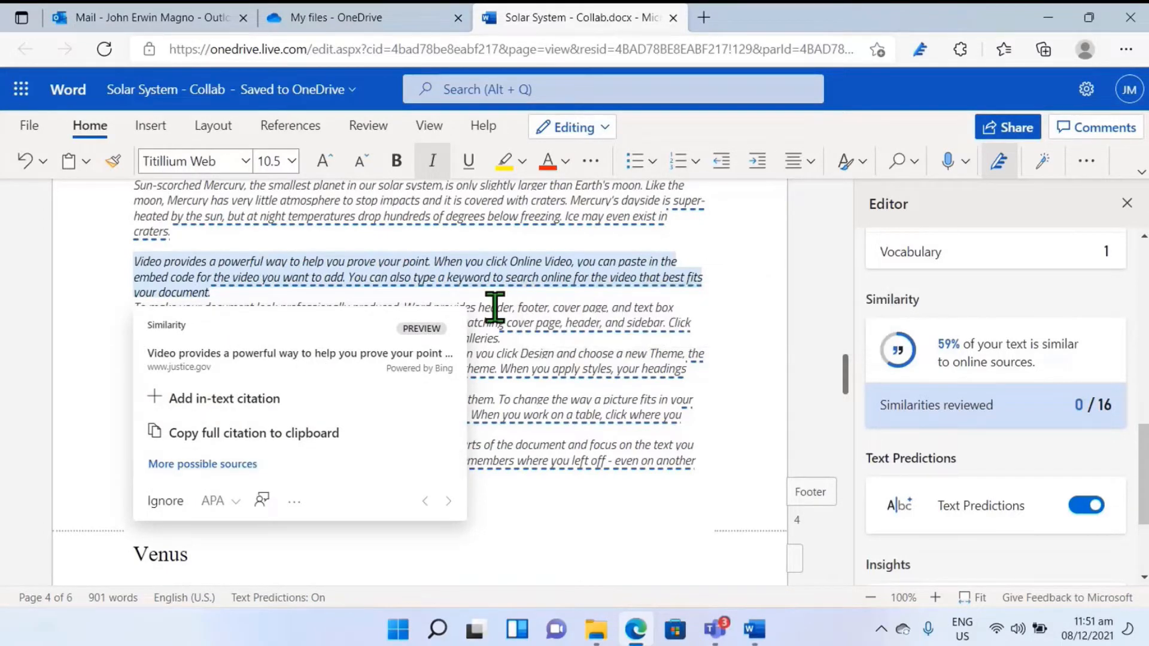
Step: Place the cursor on the empty line above the Mercury heading and start Dictate
{"action": "scroll", "coordinate": [495, 307], "scroll_direction": "up", "scroll_amount": 5}
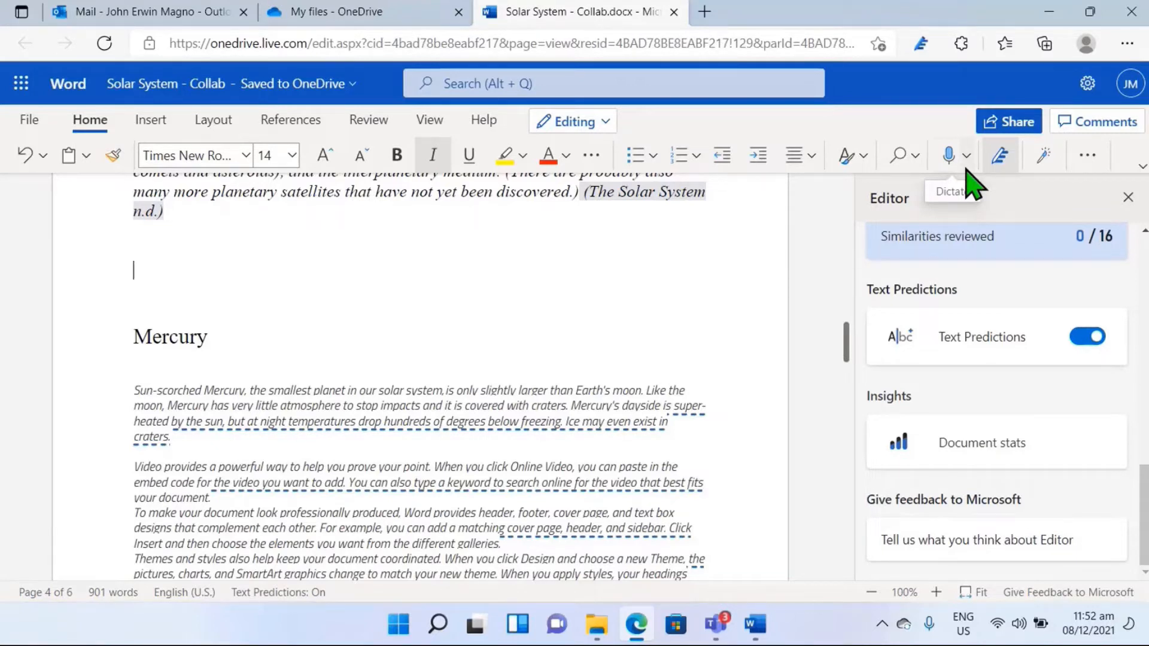
{"action": "left_click", "coordinate": [966, 157]}
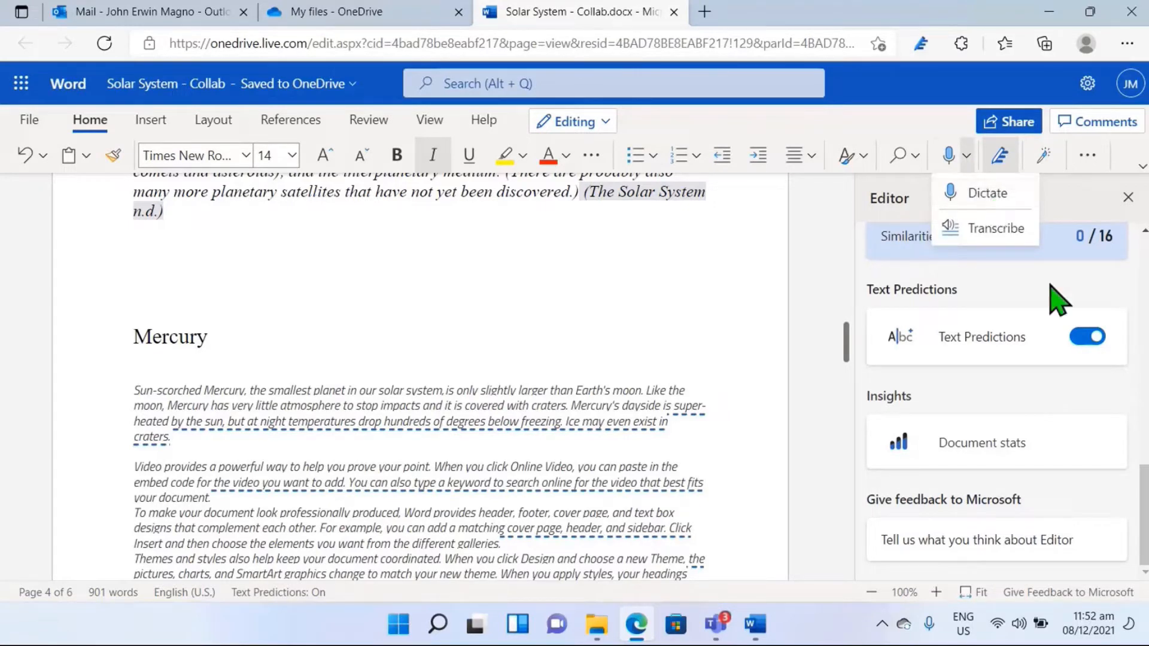
{"action": "left_click", "coordinate": [988, 193]}
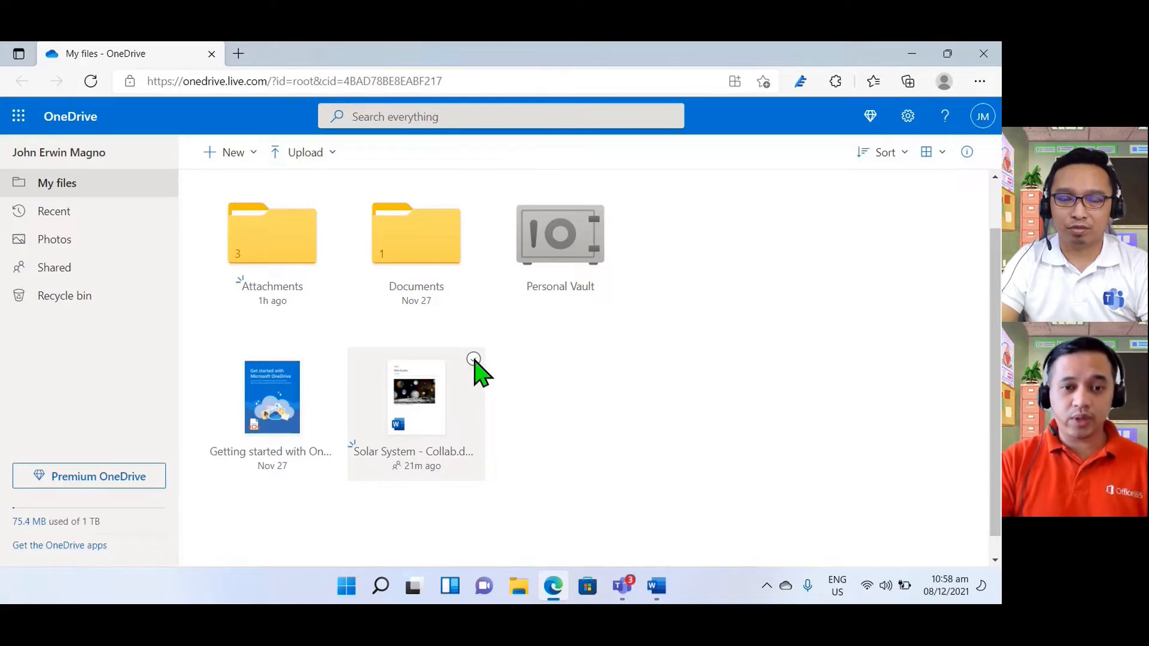
Step: Select the Solar System - Collab file in OneDrive and open its Share options
{"action": "left_click", "coordinate": [474, 359]}
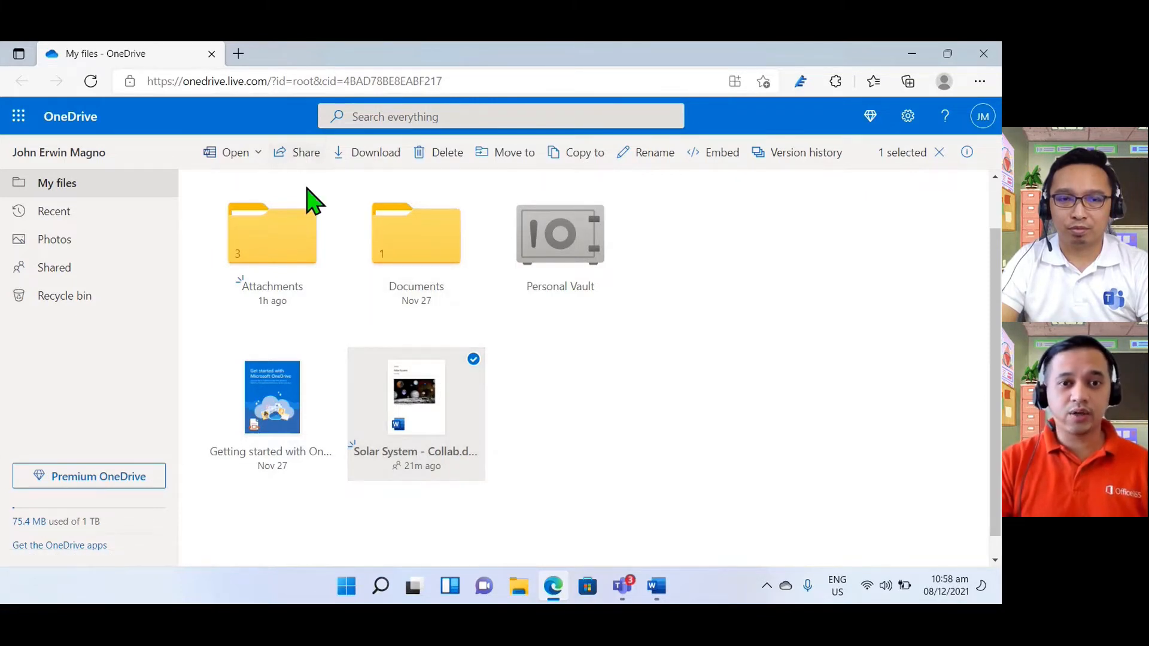
{"action": "right_click", "coordinate": [418, 394]}
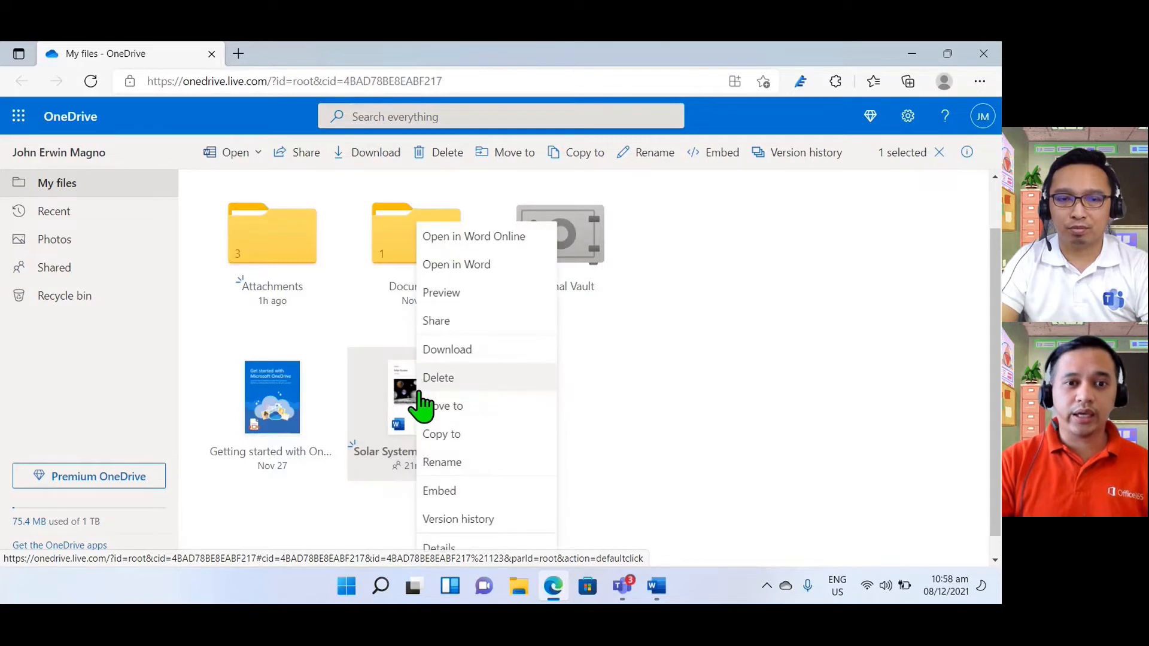
{"action": "left_click", "coordinate": [450, 330]}
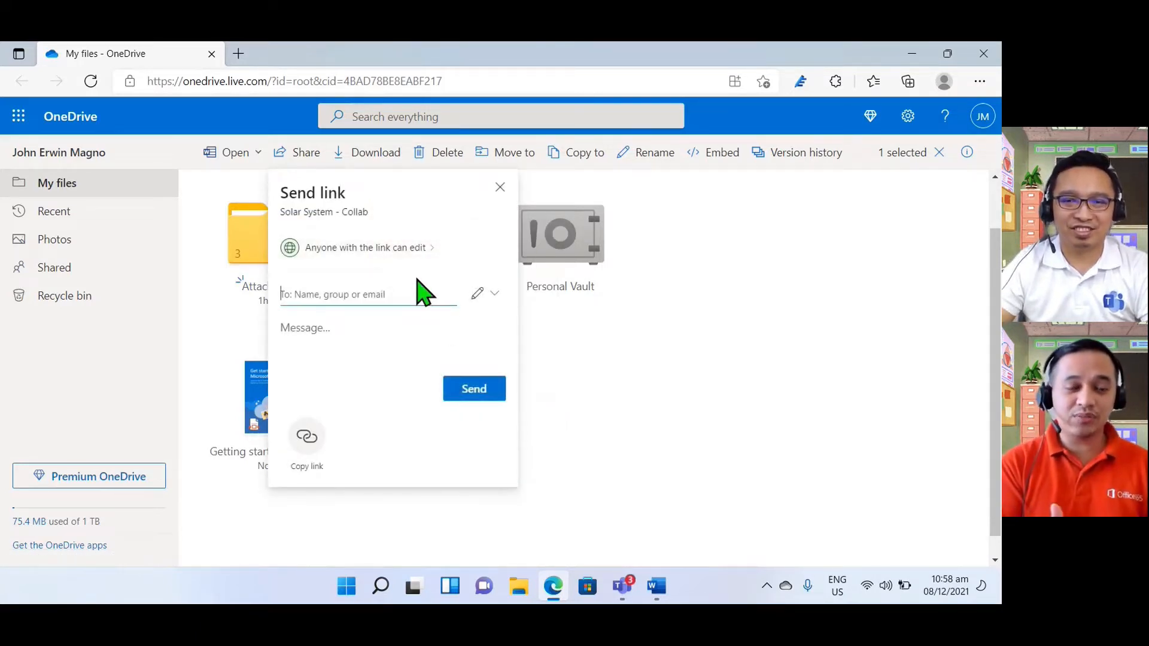
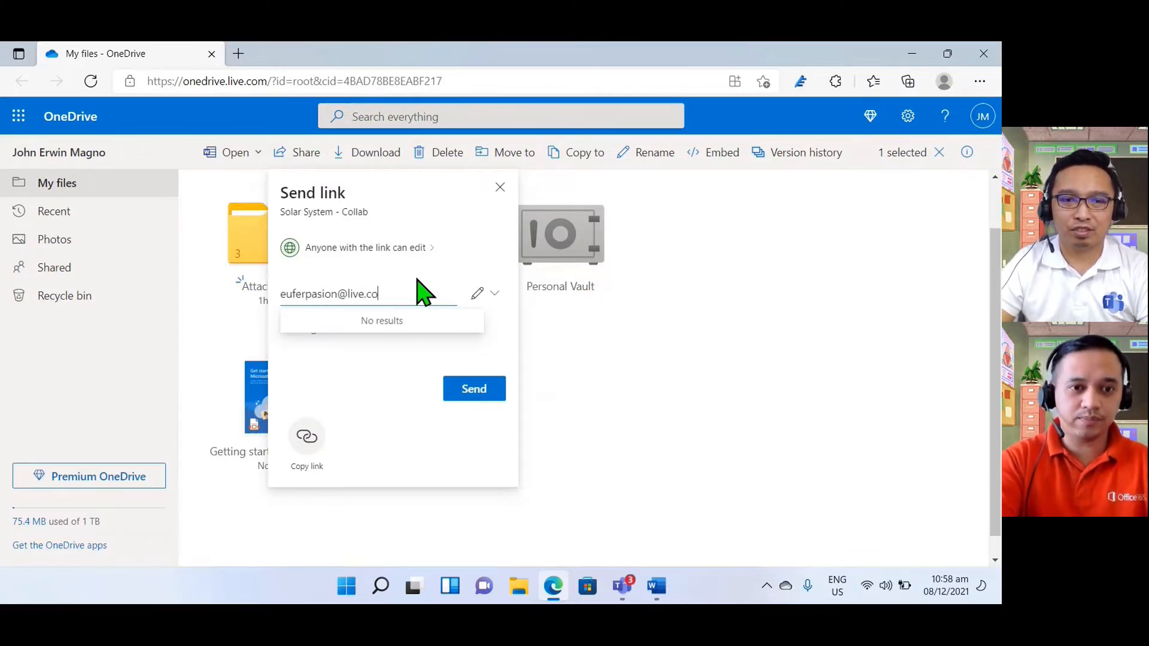
Step: Enter the collaborator's e-mail address as recipient of the link, with the Can edit permission
{"action": "left_click", "coordinate": [478, 293]}
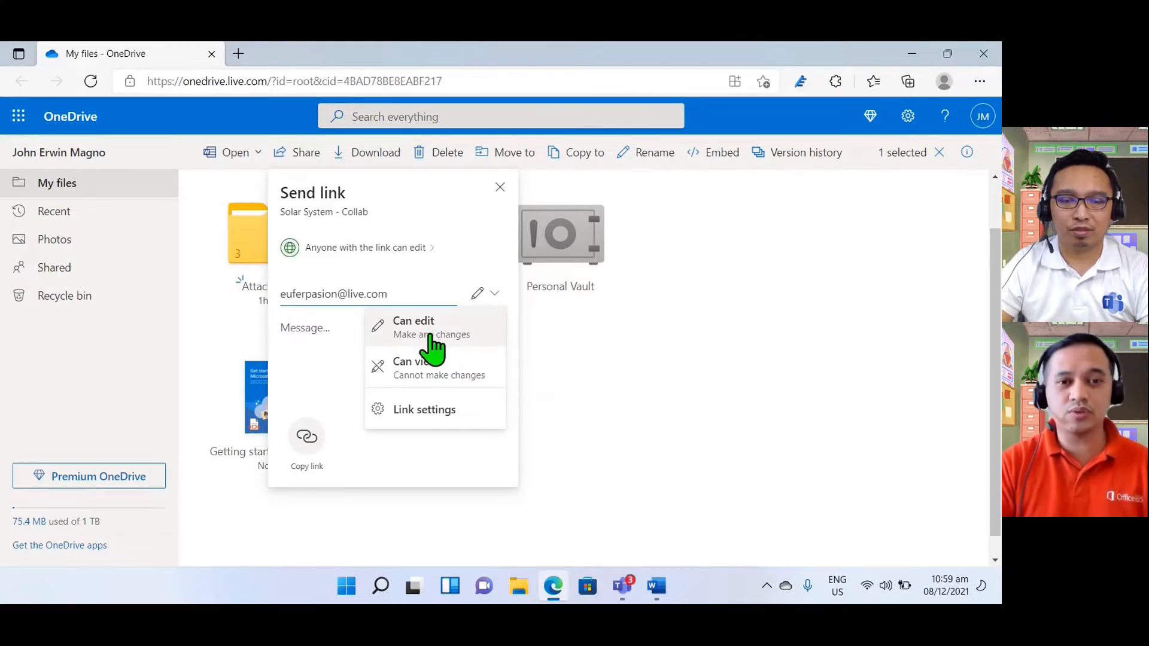
{"action": "left_click", "coordinate": [400, 327]}
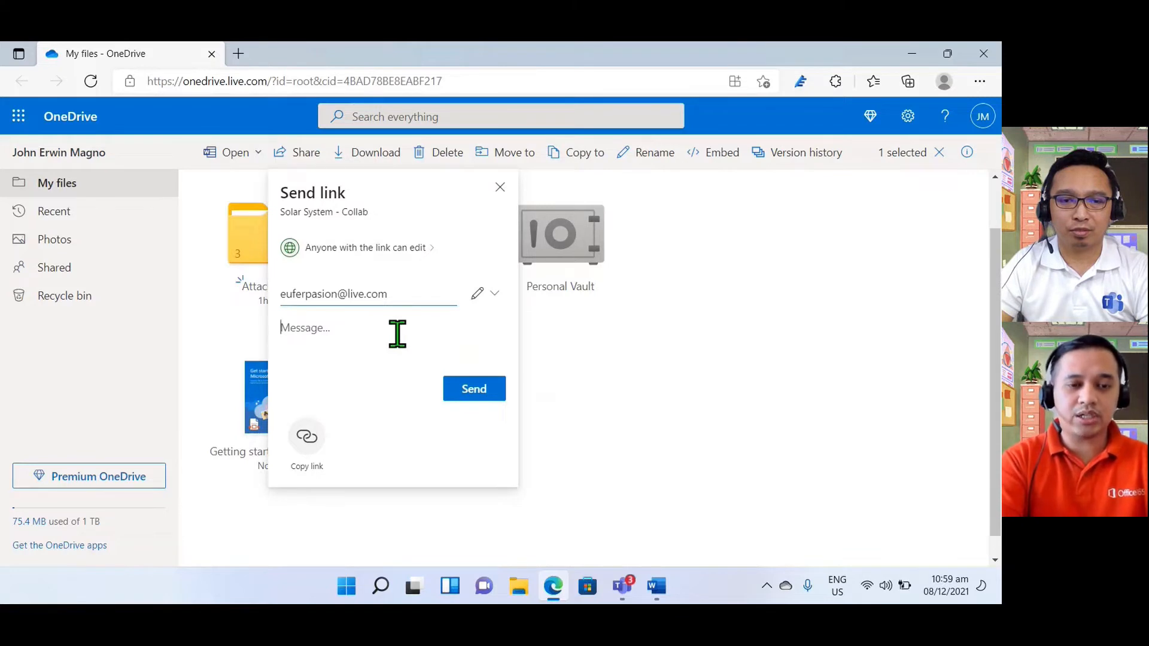
Step: Add the message "Please update the document and create a presentation slide" to the sharing link
{"action": "type", "text": "Please"}
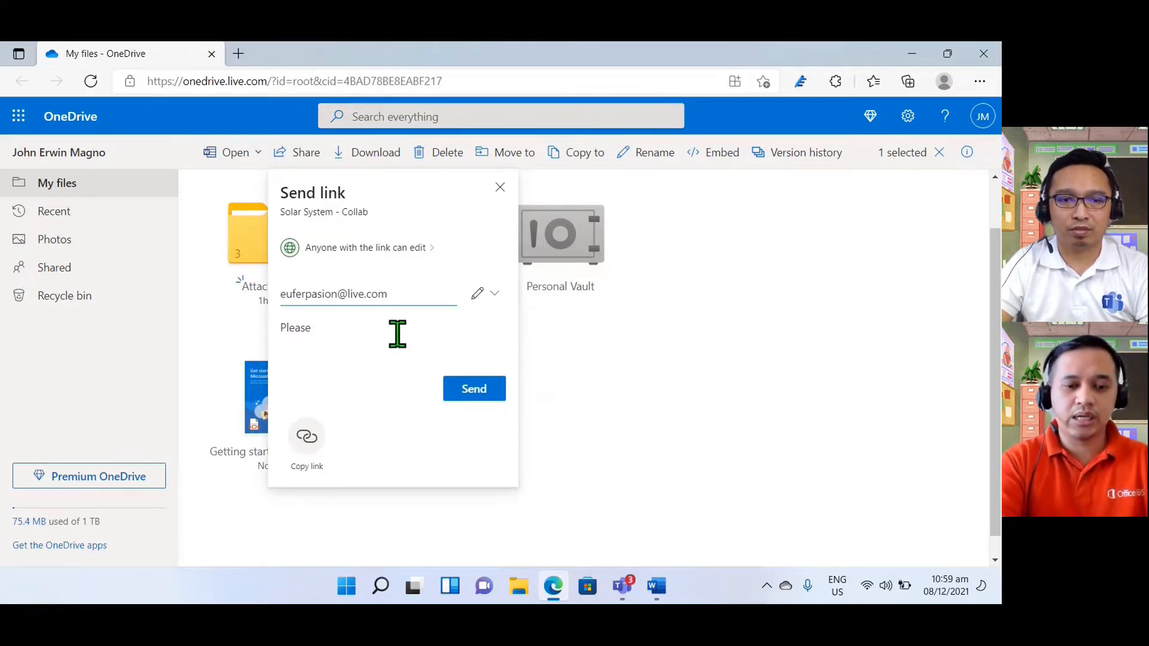
{"action": "type", "text": "upda"}
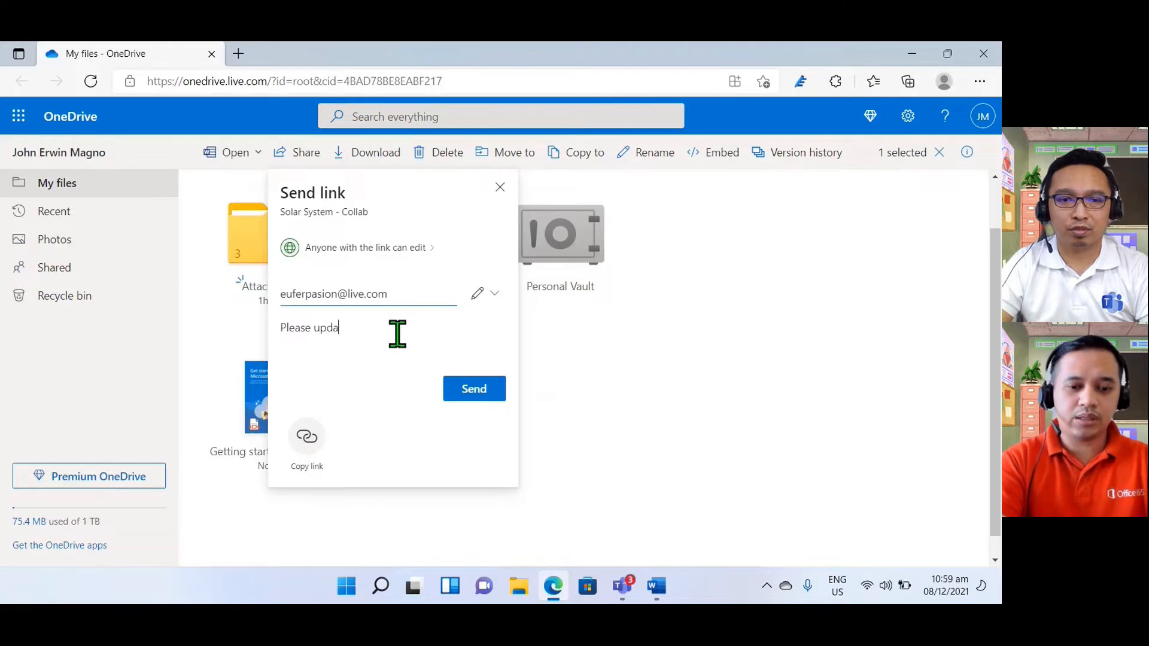
{"action": "type", "text": "te the document"}
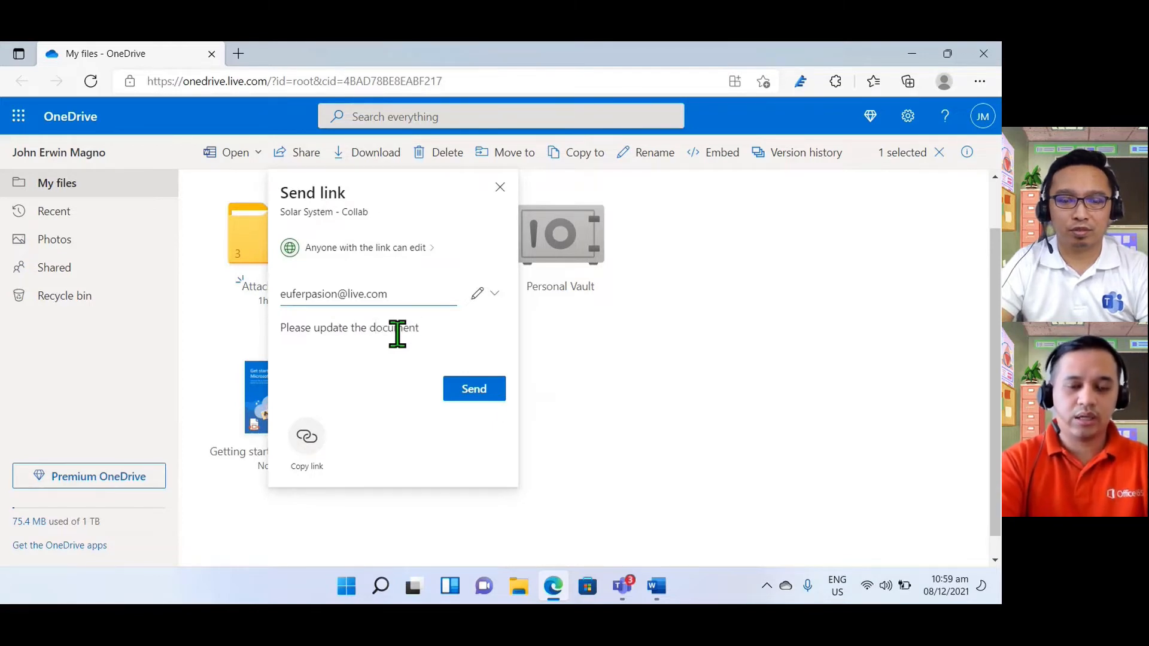
{"action": "type", "text": " and create a "}
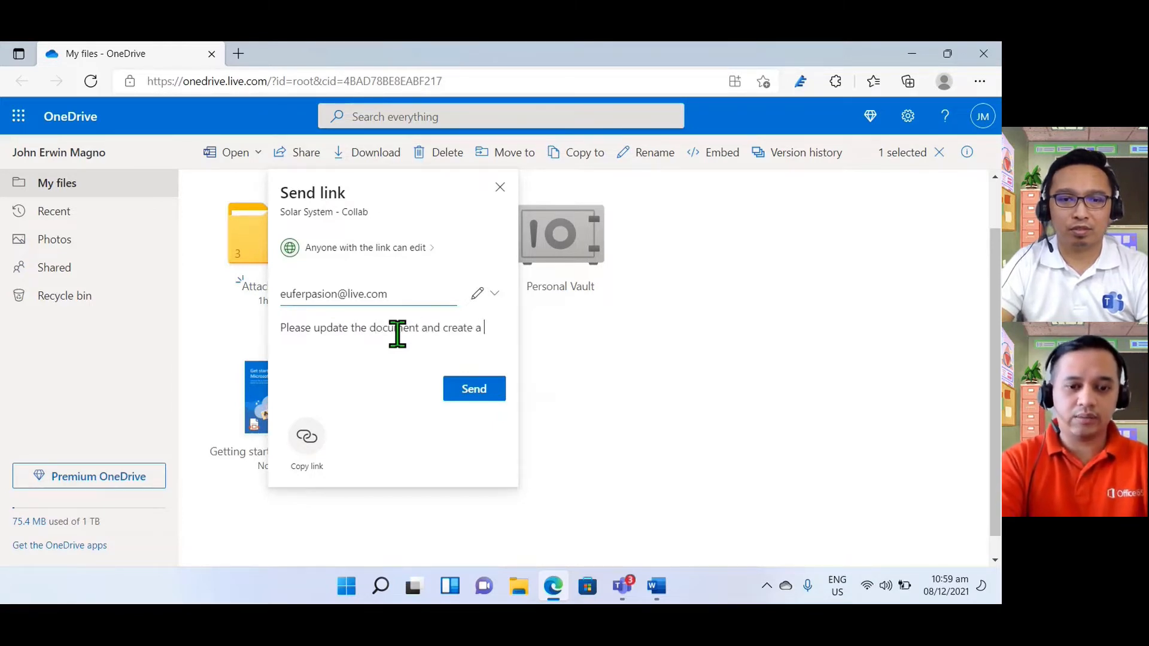
{"action": "type", "text": "presentation slide"}
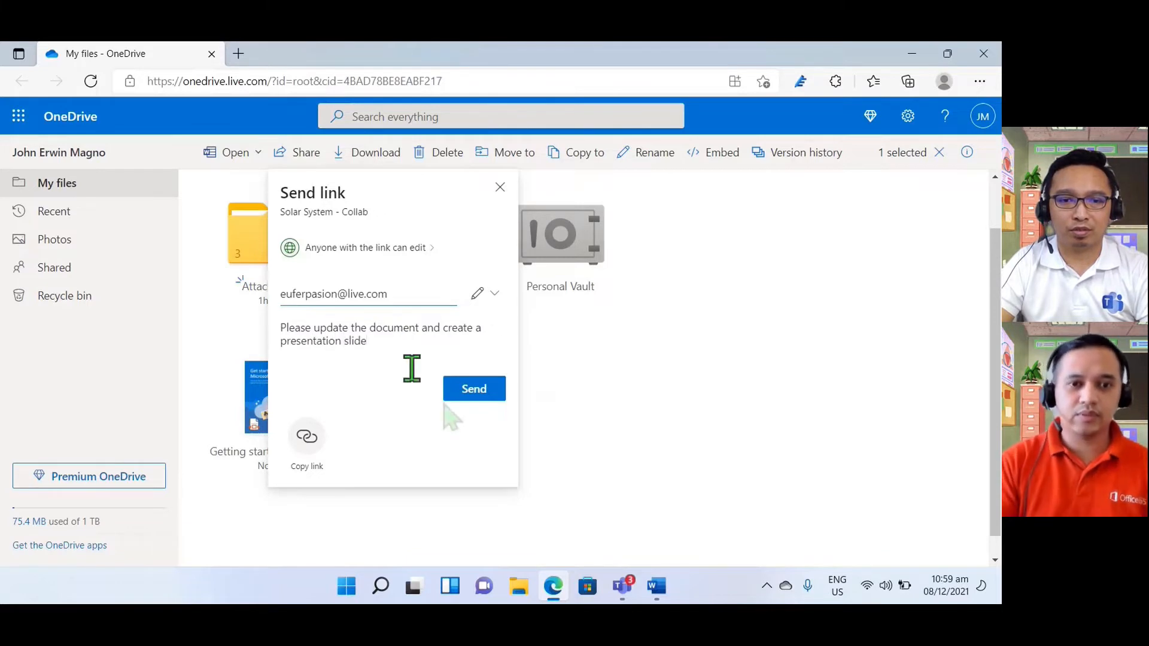
Step: Accept the suggested recipient, send the link to Solar System - Collab, and close the sharing window
{"action": "left_click", "coordinate": [476, 396]}
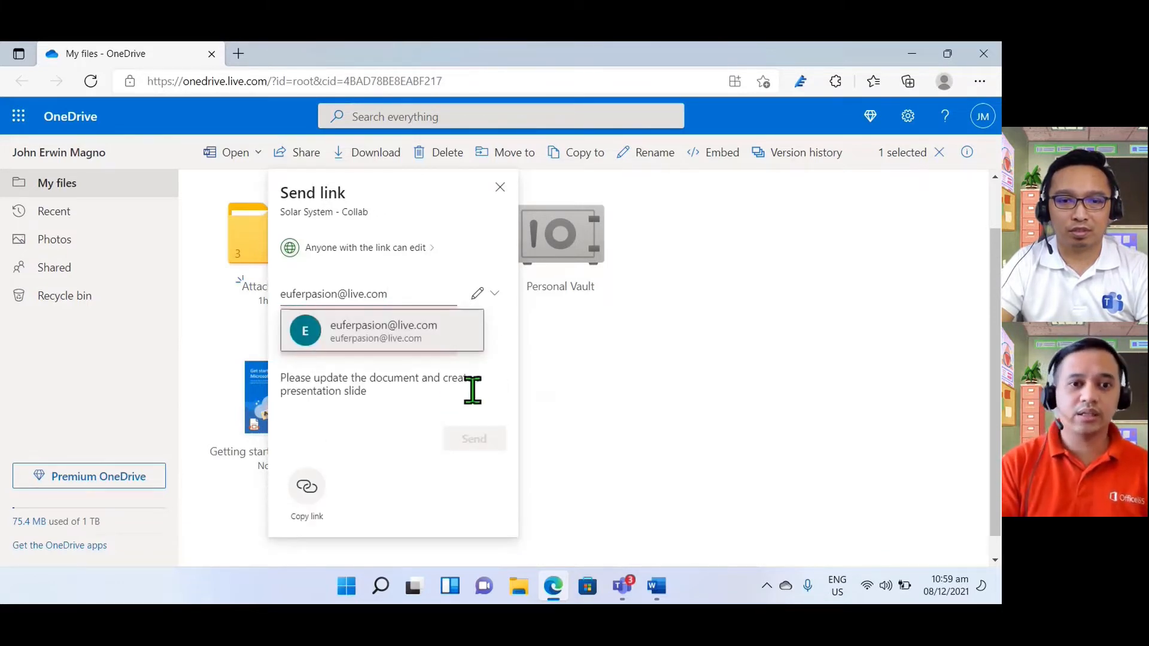
{"action": "left_click", "coordinate": [417, 341]}
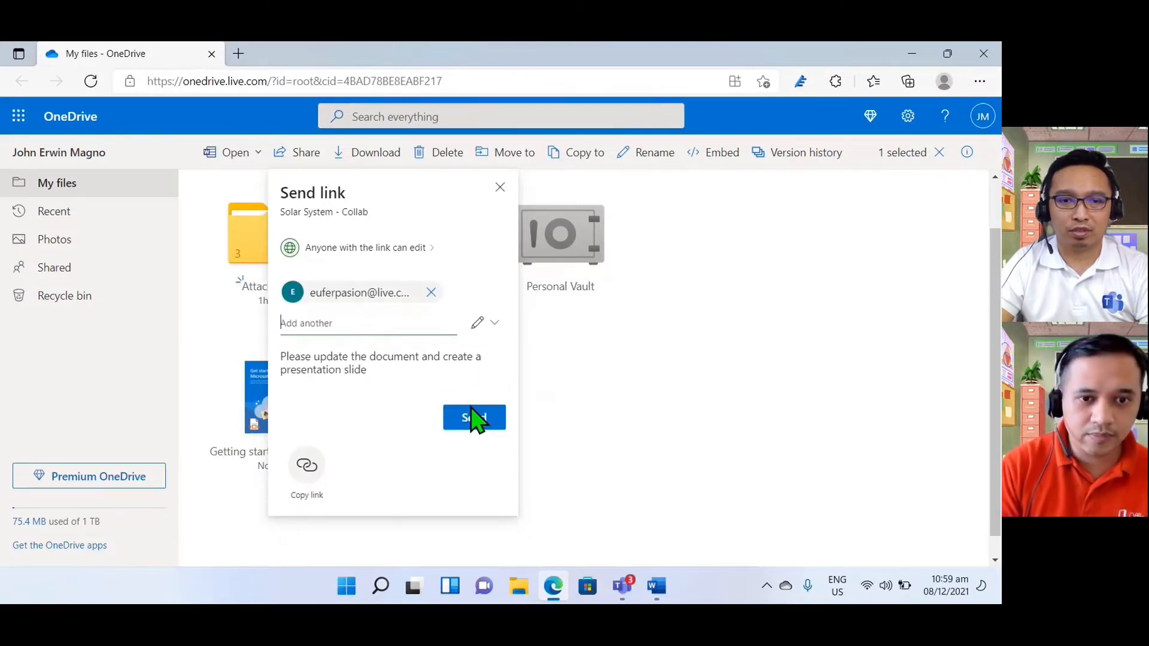
{"action": "left_click", "coordinate": [481, 441]}
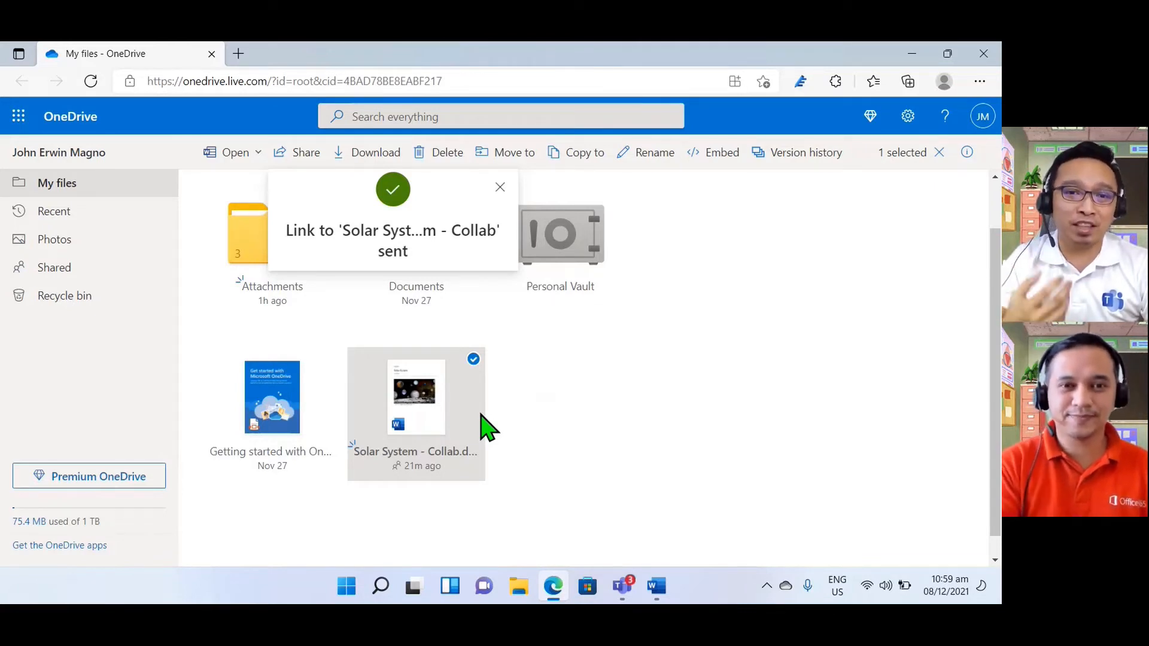
{"action": "left_click", "coordinate": [501, 190]}
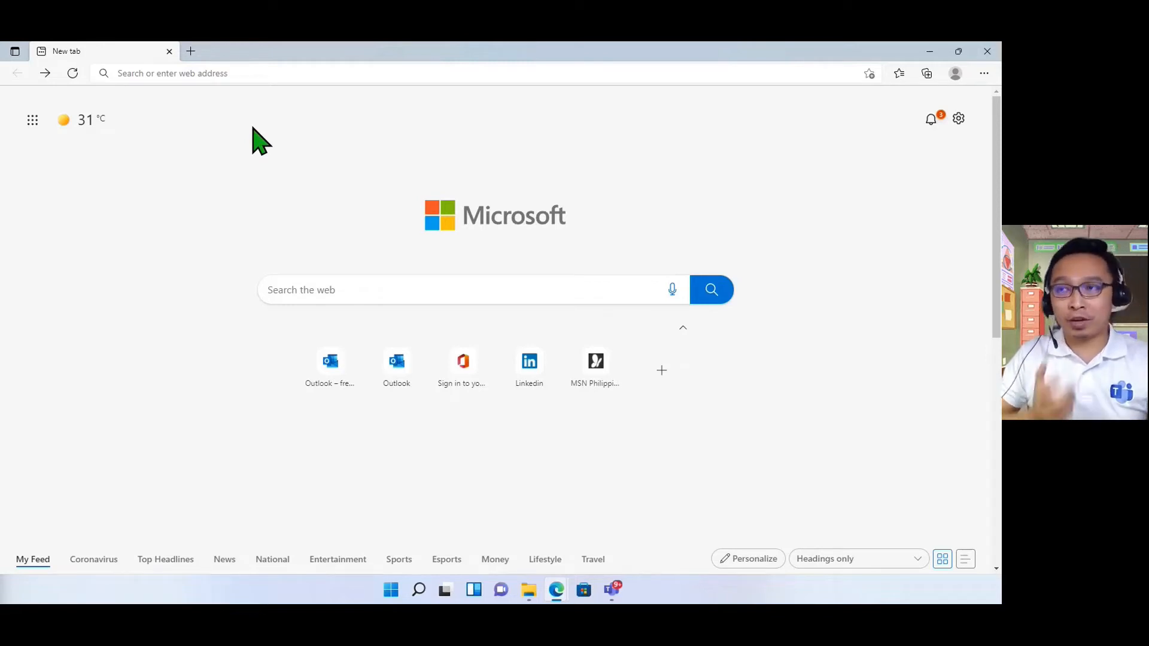
Step: Open the Outlook website from a new browser tab in the collaborator's session
{"action": "left_click", "coordinate": [294, 72]}
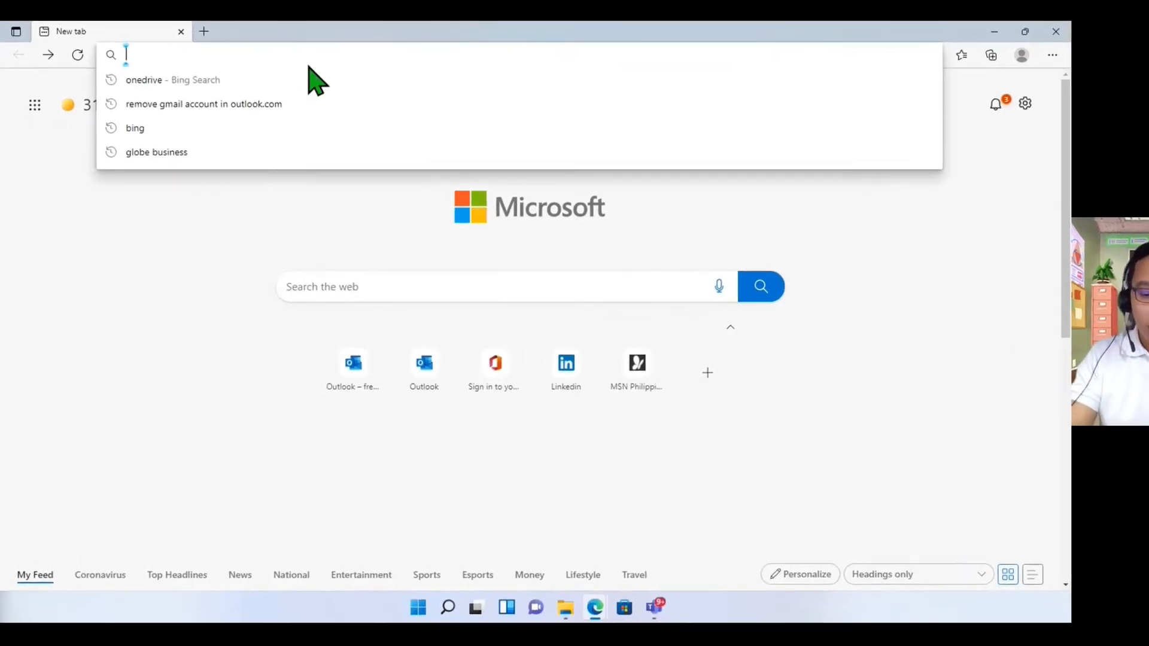
{"action": "type", "text": "outl"}
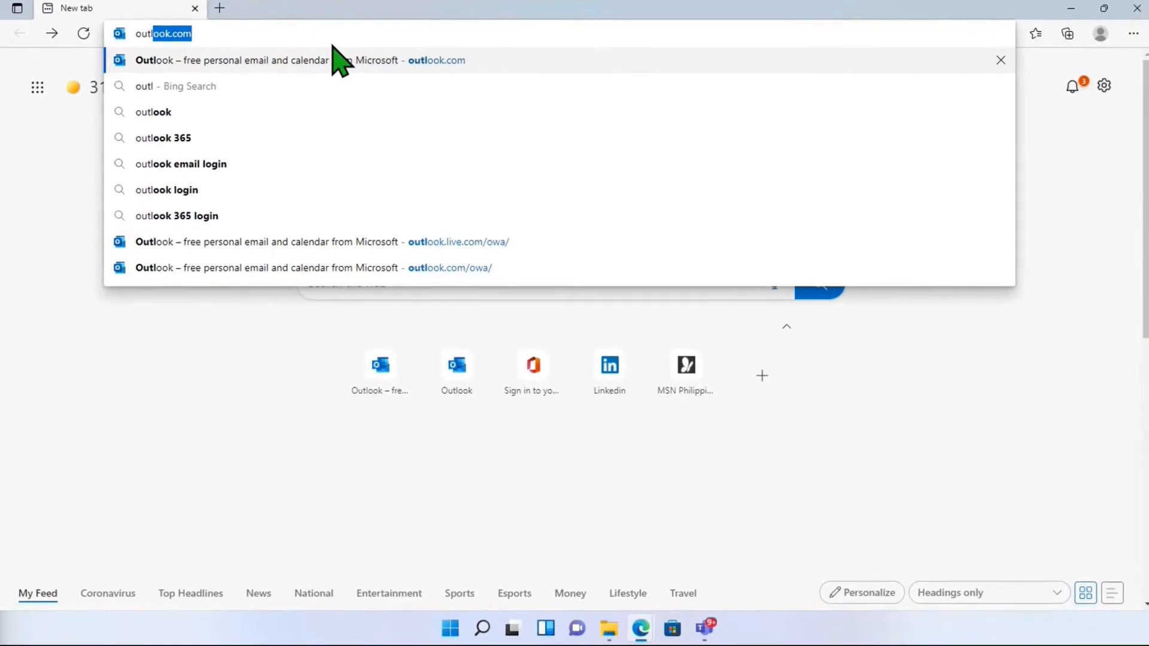
{"action": "left_click", "coordinate": [335, 60]}
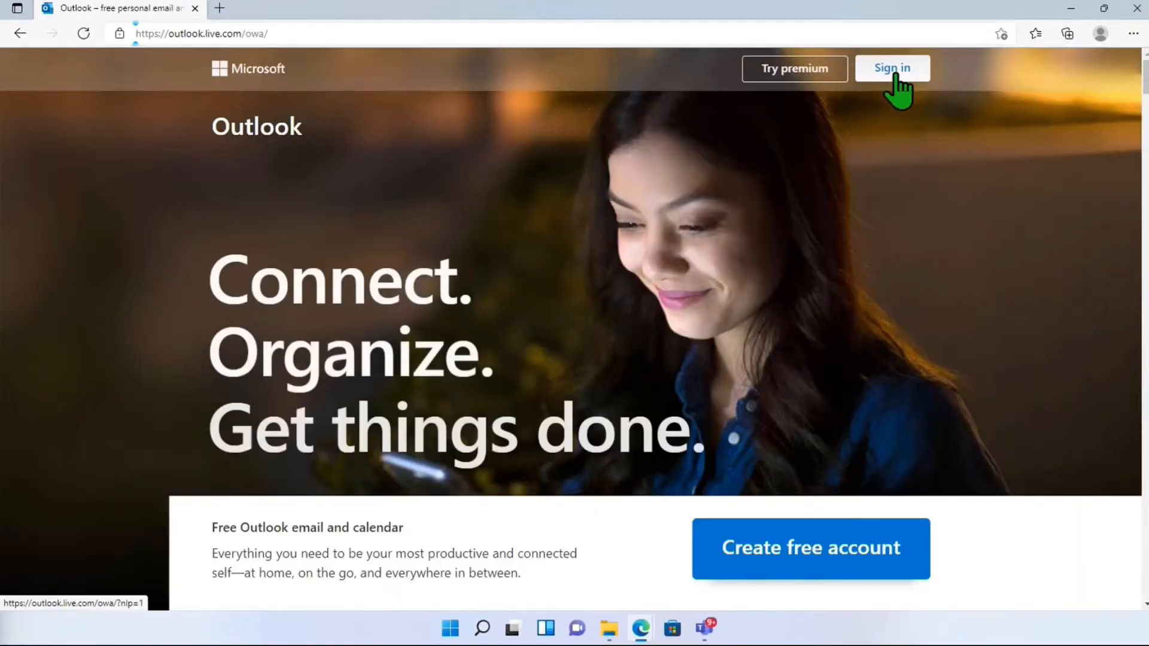
Step: Sign in to Outlook with the collaborator's e-mail address and choose to stay signed in
{"action": "left_click", "coordinate": [890, 77]}
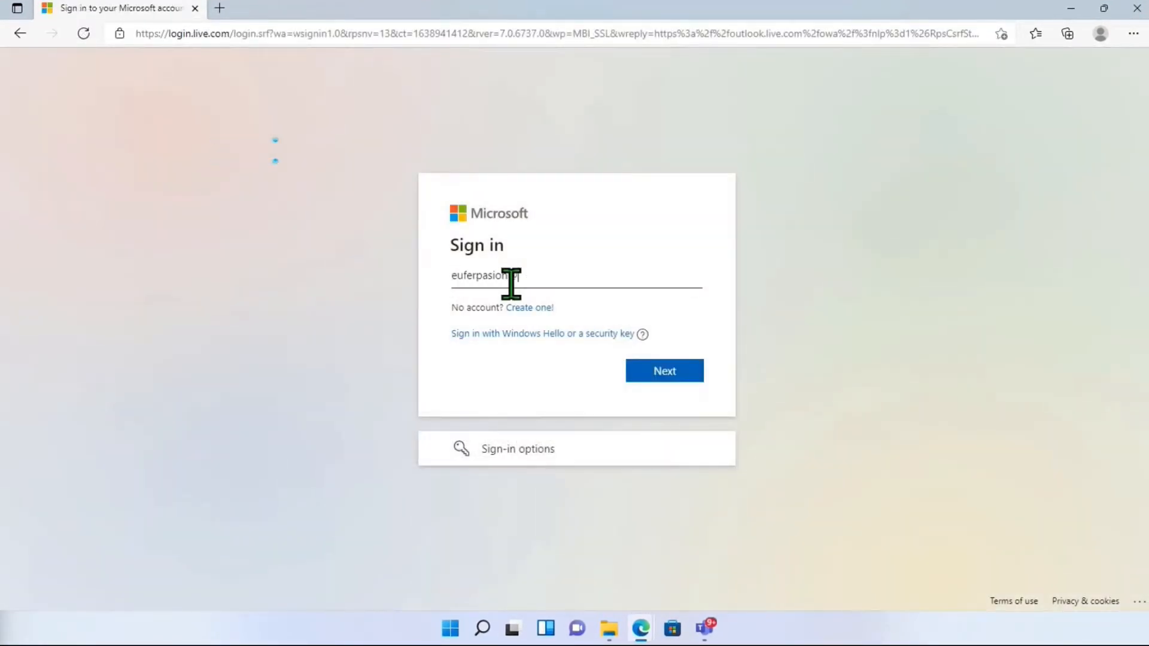
{"action": "key", "text": "Return"}
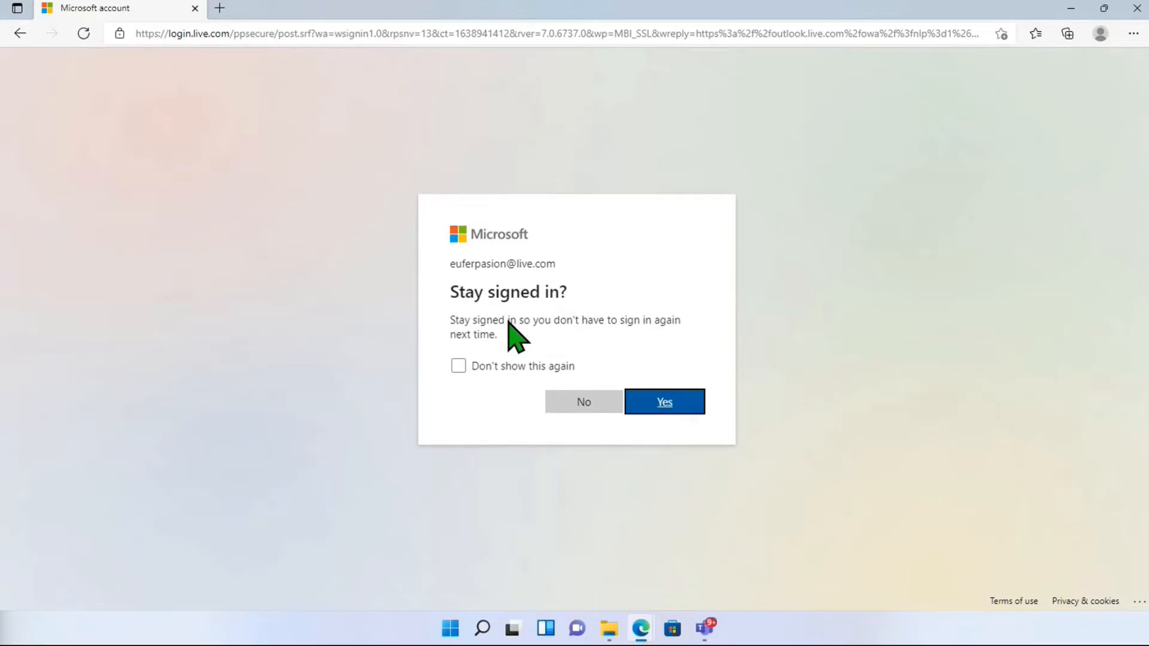
{"action": "left_click", "coordinate": [658, 400]}
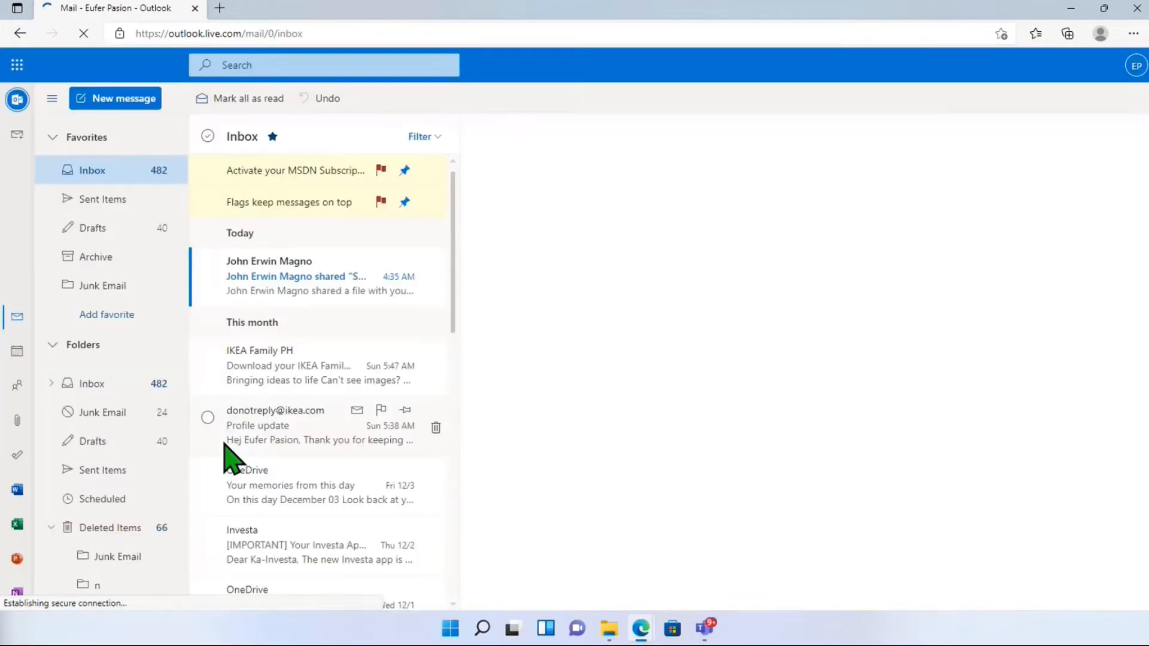
Step: Open today's inbox message about the shared file
{"action": "left_click", "coordinate": [302, 288]}
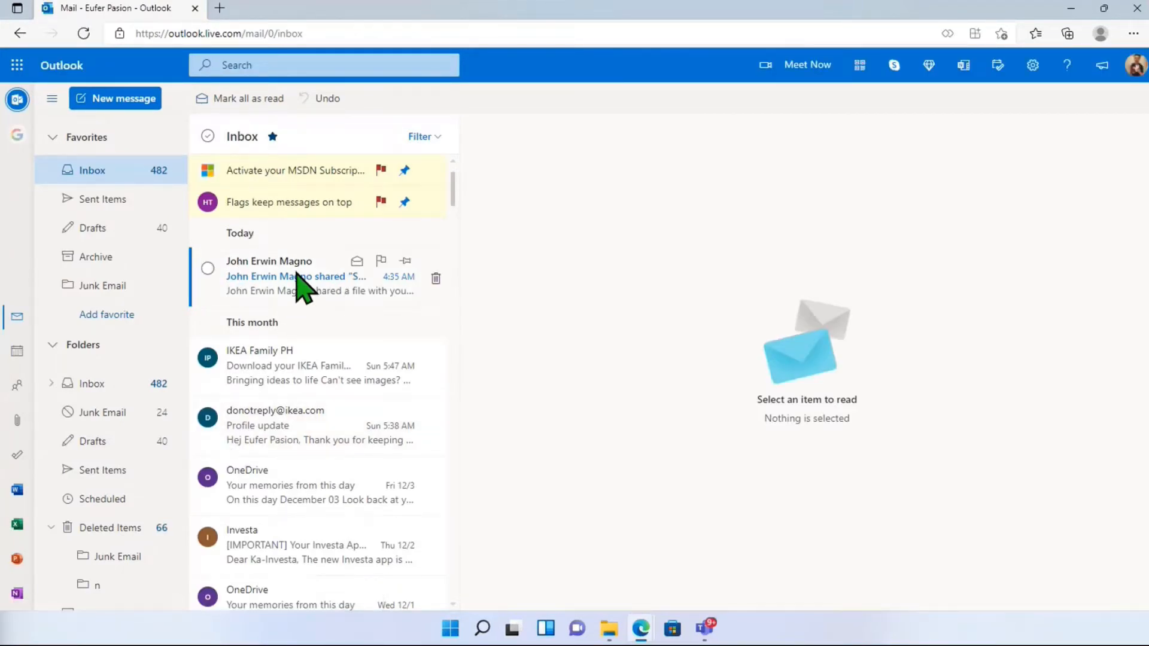